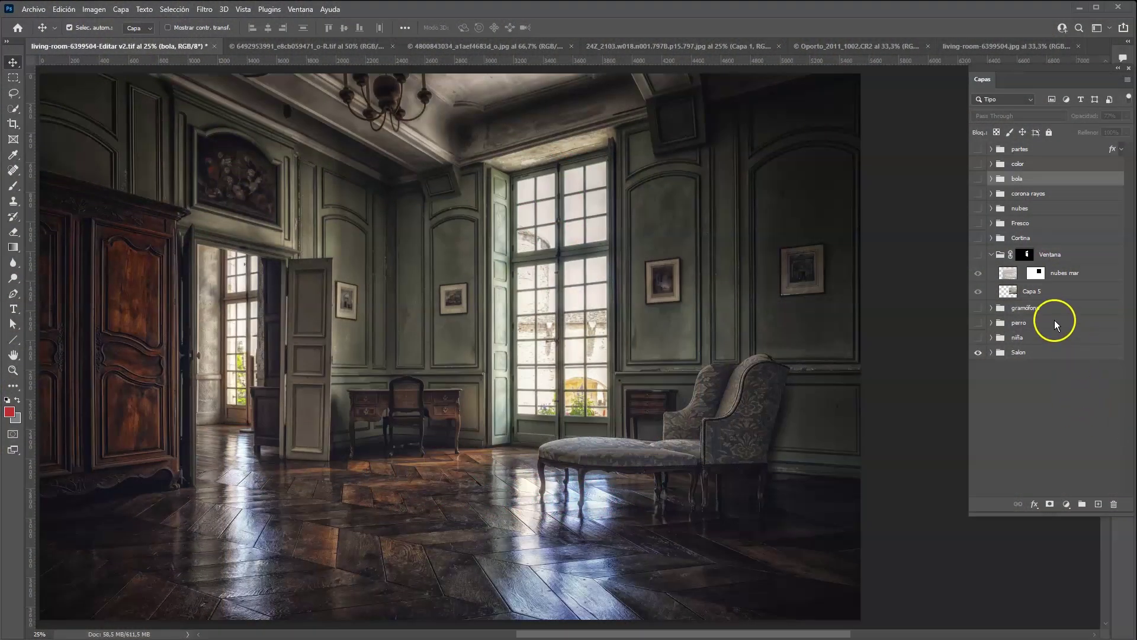
Compare the full composite with the empty room by repeatedly isolating the Salon group and restoring the other groups
alt+click(978, 352)
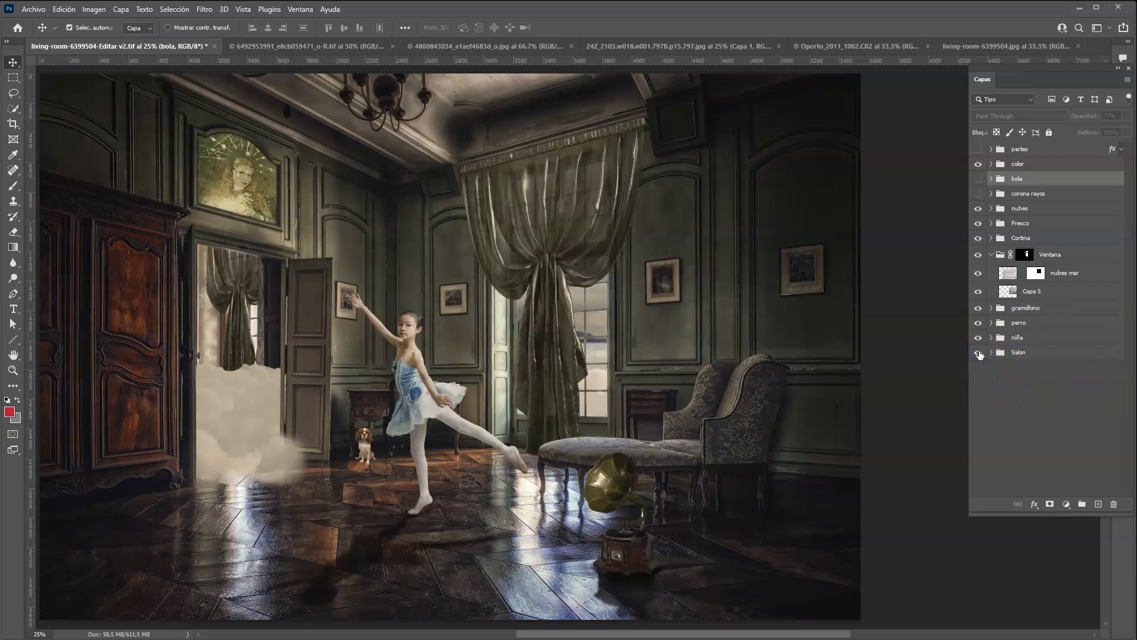
alt+click(979, 353)
alt+click(979, 353)
alt+click(979, 353)
alt+click(979, 353)
alt+click(979, 353)
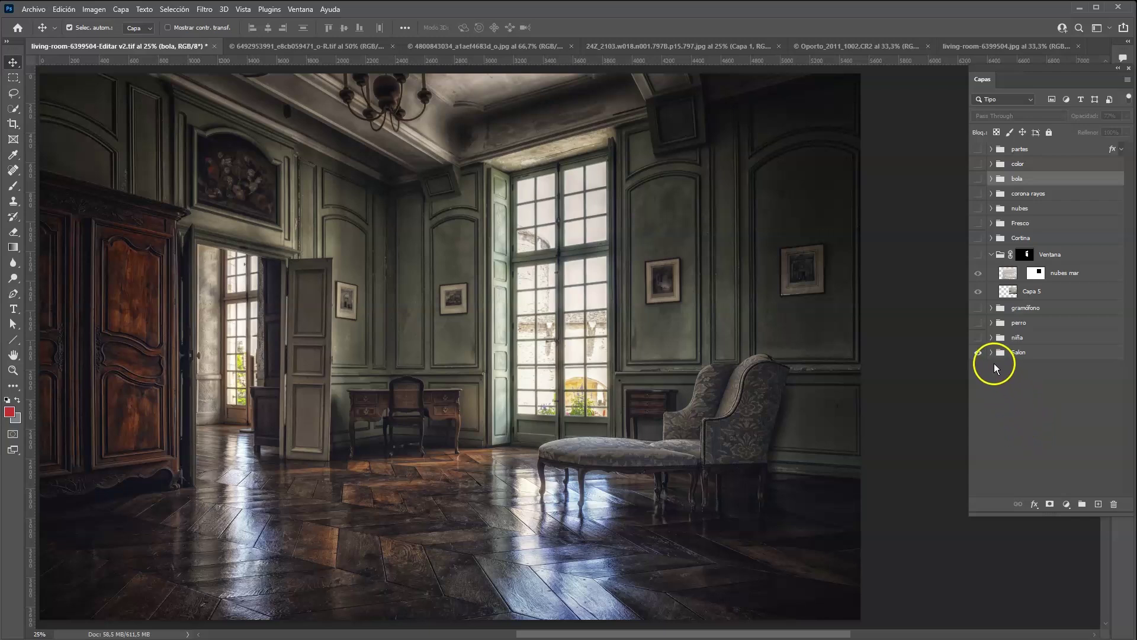
Show the niña, perro, gramófono, Ventana, Cortina, Fresco and nubes groups one after another over the Salon group
click(978, 338)
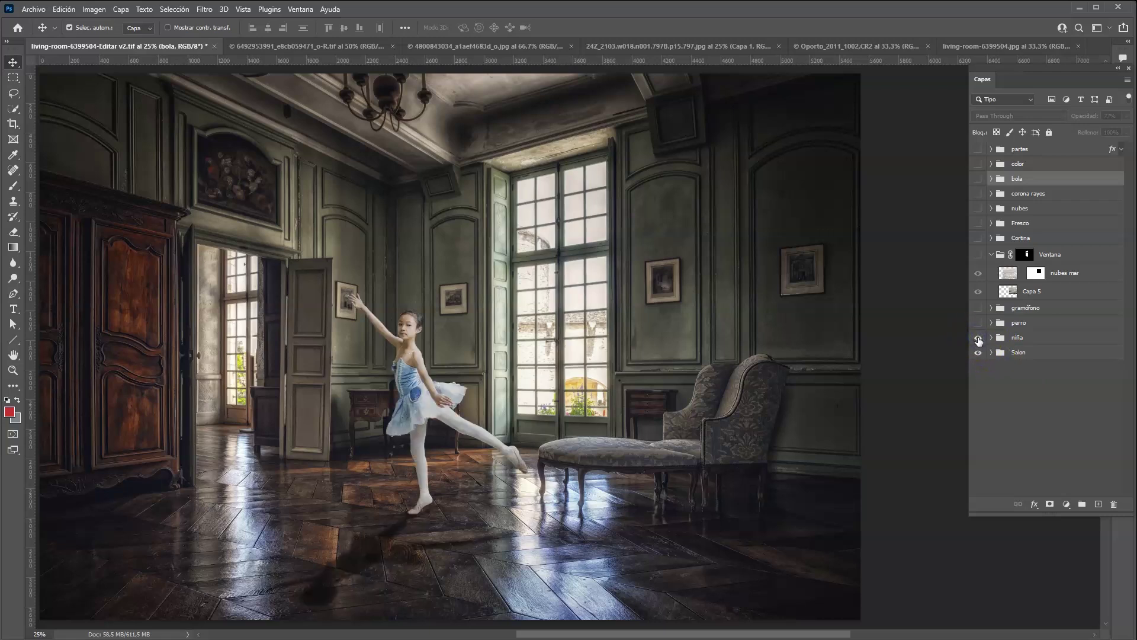
click(978, 323)
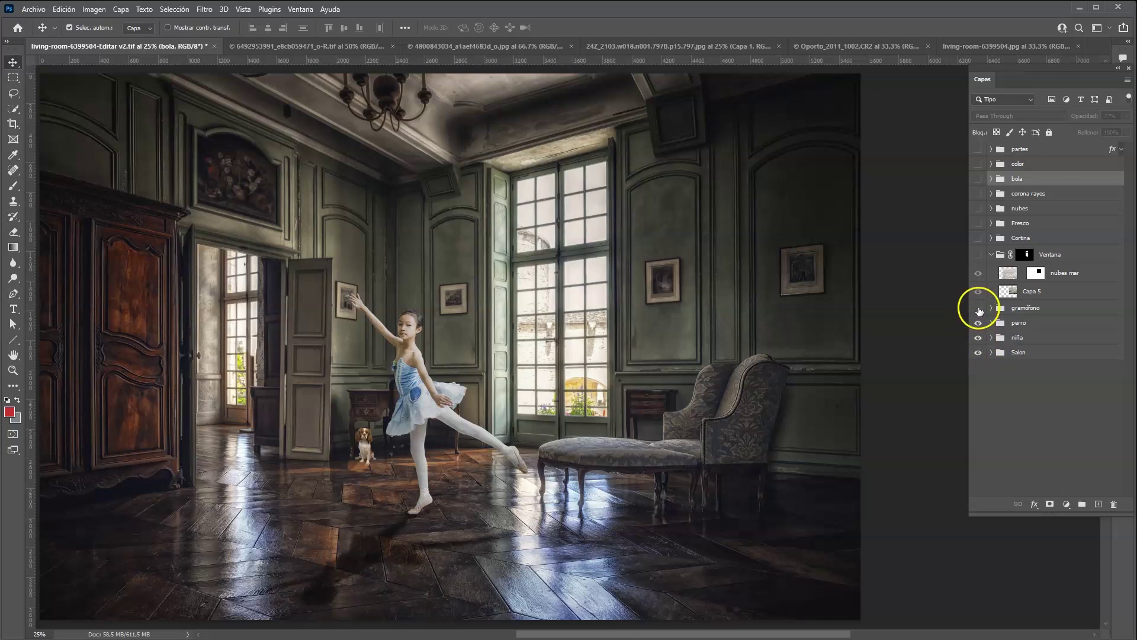
click(978, 308)
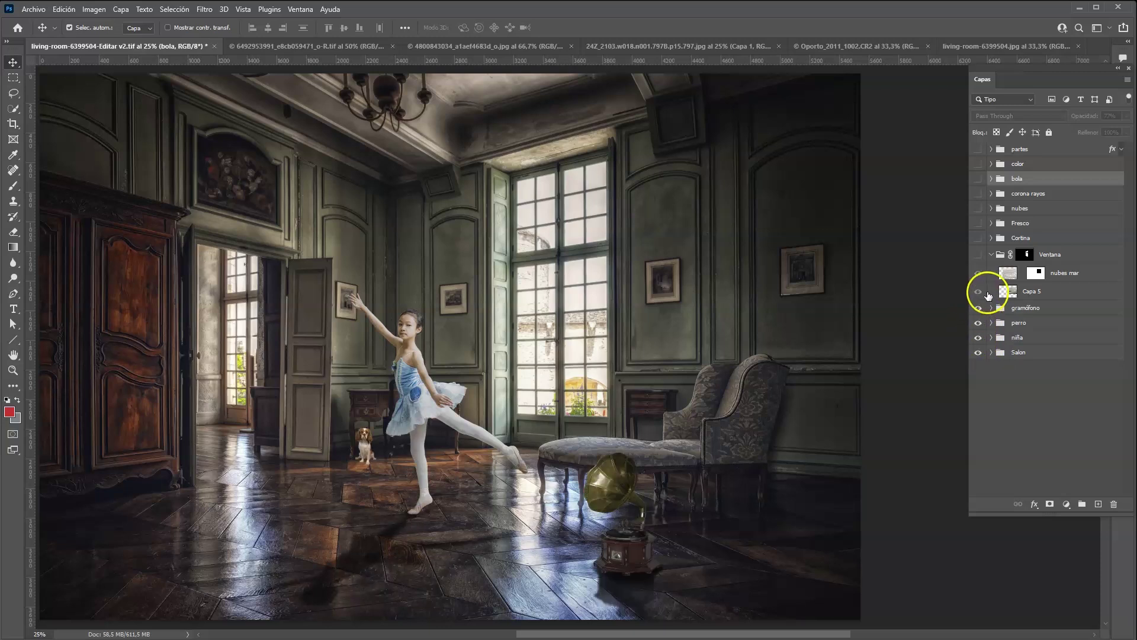
click(978, 254)
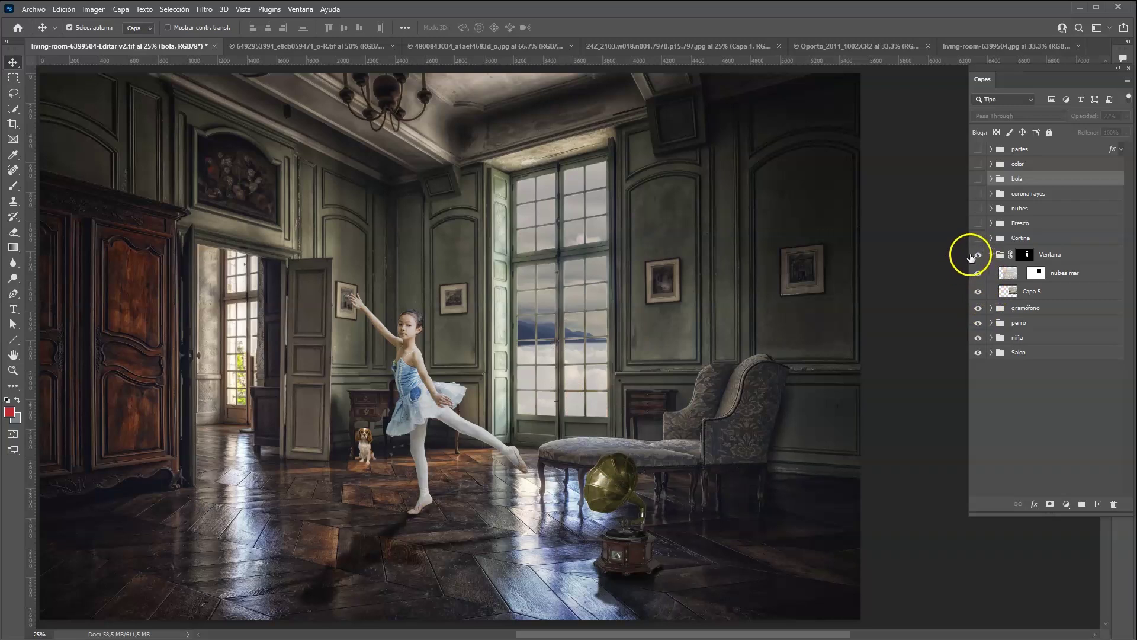
click(977, 237)
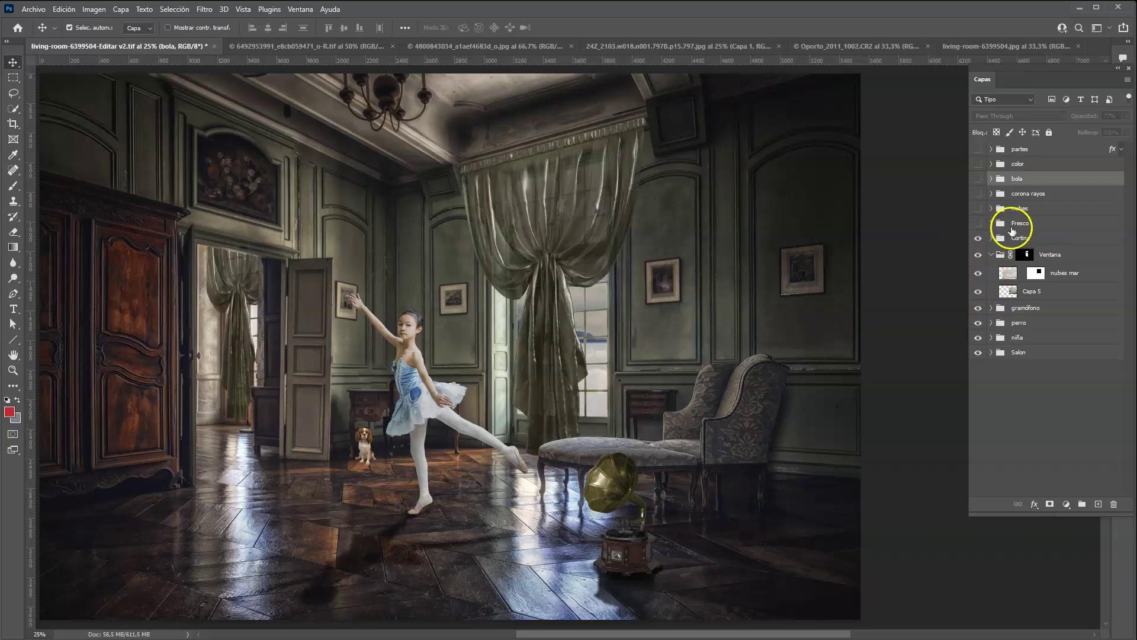
click(978, 224)
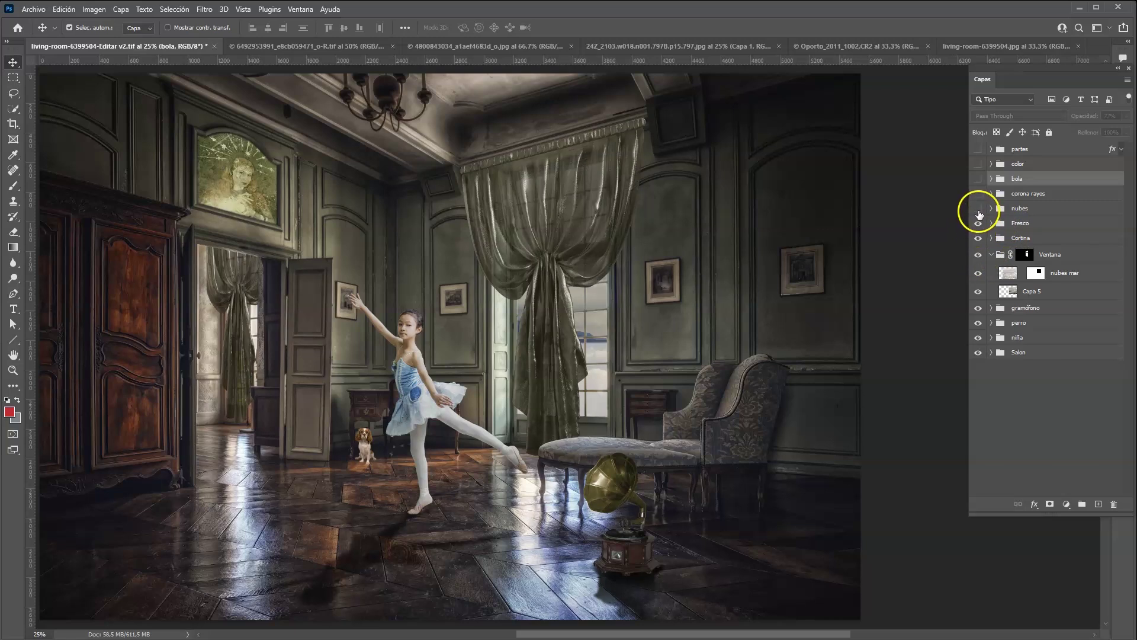
click(978, 209)
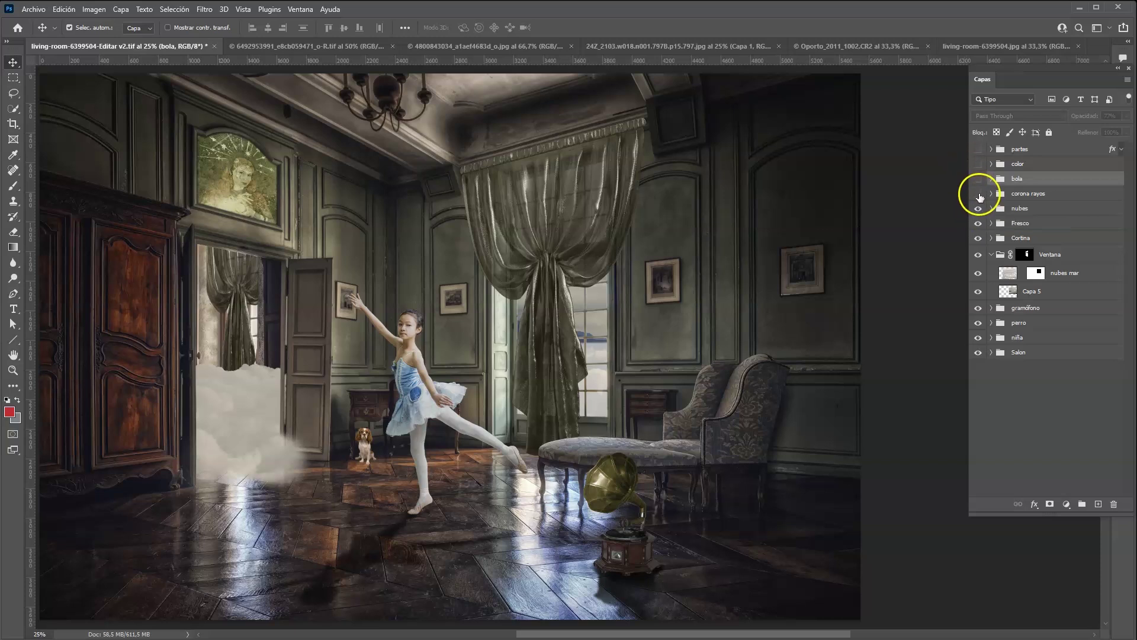
Preview the corona rayos and bola groups briefly and hide both again
click(978, 194)
click(979, 193)
click(979, 179)
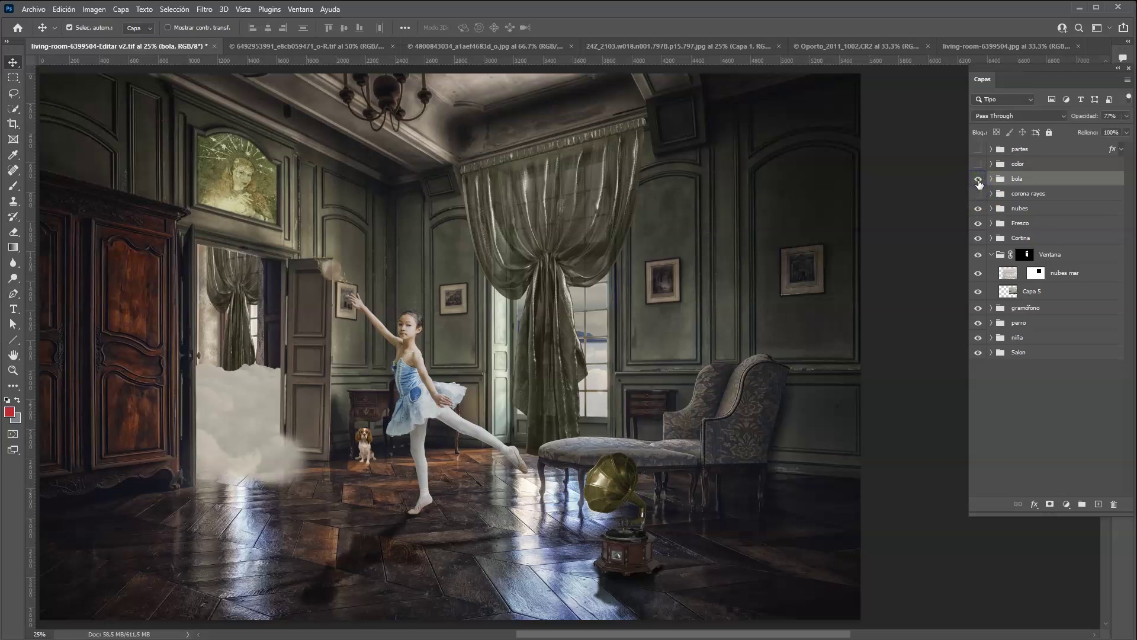
click(978, 179)
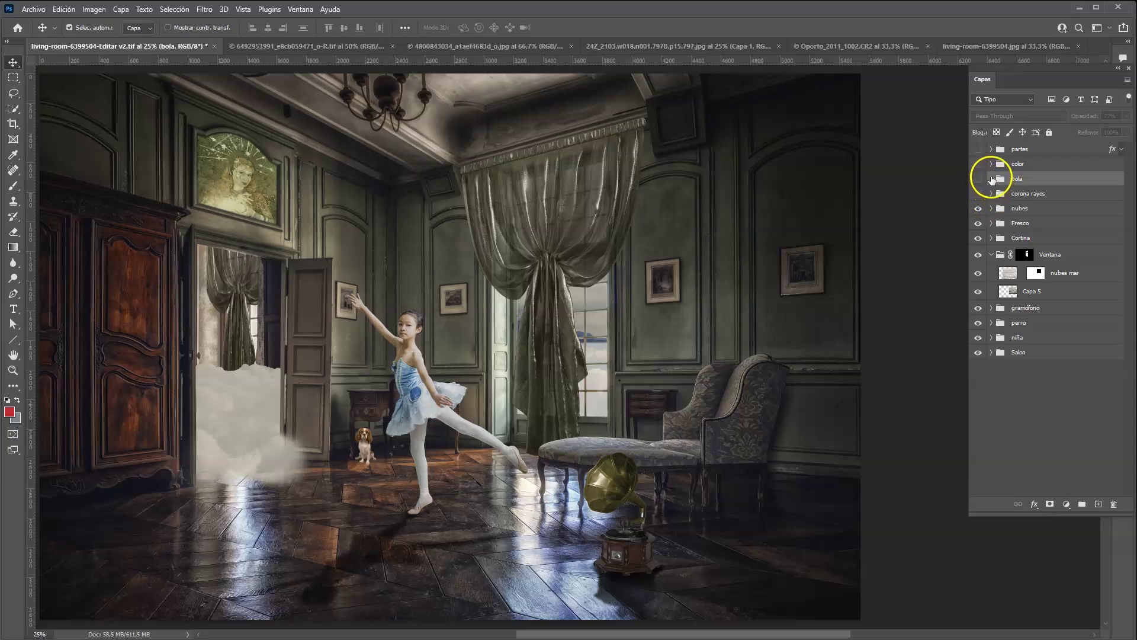
Compare the composite with and without the color group, and show the partes group with the numbered labels
click(977, 165)
click(978, 165)
click(980, 165)
click(980, 166)
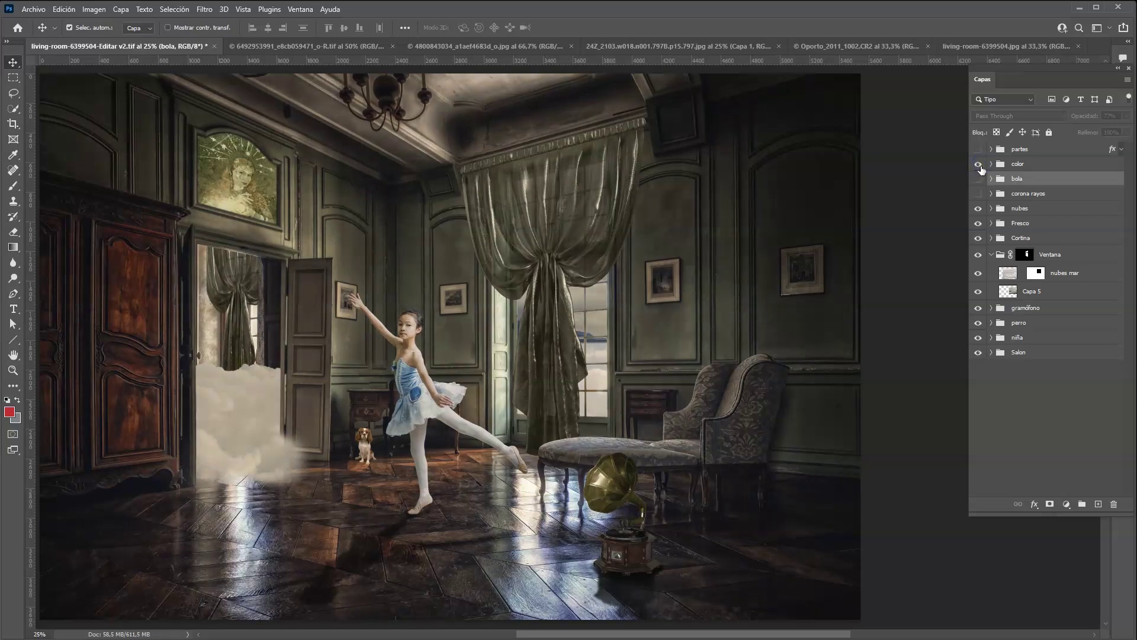
click(980, 166)
click(980, 166)
click(978, 150)
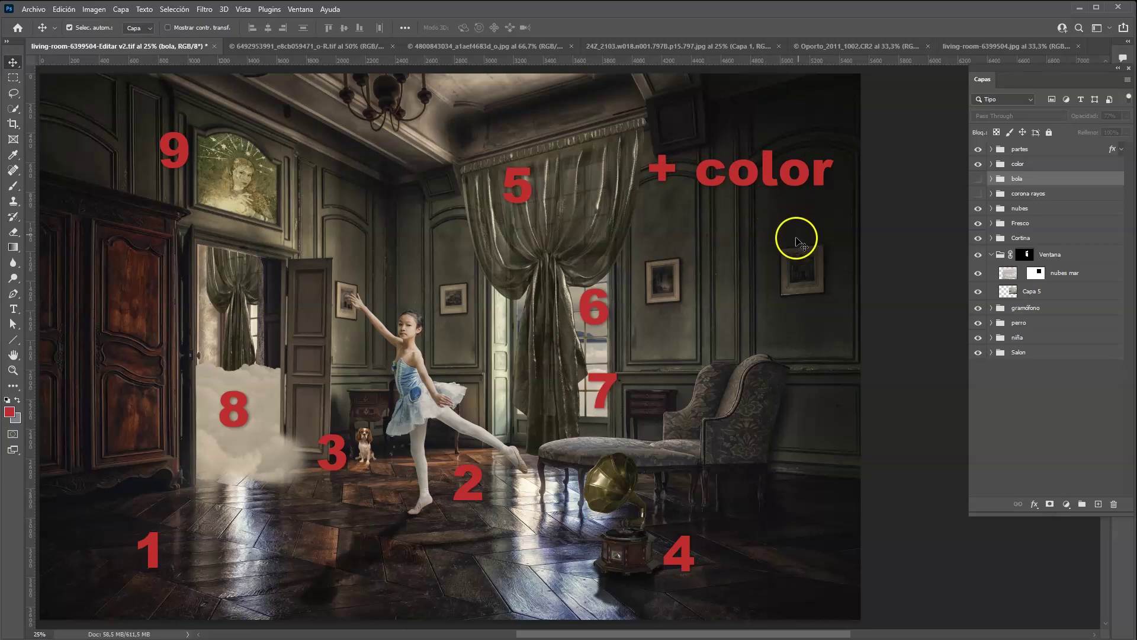
Isolate the Salon group and show the niña group over it
alt+click(978, 352)
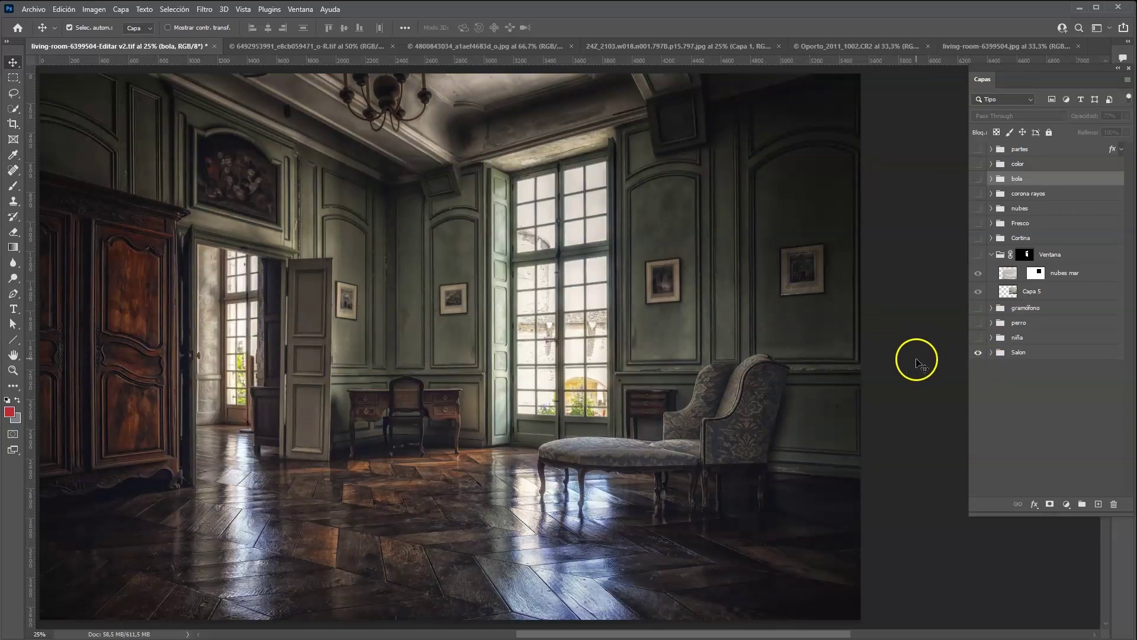
click(978, 337)
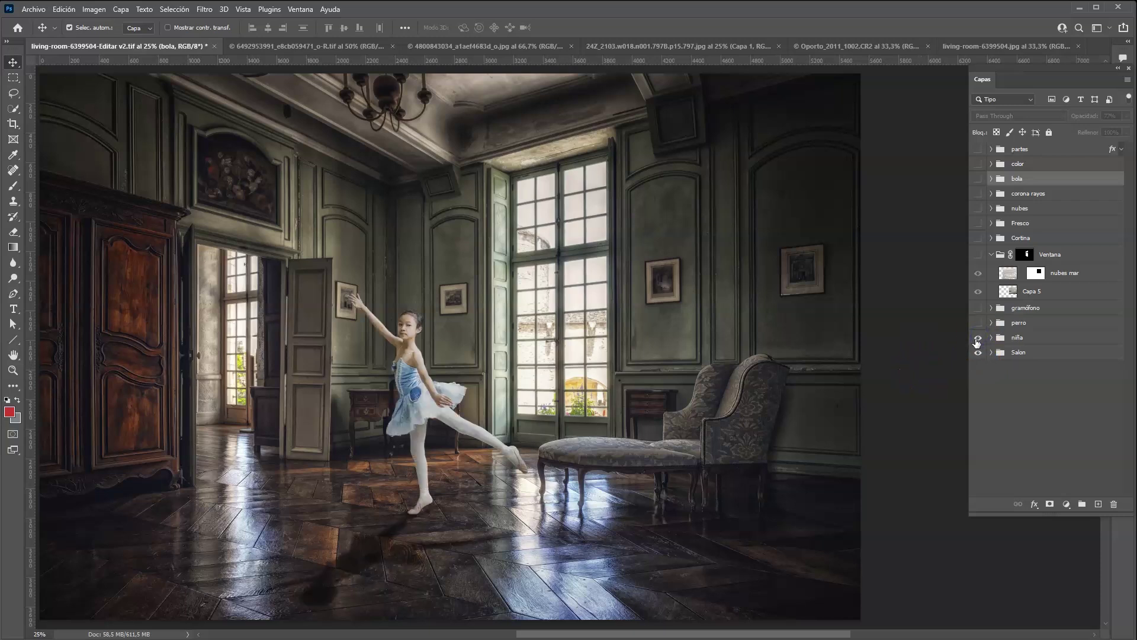
click(979, 363)
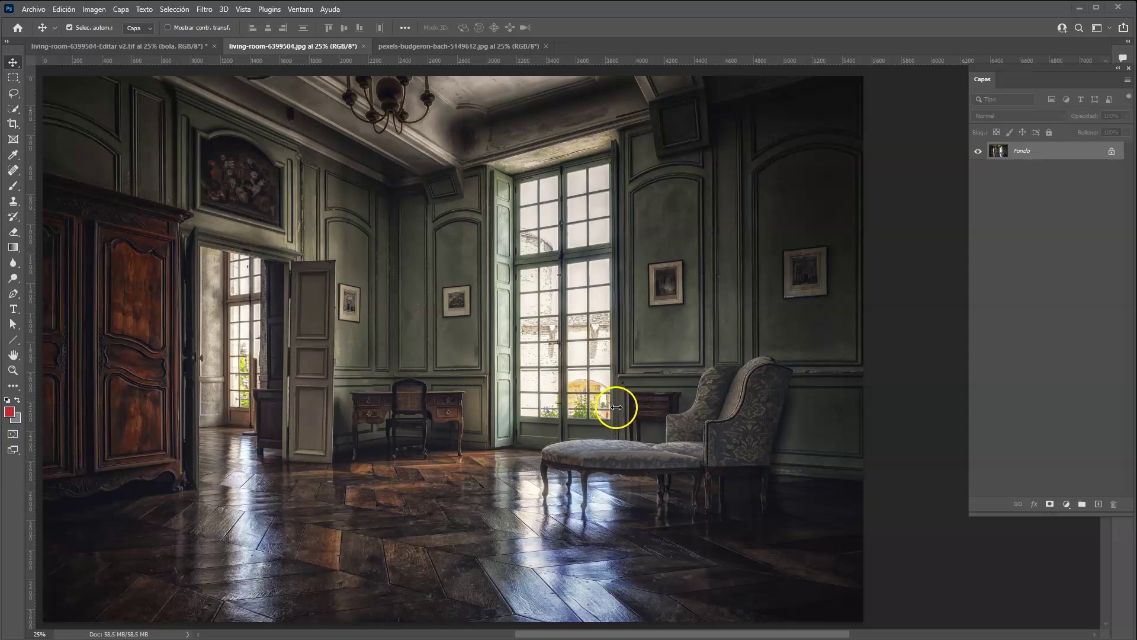
Open the pexels ballerina photo in the Camera Raw filter and set Iluminaciones to -62 and Exposición to +0.05
click(434, 50)
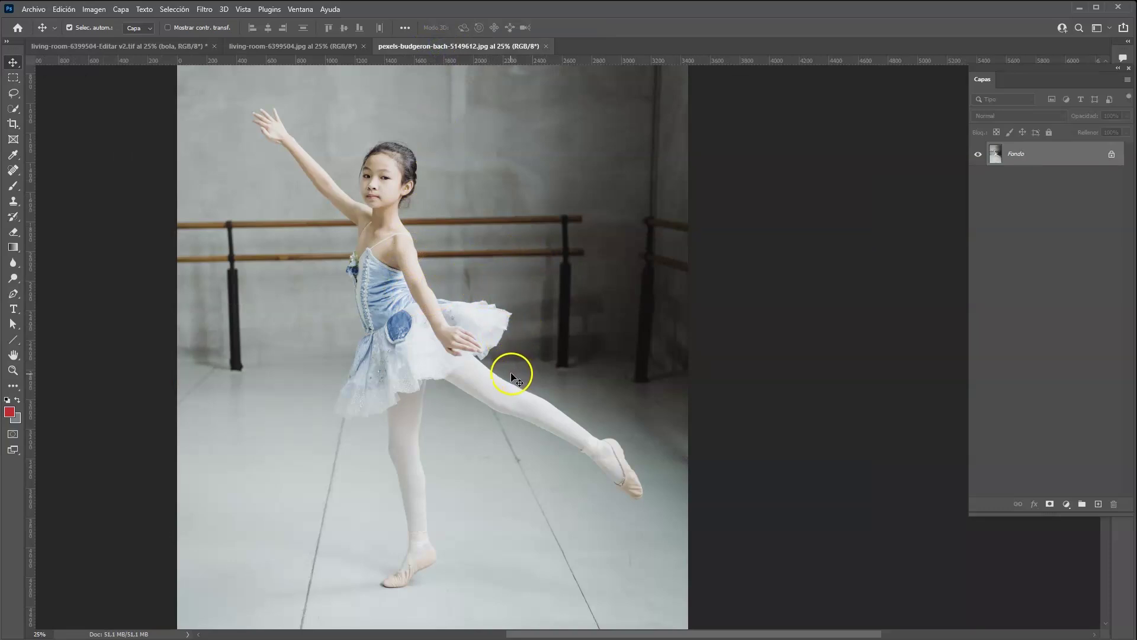
click(205, 10)
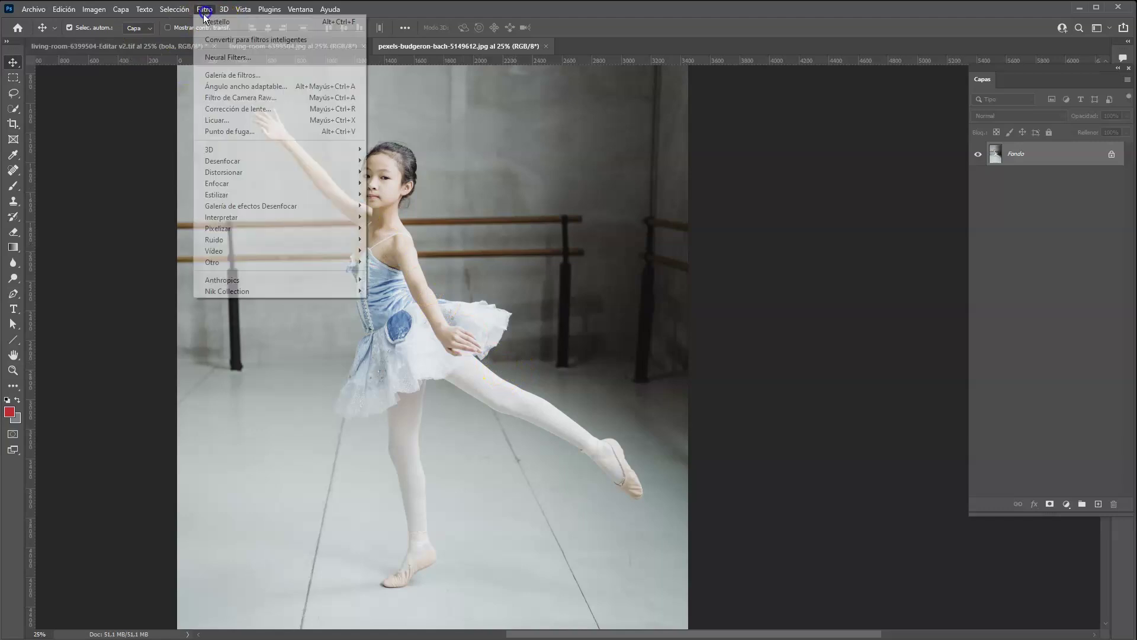
click(287, 101)
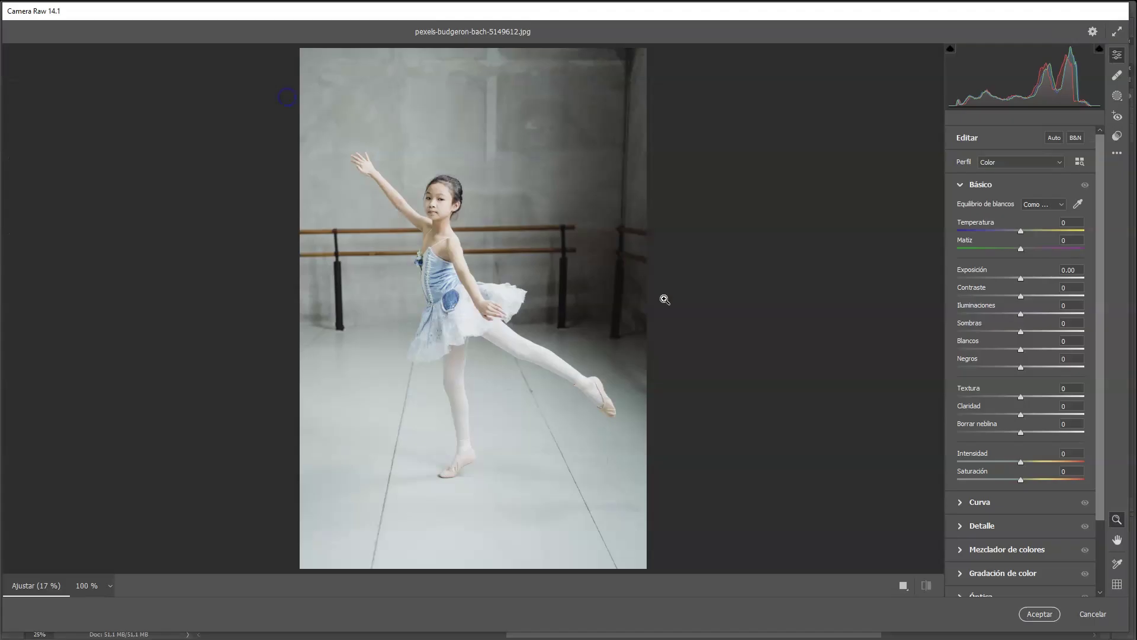
click(462, 266)
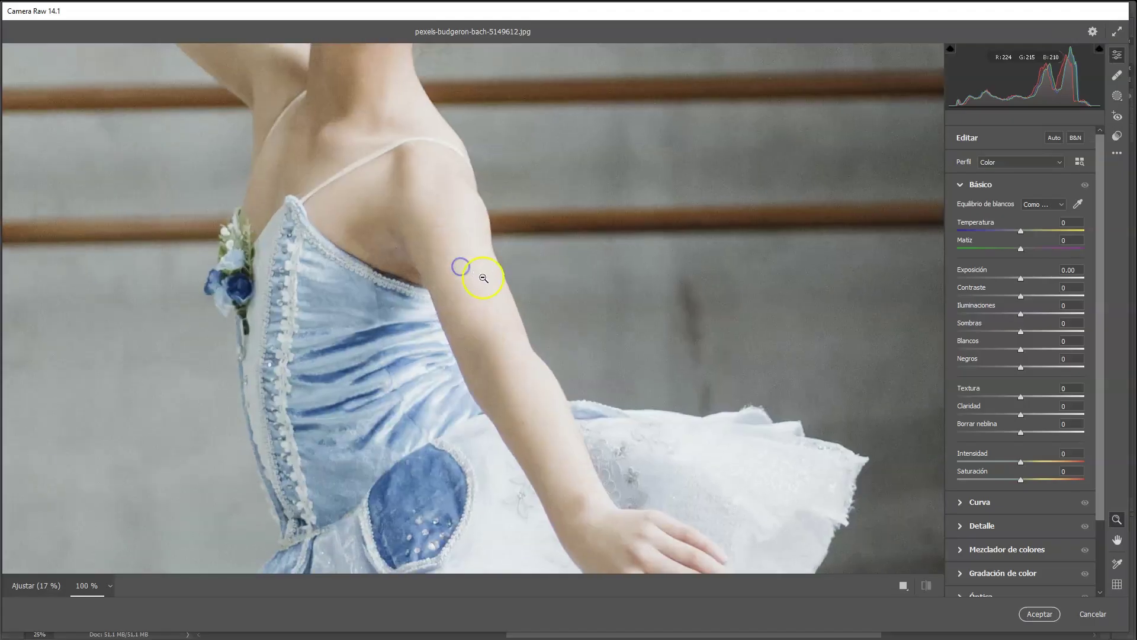
alt+click(932, 340)
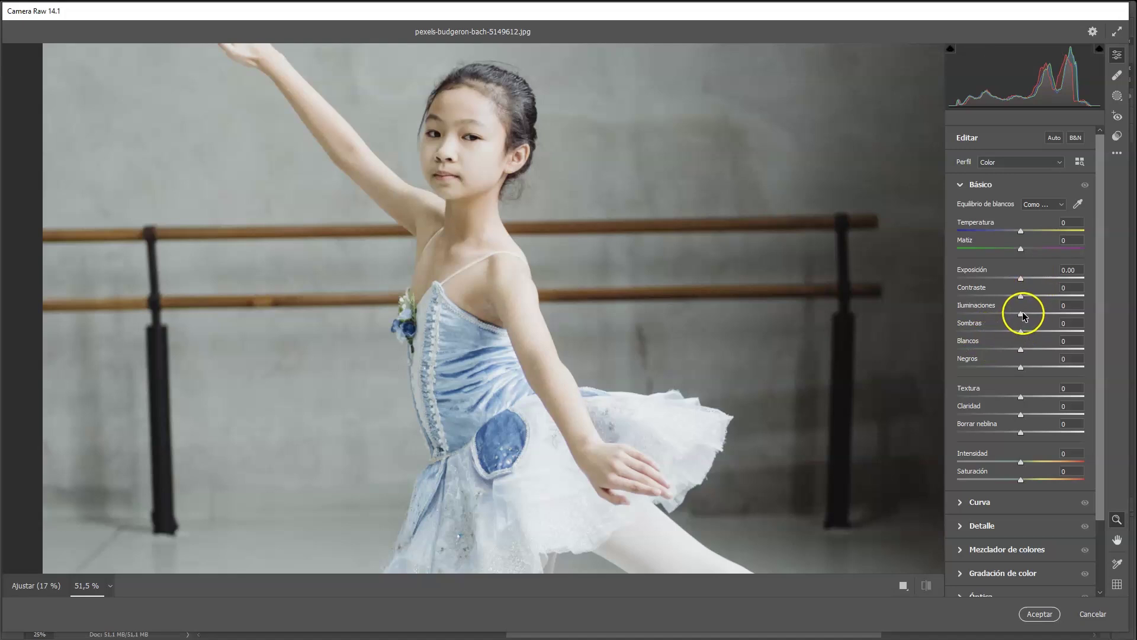
drag(1021, 314, 982, 326)
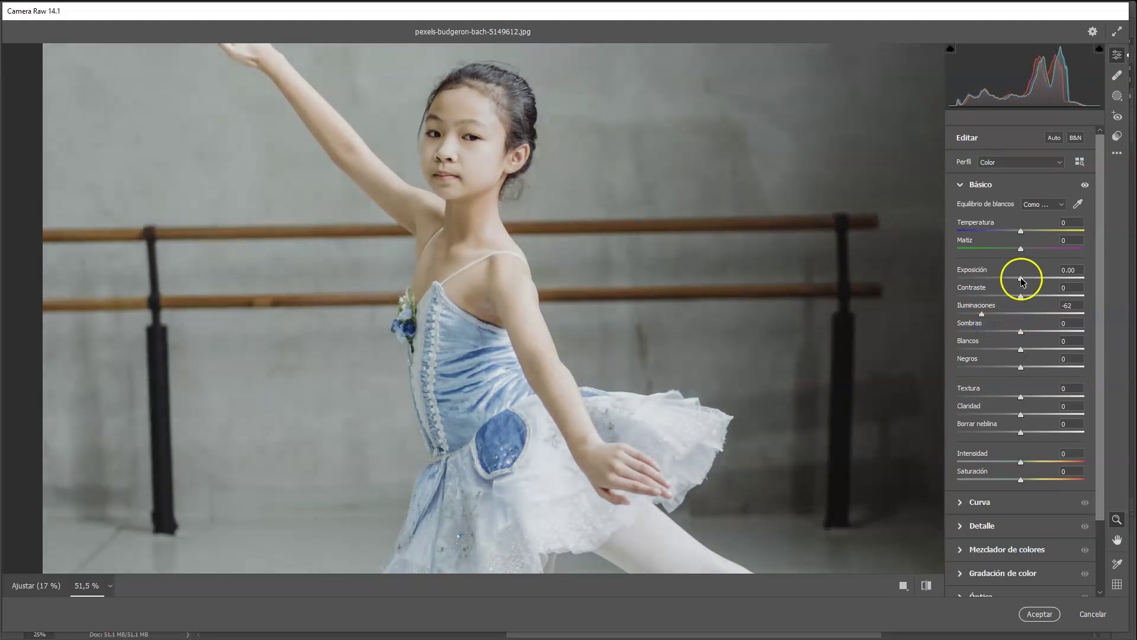
drag(1021, 277, 1021, 278)
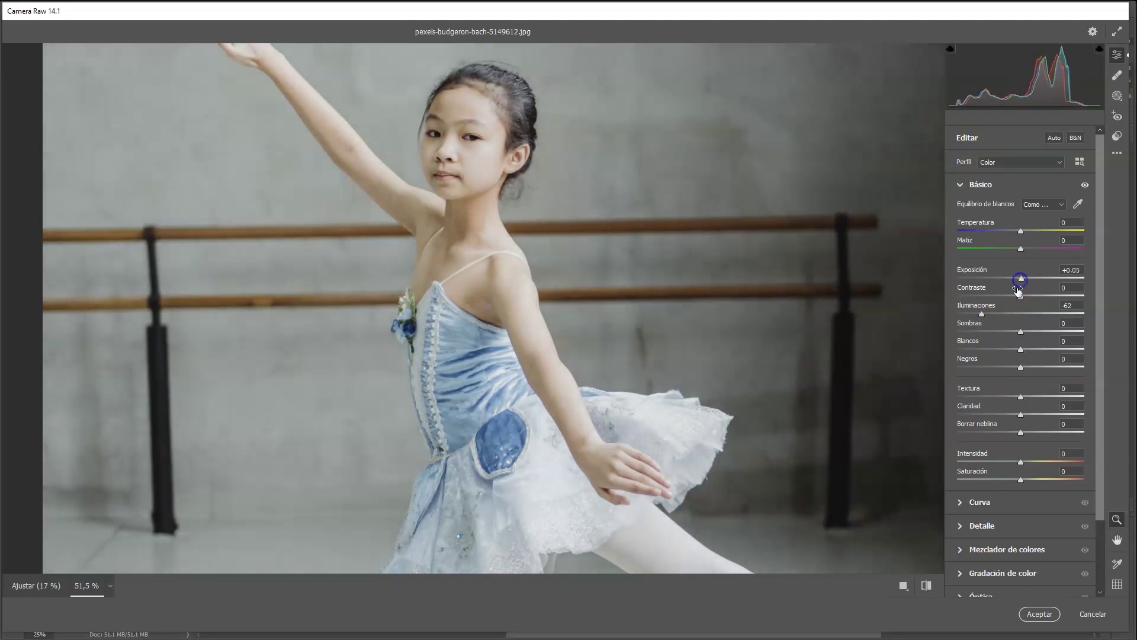
Reduce the purple fringing along the dancer's arm by setting Cantidad de púrpura to 5 in the Óptica defringe options
drag(743, 442, 738, 376)
drag(618, 404, 767, 381)
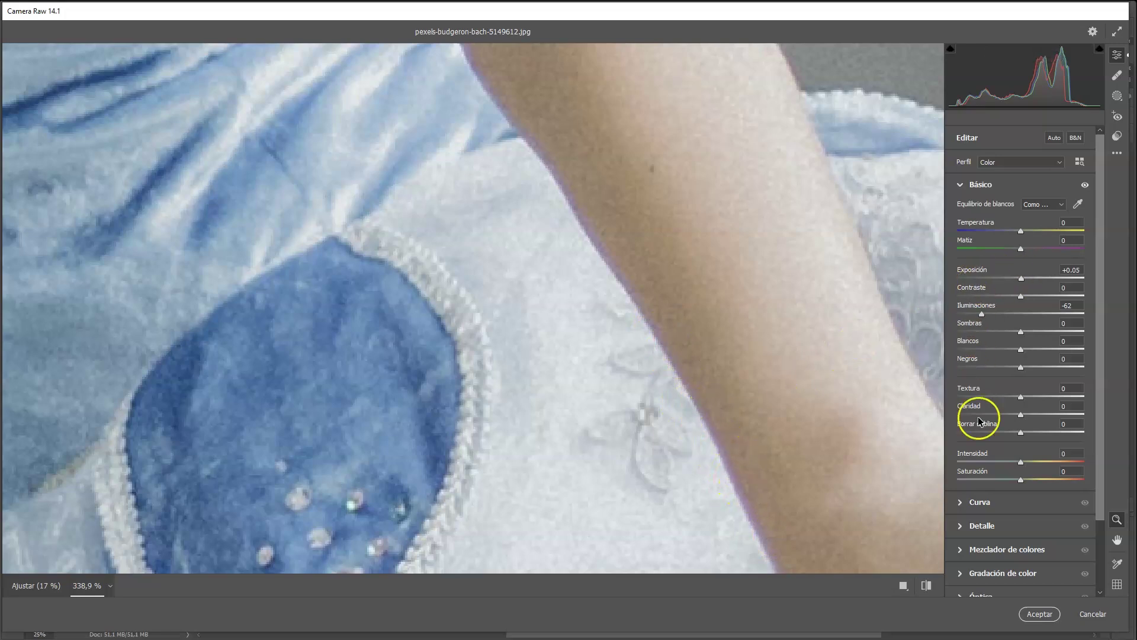
scroll(1102, 498, down, 3)
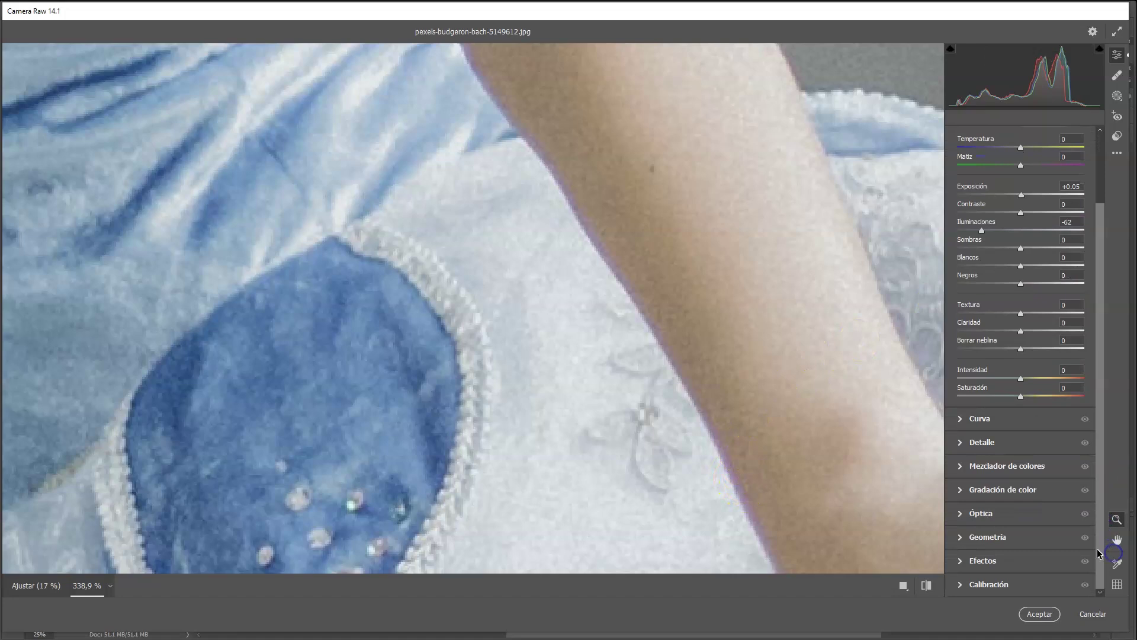
click(1081, 379)
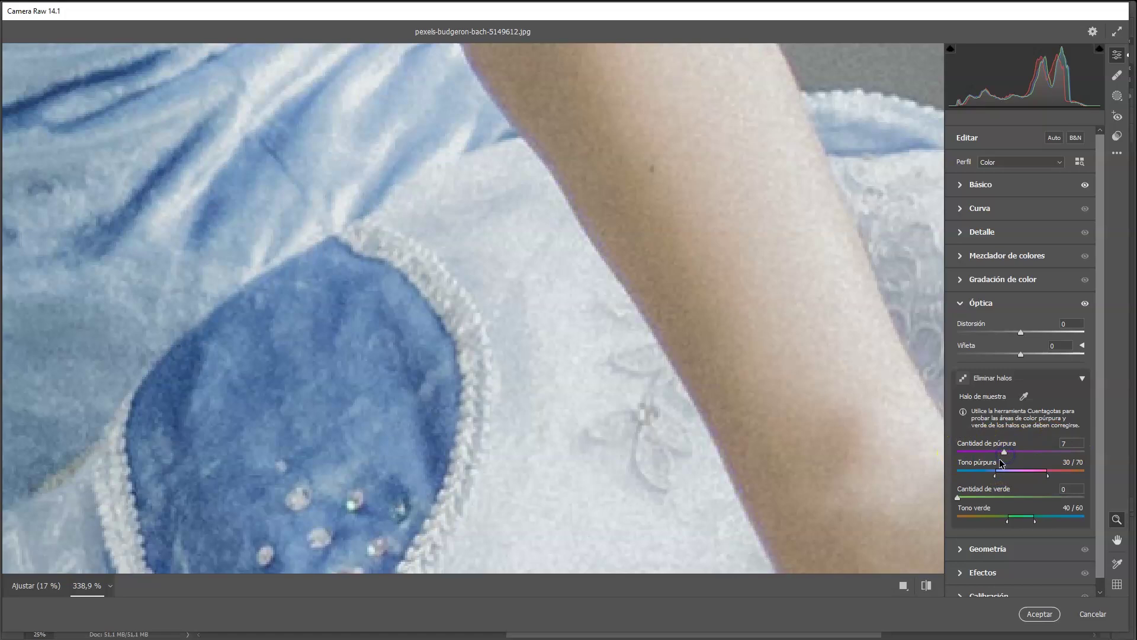
drag(995, 454, 738, 459)
drag(829, 464, 670, 379)
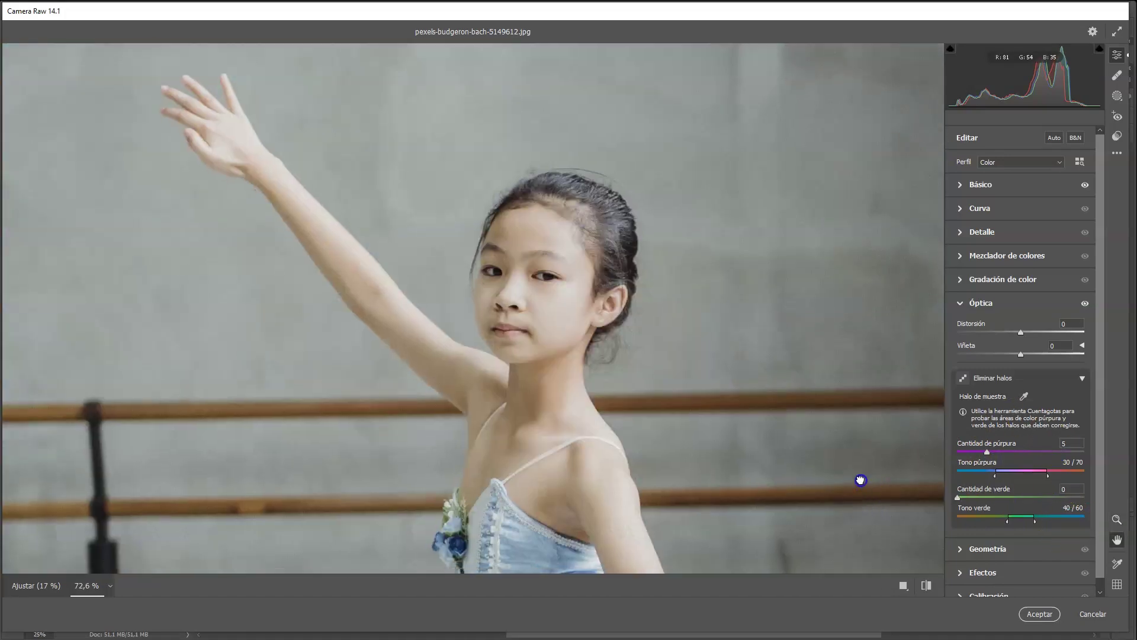
Check the corrected dancer from her face down to her legs and apply the Camera Raw adjustments
key(space)
drag(860, 480, 837, 267)
drag(820, 486, 822, 328)
drag(793, 415, 806, 303)
drag(841, 481, 766, 333)
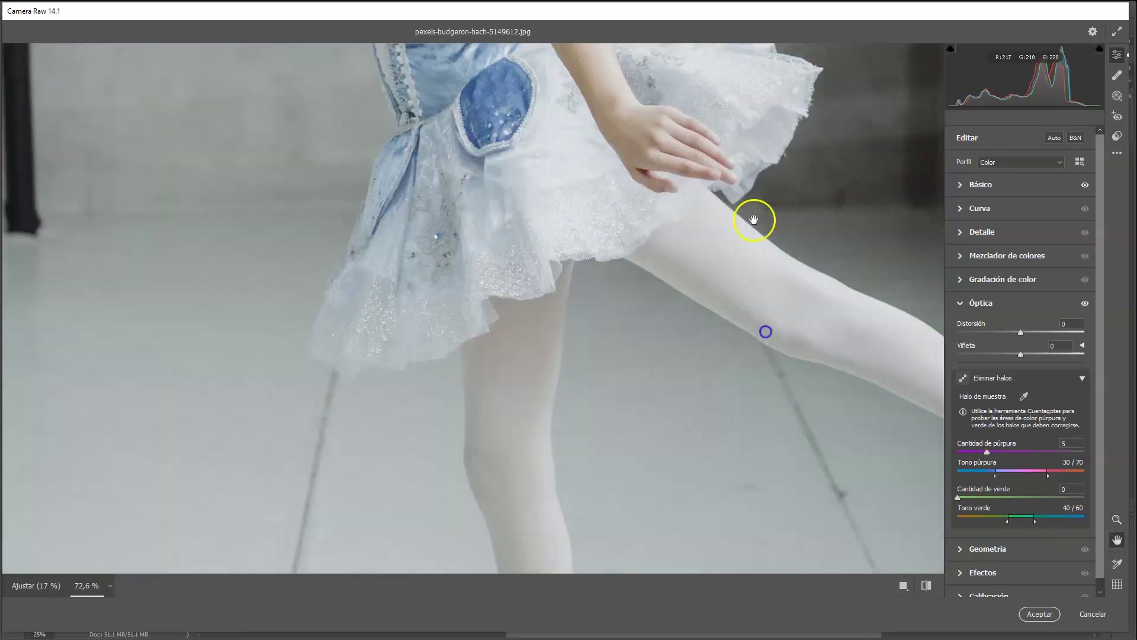
drag(809, 388, 676, 327)
drag(763, 426, 689, 399)
click(1039, 613)
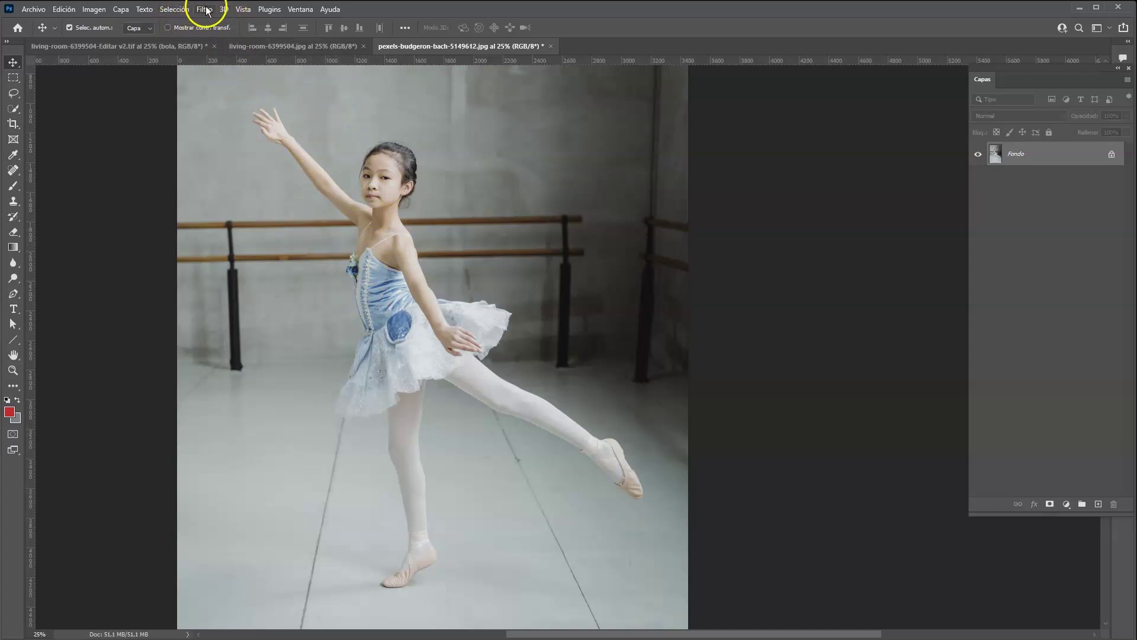
Select the dancer automatically as the subject and examine the selection edge around the tutu and legs
click(178, 10)
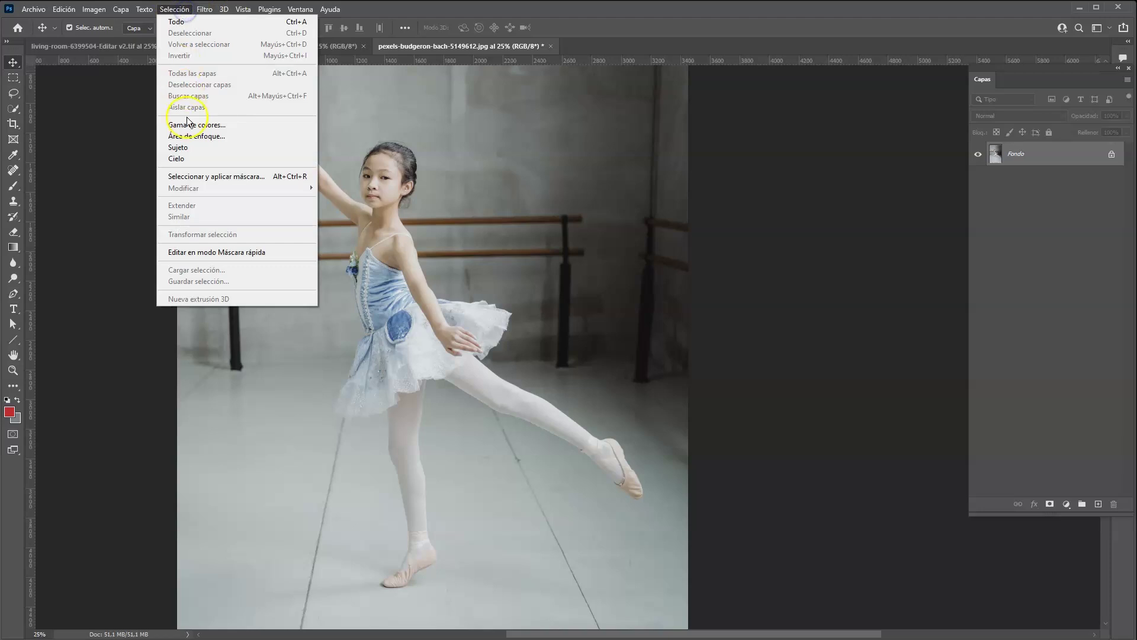
click(201, 147)
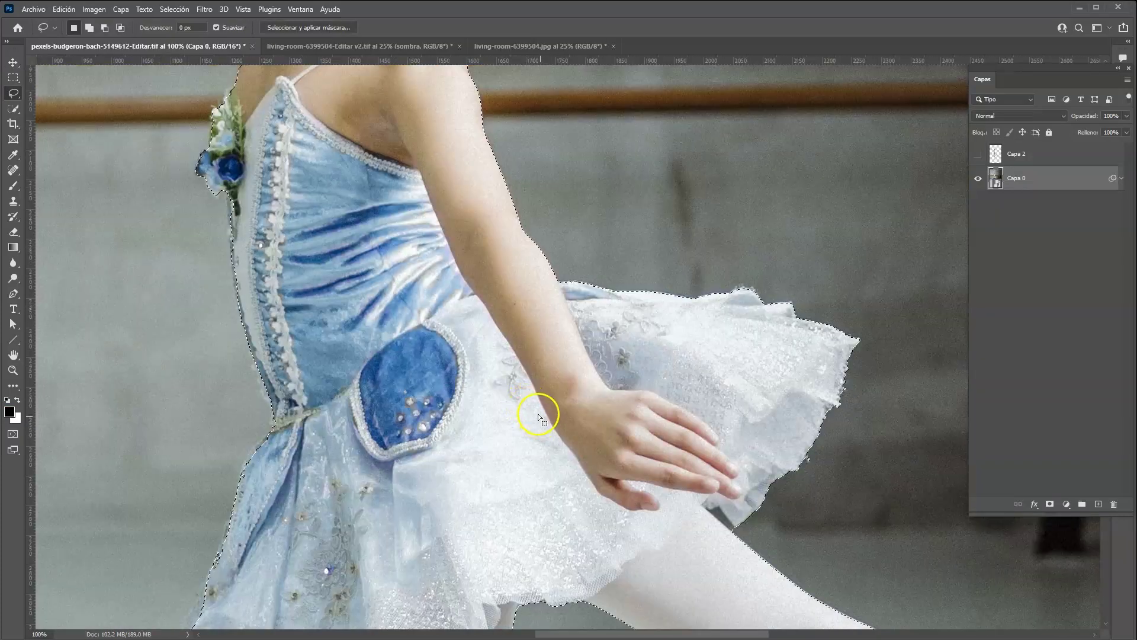
drag(527, 456, 474, 347)
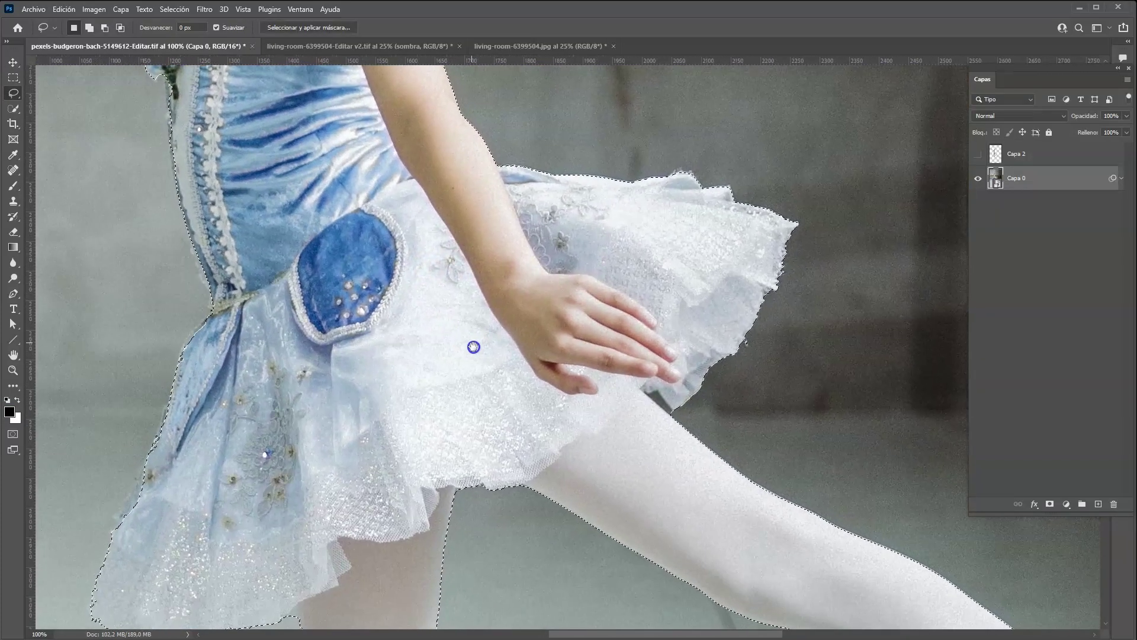
drag(525, 417, 568, 386)
drag(526, 417, 577, 366)
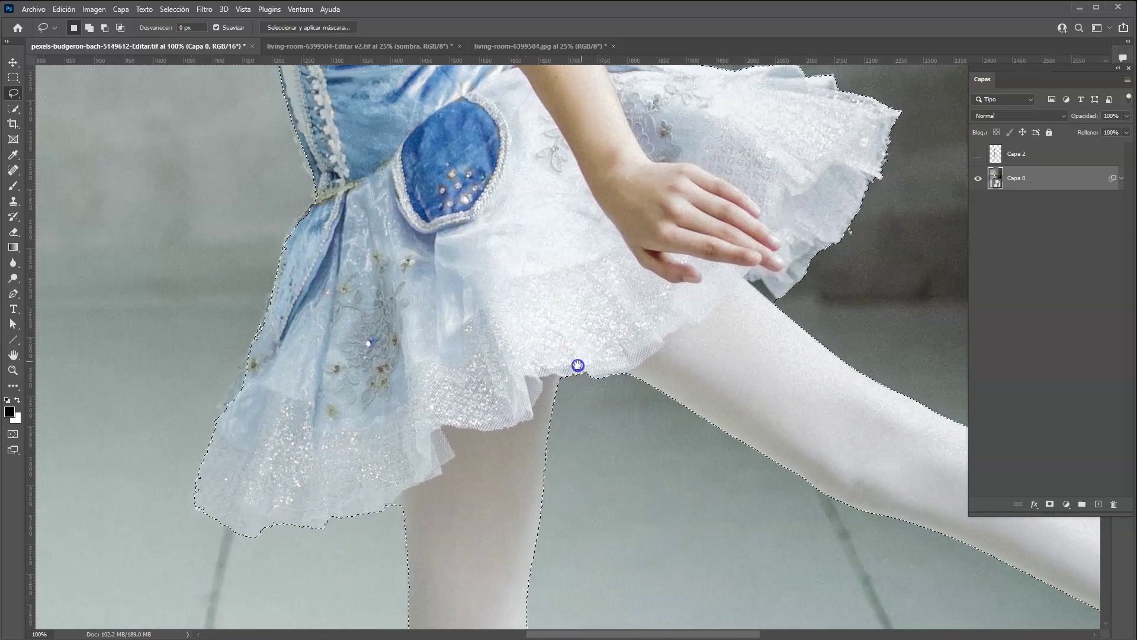
click(512, 366)
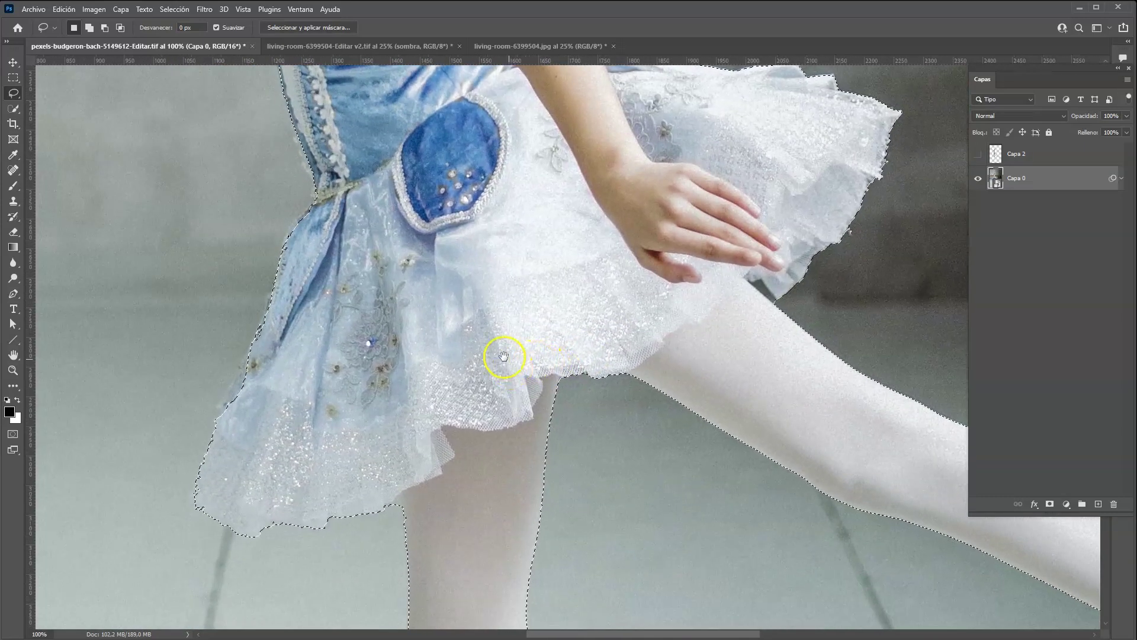
drag(504, 356, 571, 385)
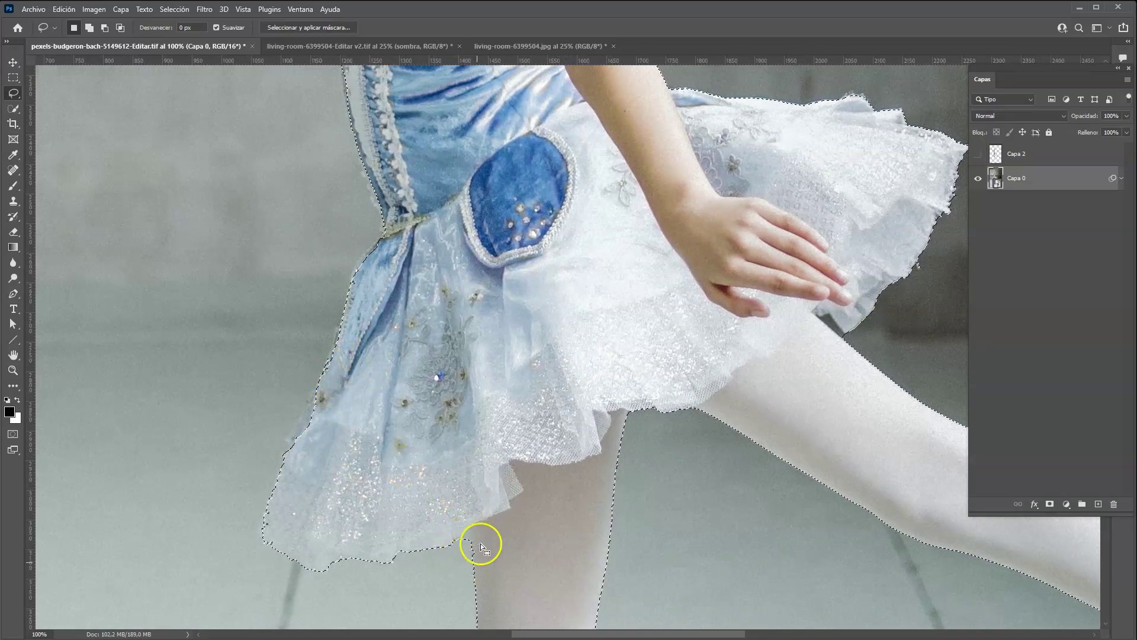
Examine the selection edge from the tutu up to the raised hand and compare it with the black-and-white mask channel
drag(585, 421, 469, 366)
drag(536, 406, 581, 358)
drag(526, 414, 496, 450)
drag(572, 370, 515, 447)
drag(504, 403, 536, 485)
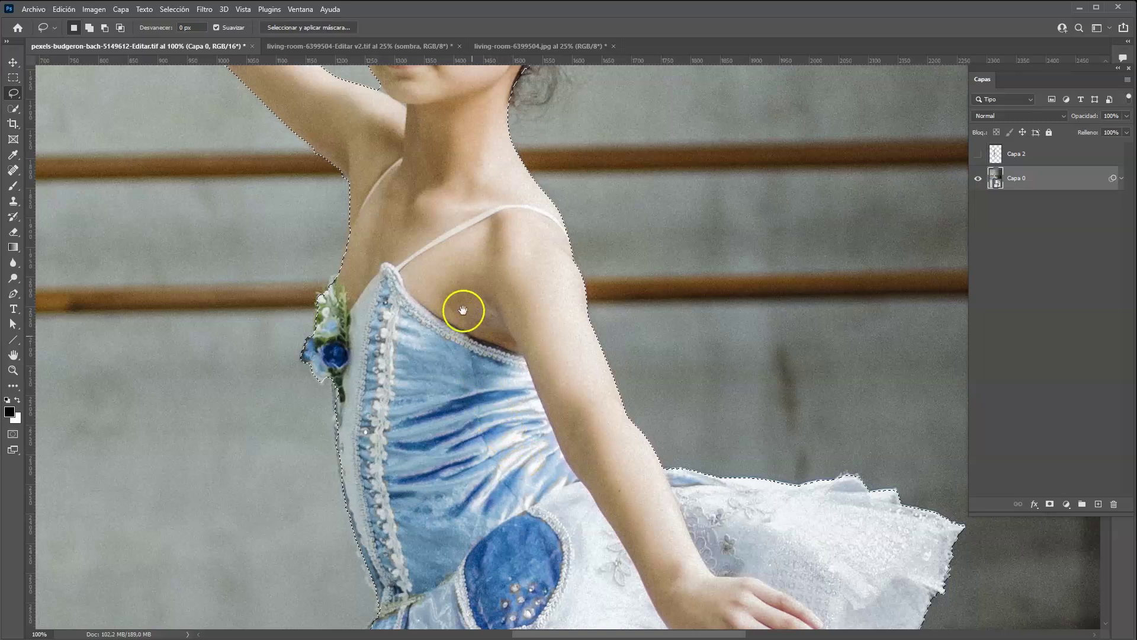
drag(446, 276, 524, 521)
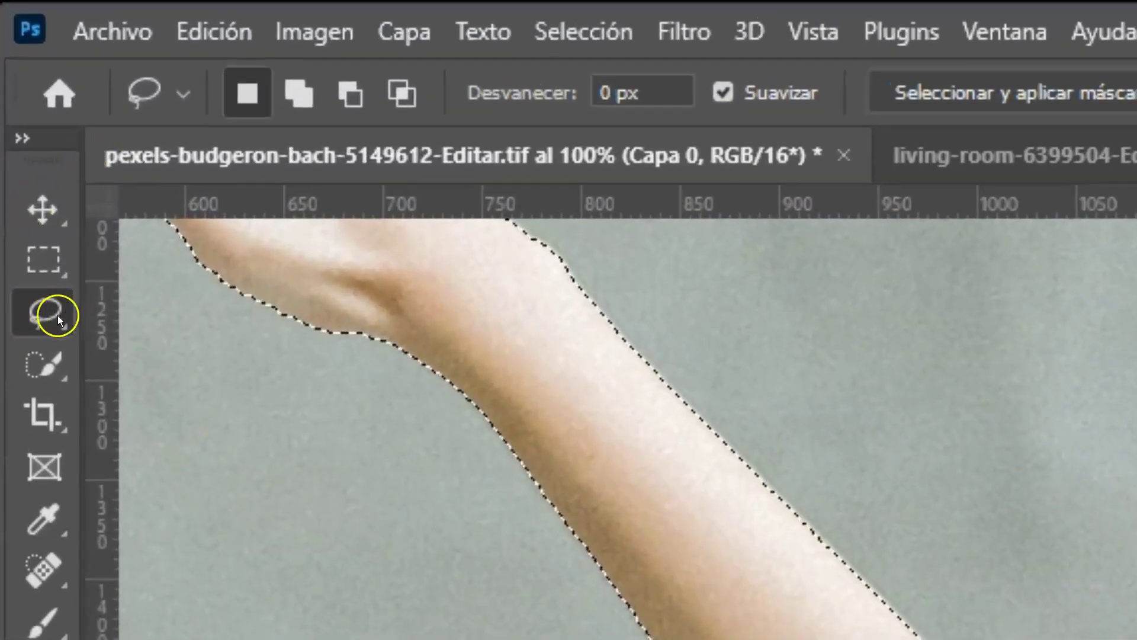
right_click(58, 315)
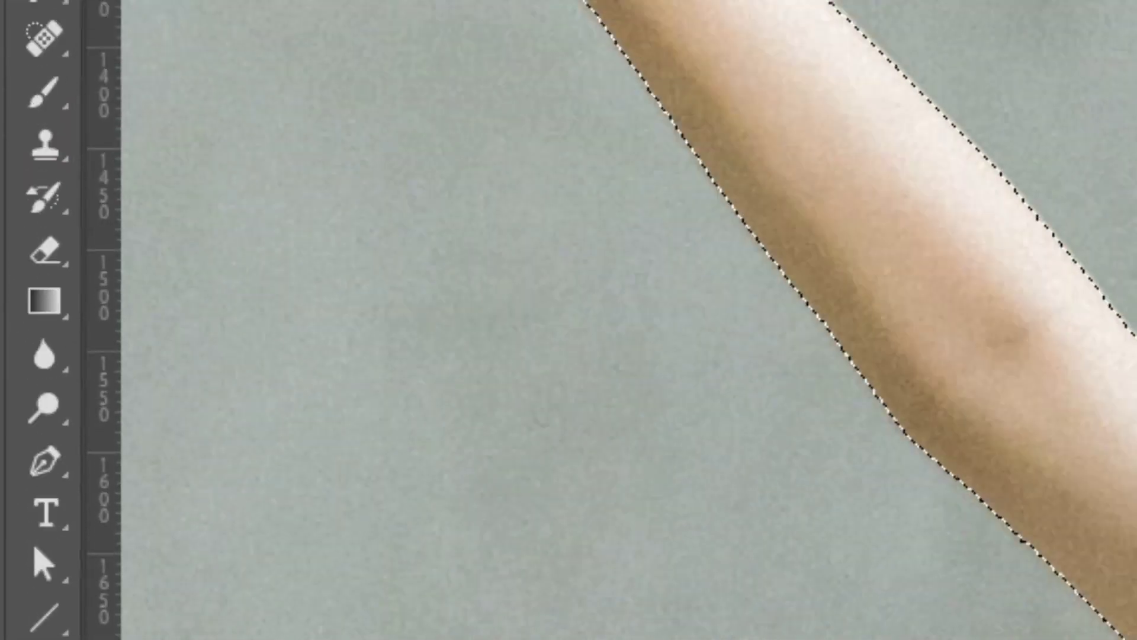
click(57, 277)
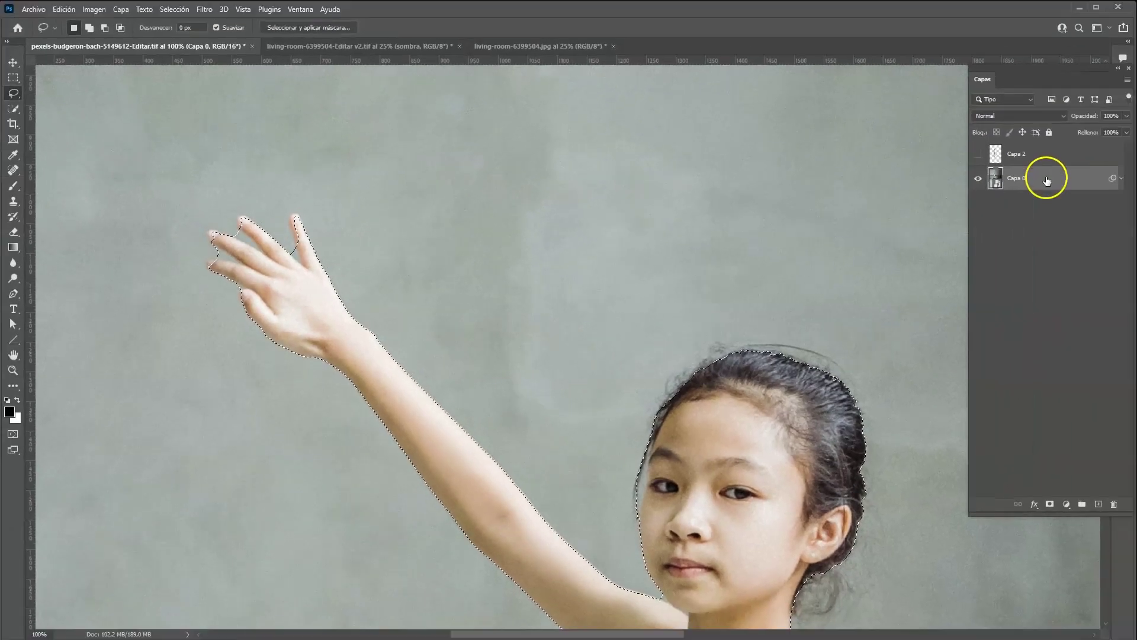
key(ctrl+6)
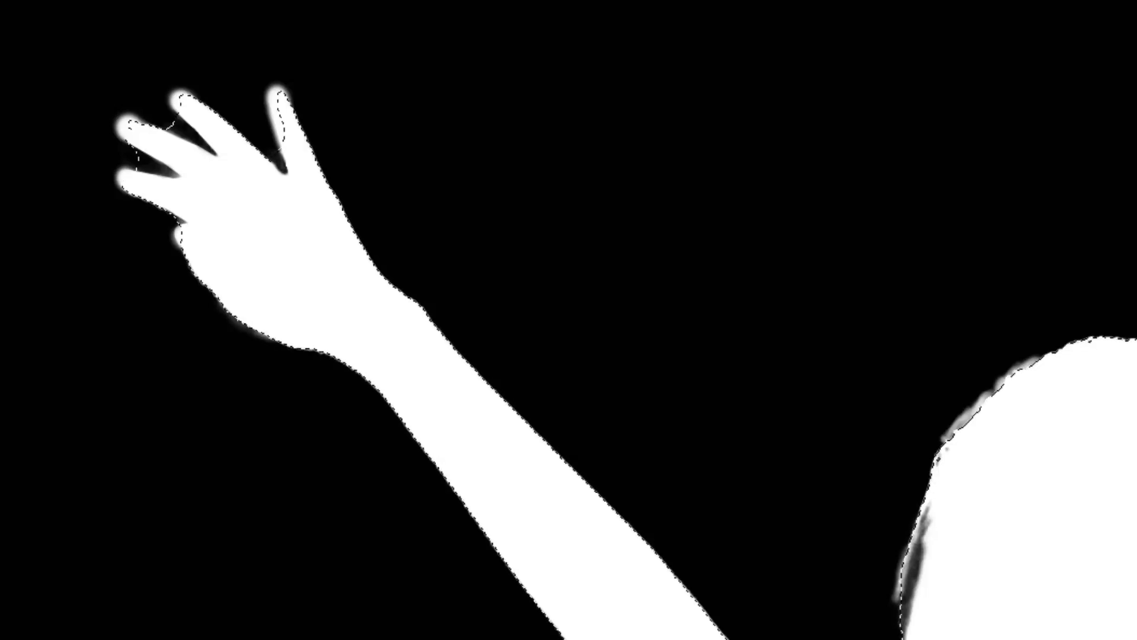
key(ctrl+alt+6)
Copy the selected dancer to a new layer and hide the original photo layer to isolate the cut-out
drag(878, 541, 800, 135)
drag(888, 495, 957, 200)
drag(918, 353, 906, 375)
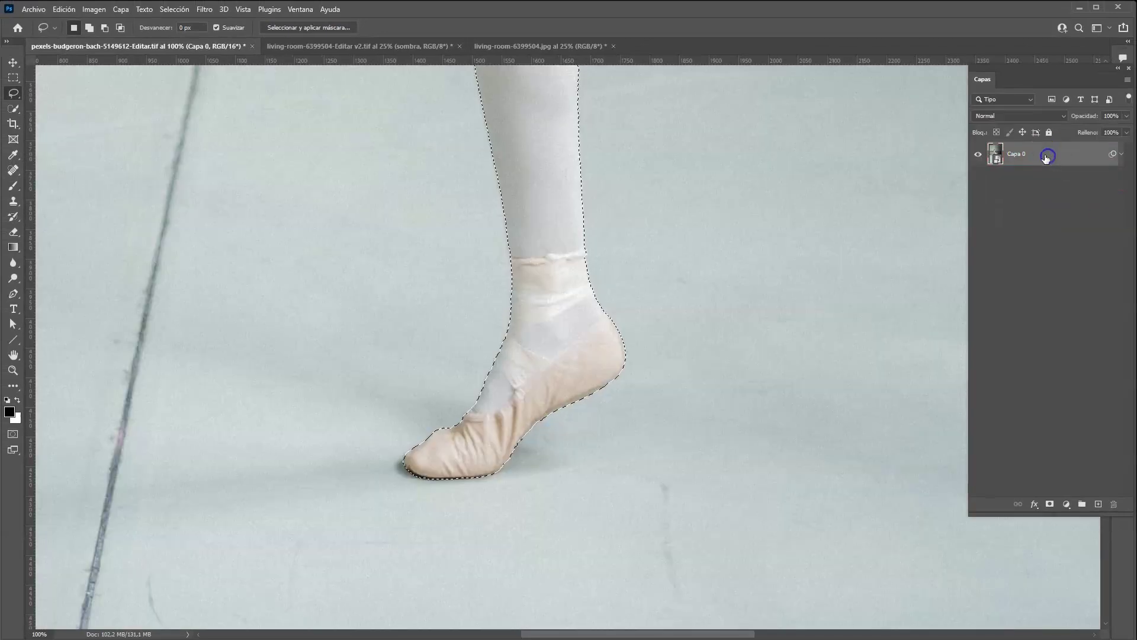
key(ctrl+j)
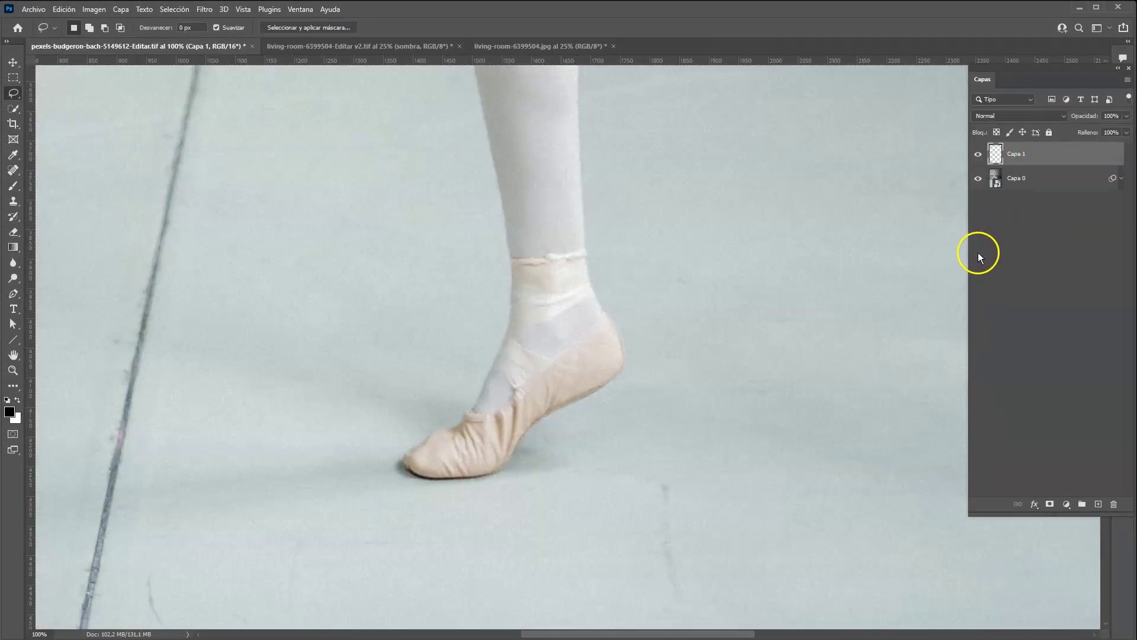
alt+click(980, 156)
key(ctrl+0)
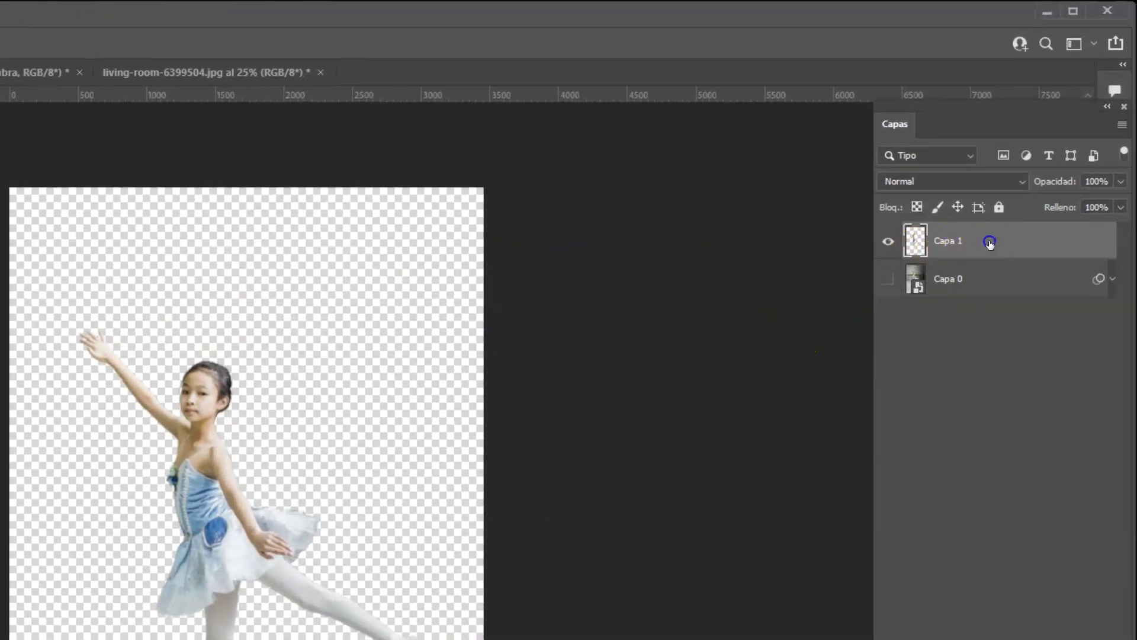
Bring the cut-out dancer layer into the living-room-6399504.jpg document
drag(990, 243, 232, 330)
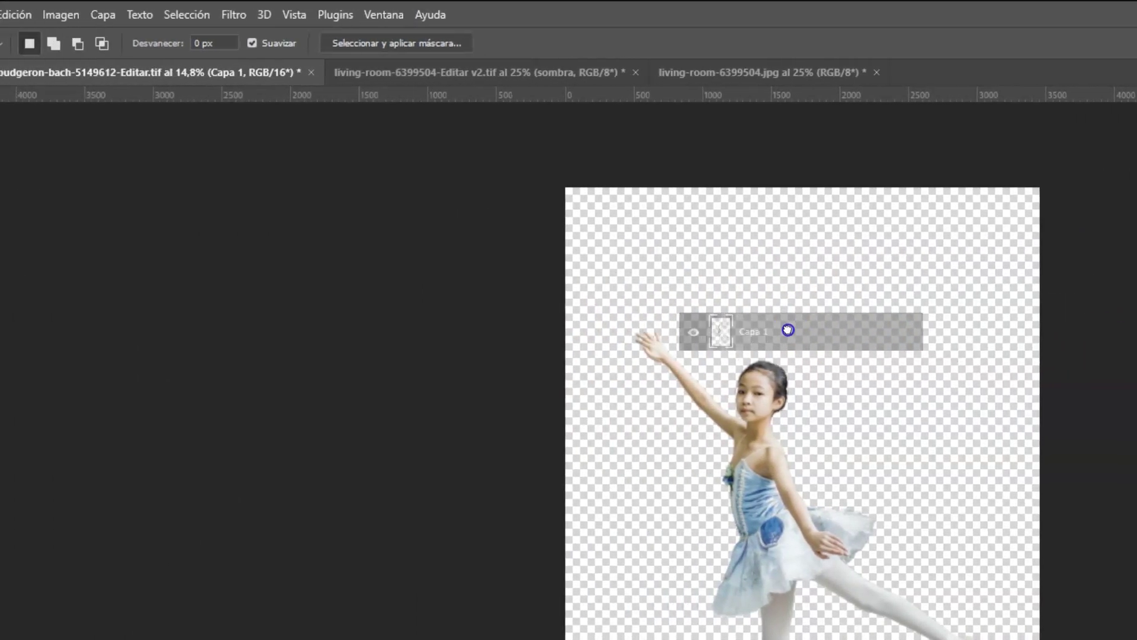
drag(788, 330, 477, 635)
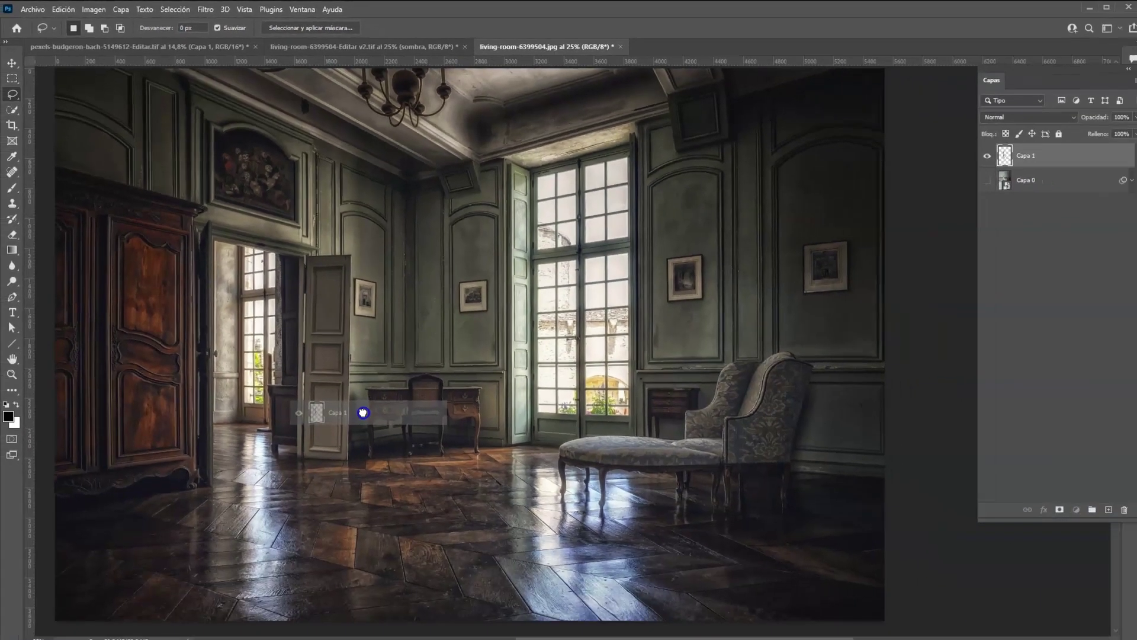
drag(363, 413, 364, 406)
click(363, 295)
click(425, 332)
click(436, 305)
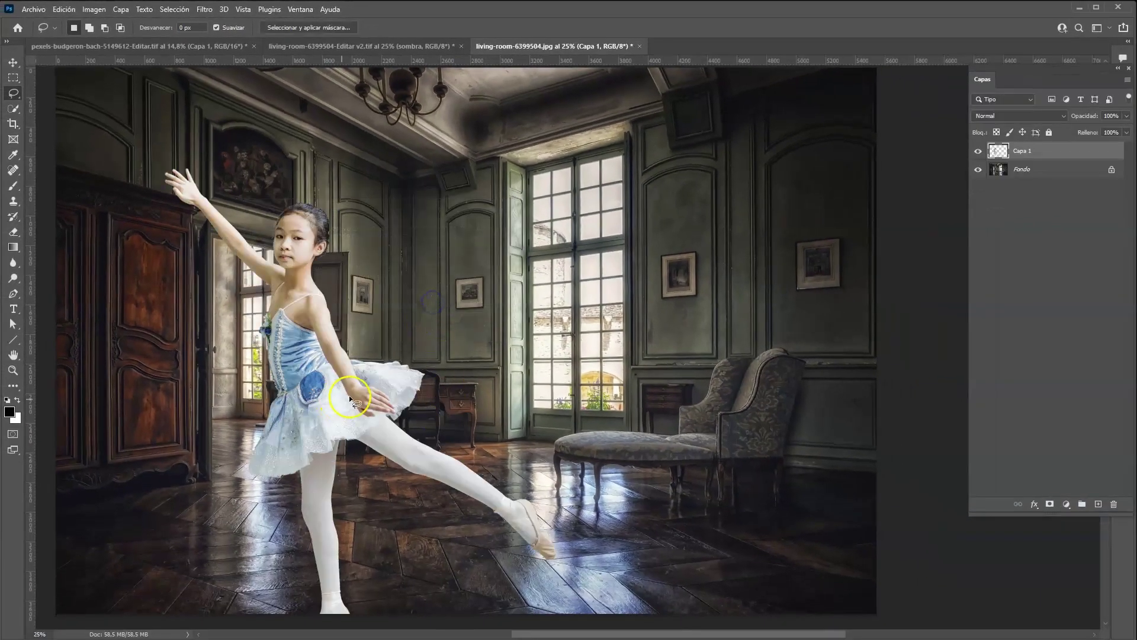
Move the dancer up and toward the middle of the room, and convert her layer to a smart object
key(v)
drag(390, 393, 438, 346)
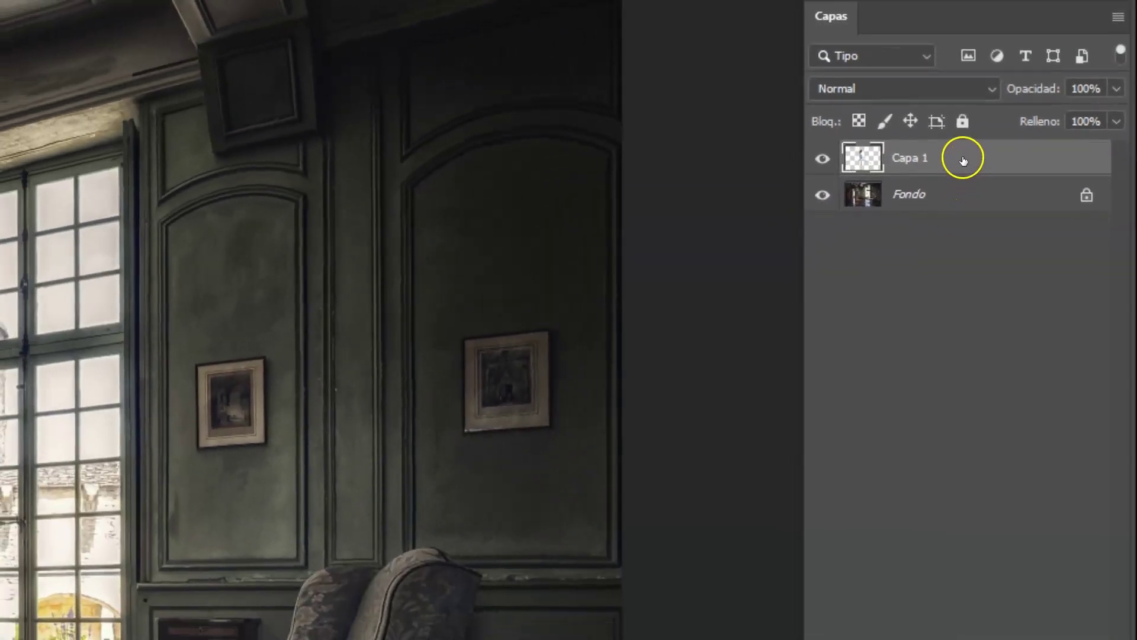
right_click(964, 160)
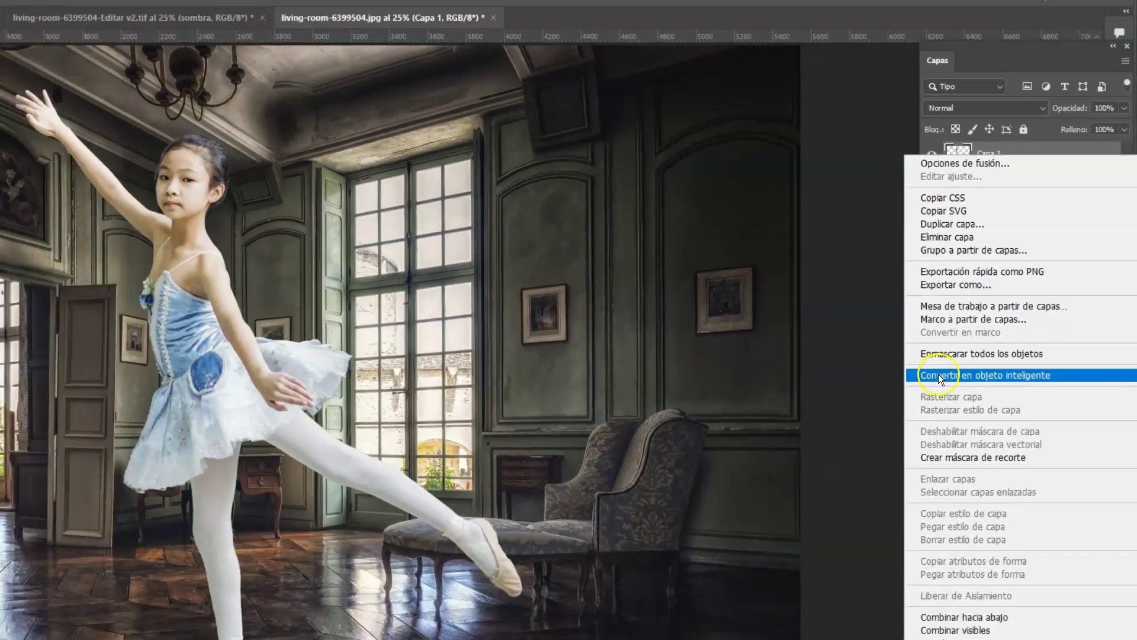
click(939, 375)
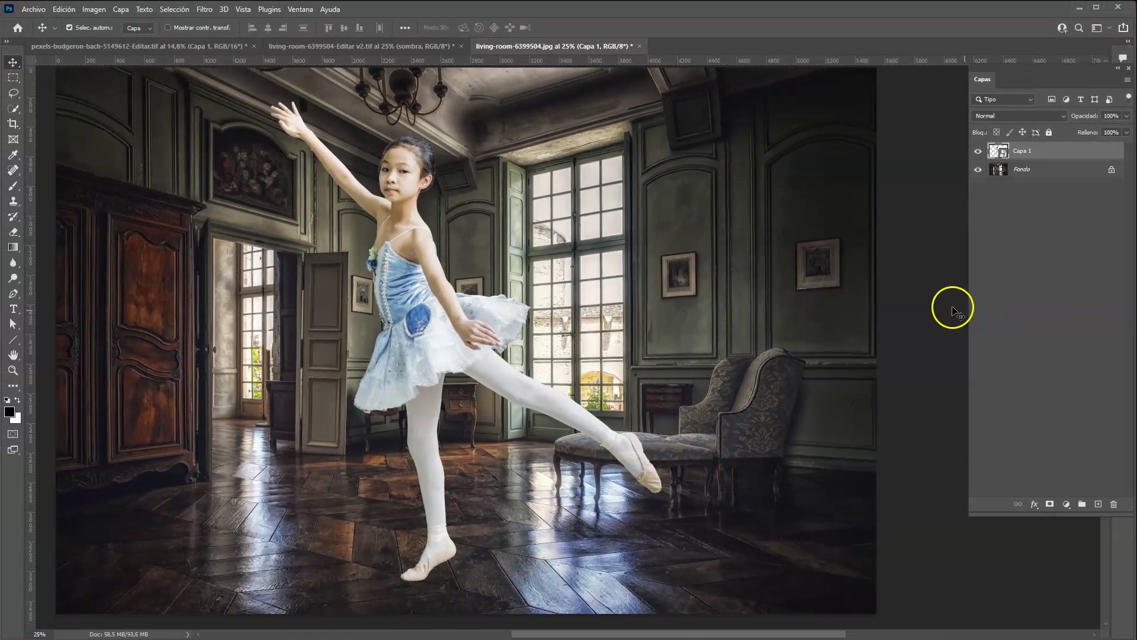
Scale the dancer down proportionally and stand her on the wooden floor in front of the small desk
key(ctrl+t)
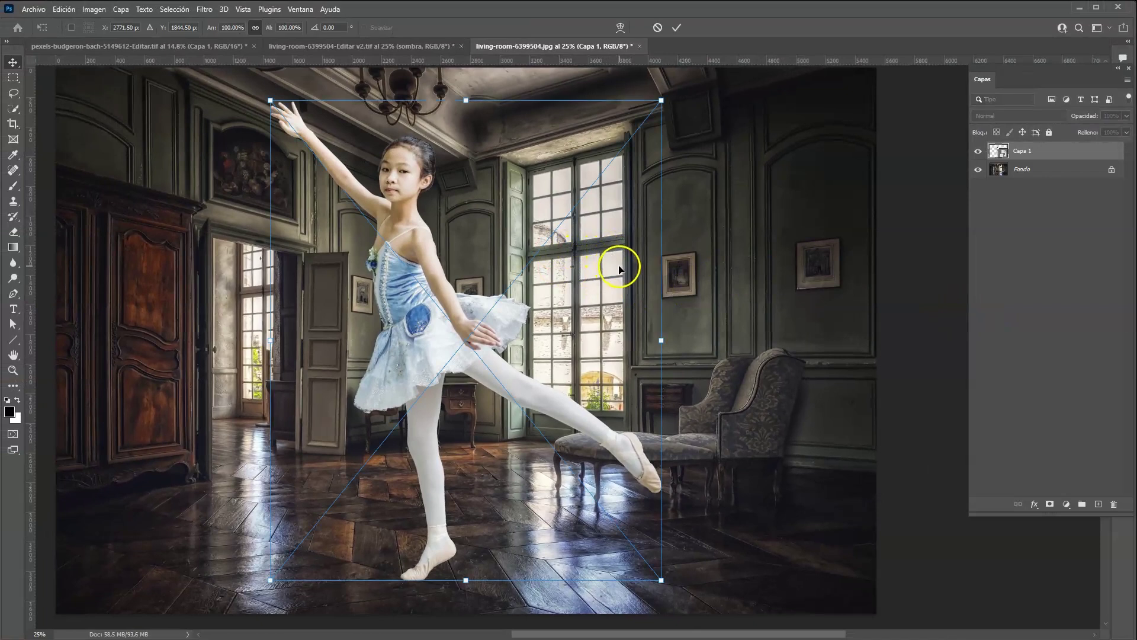
drag(665, 106, 460, 327)
drag(409, 422, 498, 371)
drag(547, 254, 505, 301)
mouse_move(479, 380)
mouse_down()
mouse_move(500, 341)
mouse_move(489, 370)
mouse_up()
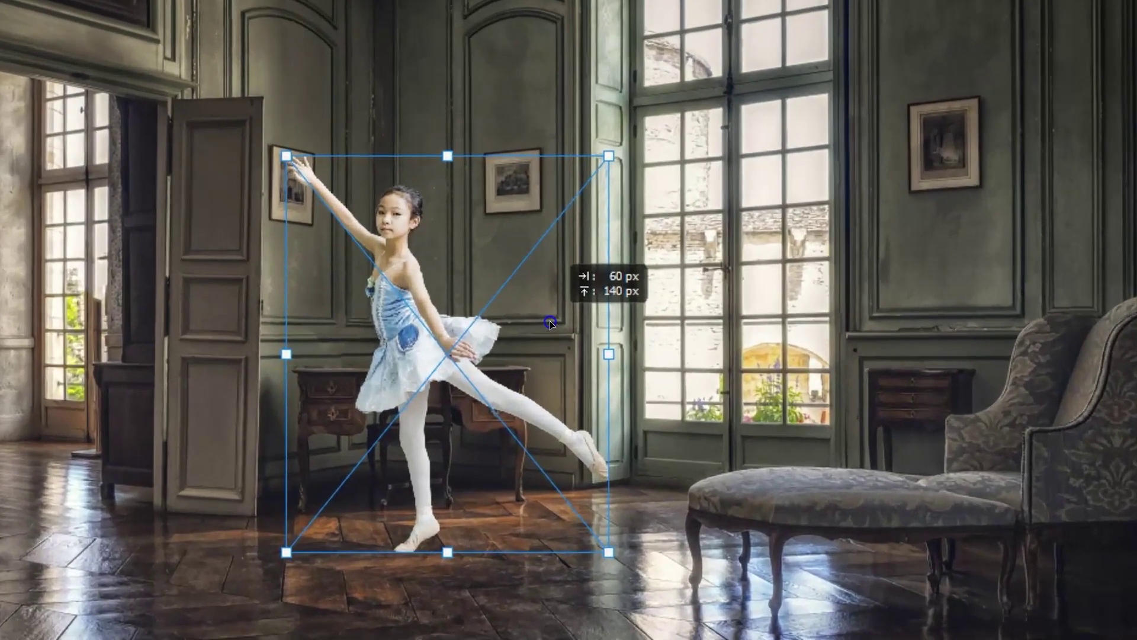
drag(550, 323, 552, 325)
drag(612, 554, 667, 624)
drag(629, 549, 603, 533)
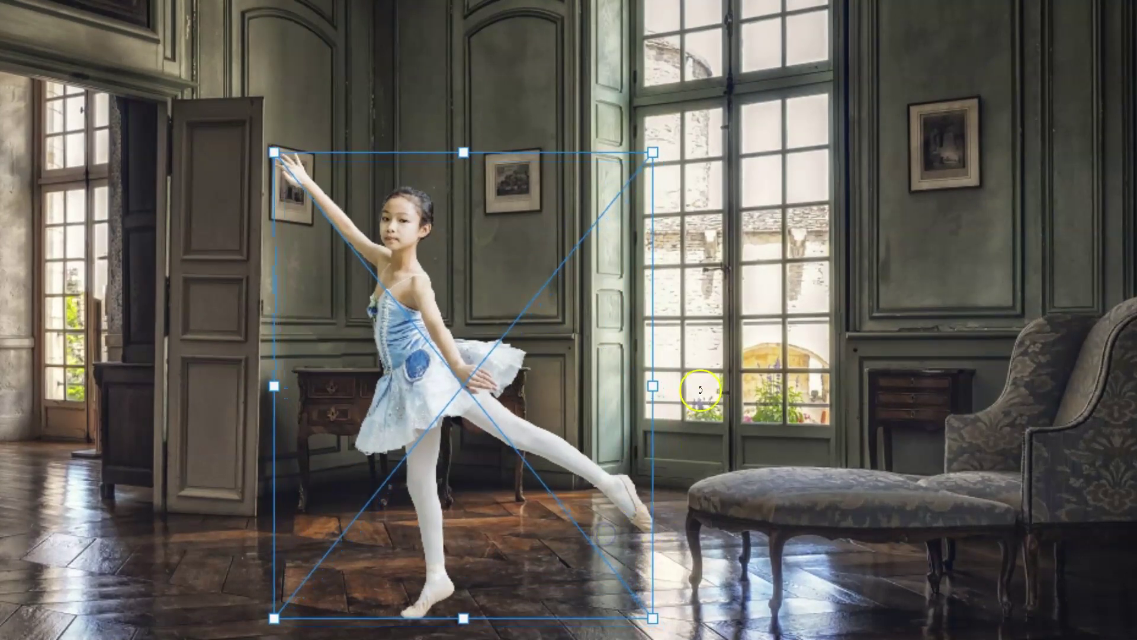
drag(663, 627, 666, 629)
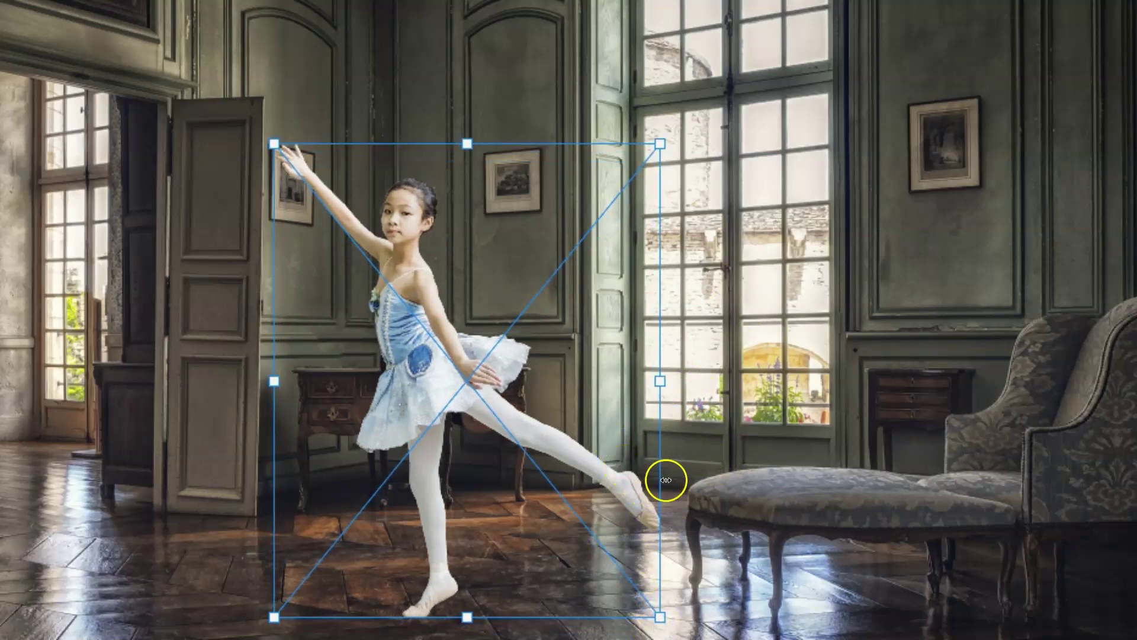
key(Return)
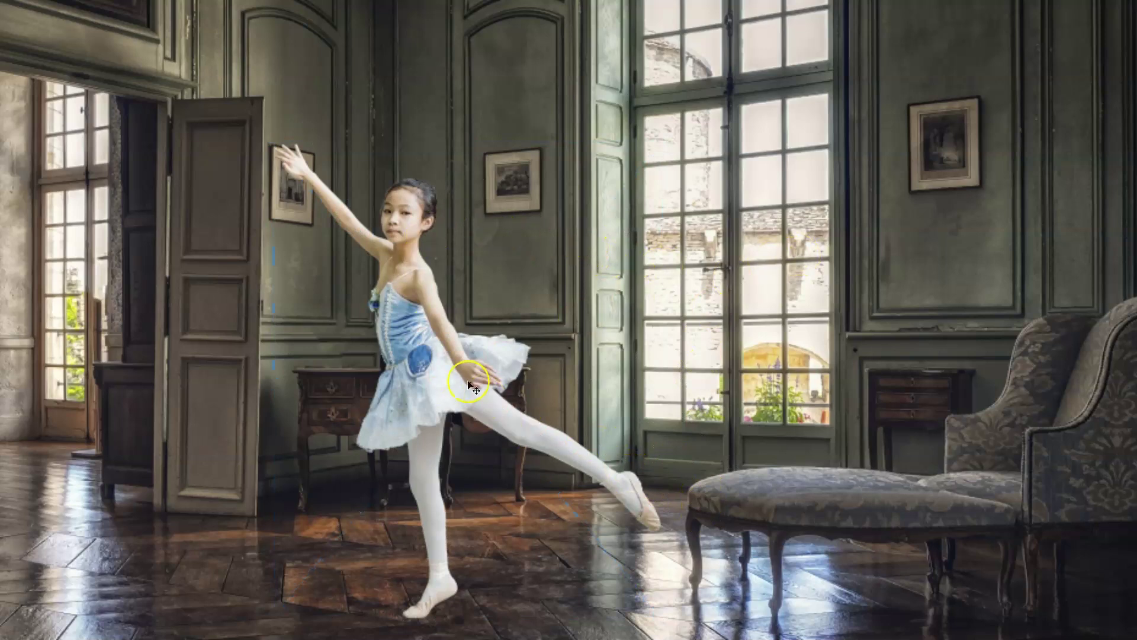
Examine the placed dancer at 100%, checking her tutu, legs and feet against the furniture and floor
key(ctrl)
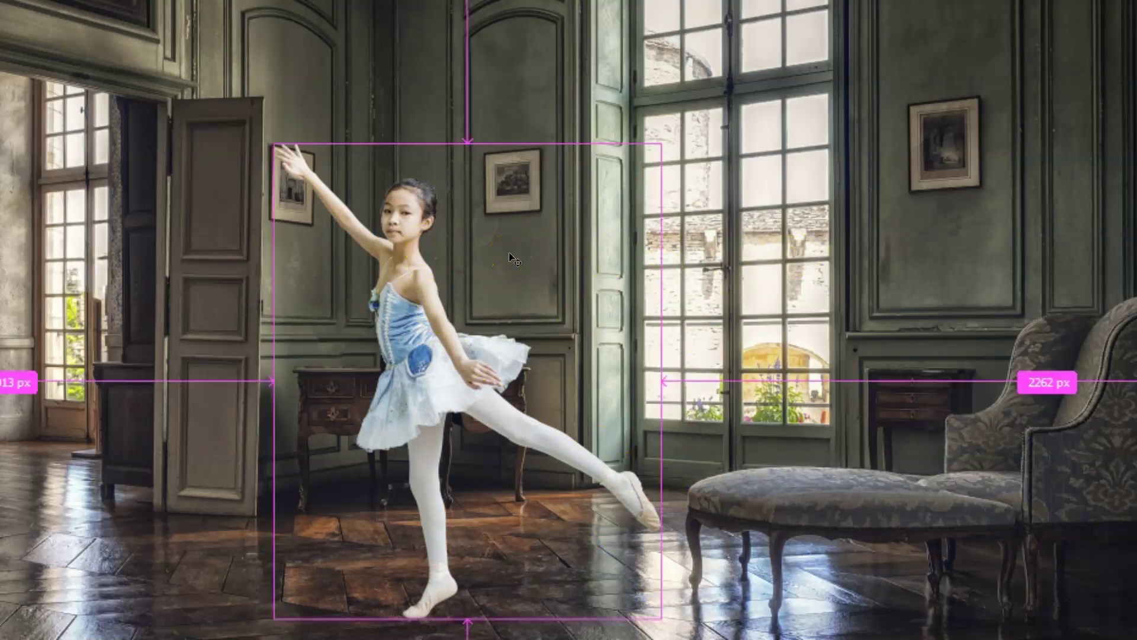
key(ctrl+1)
key(ctrl+minus)
drag(284, 596, 779, 578)
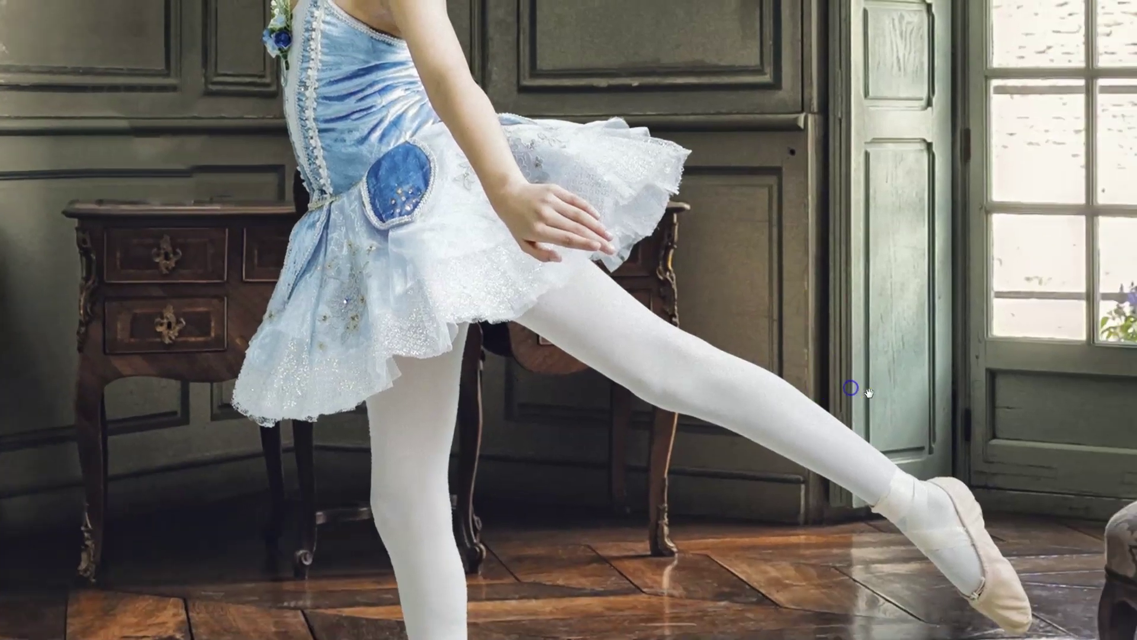
scroll(845, 420, down, 5)
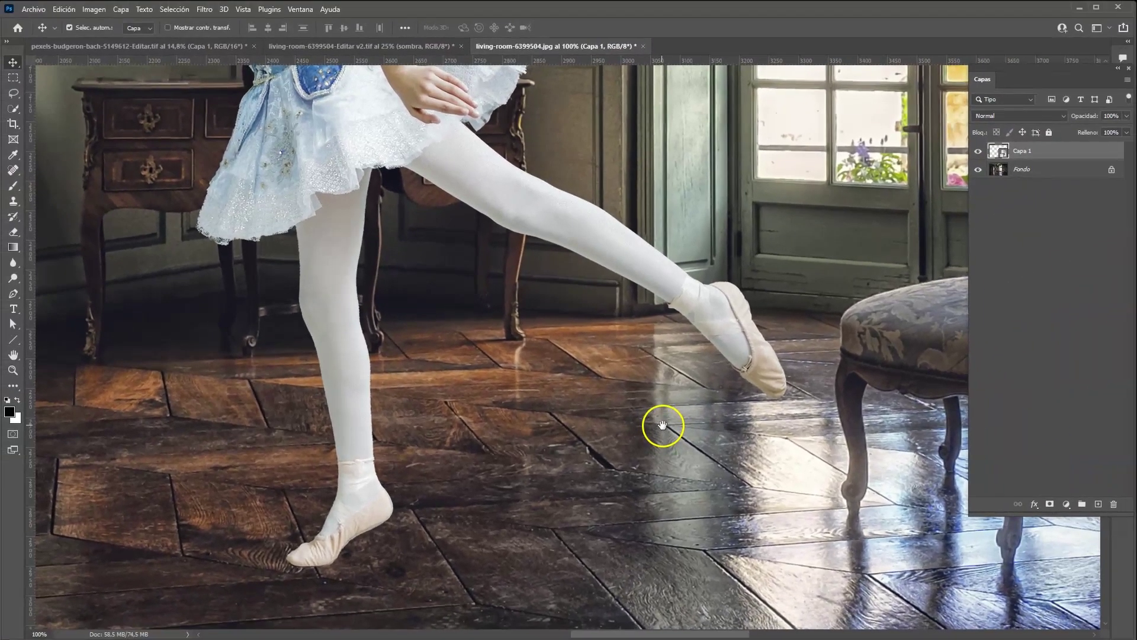
drag(804, 438, 833, 445)
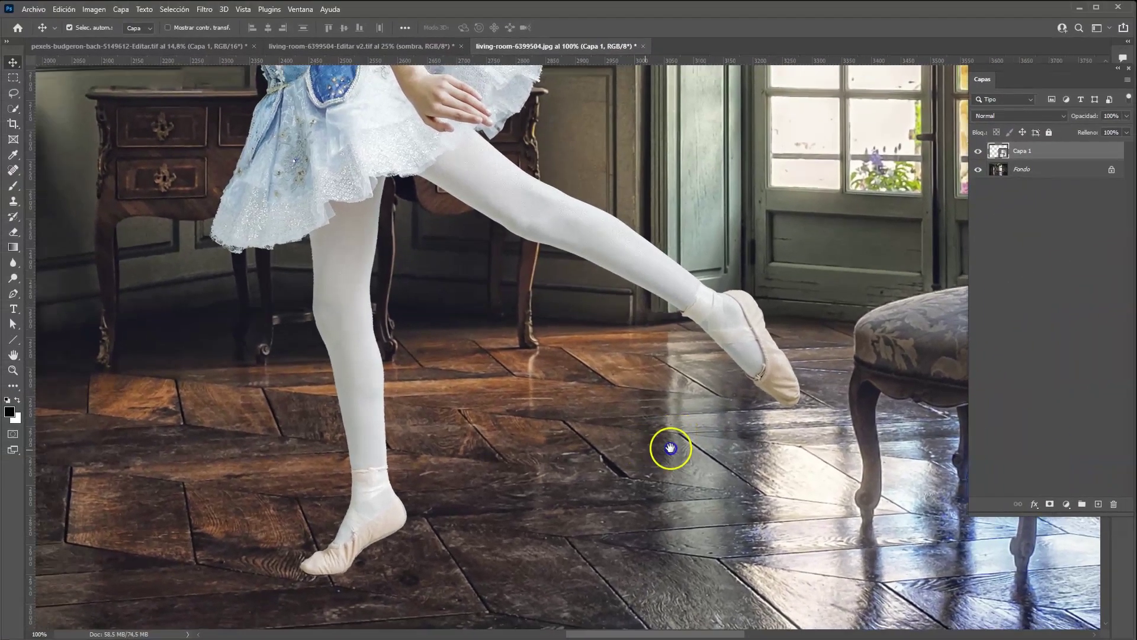
drag(670, 448, 681, 447)
drag(605, 501, 643, 483)
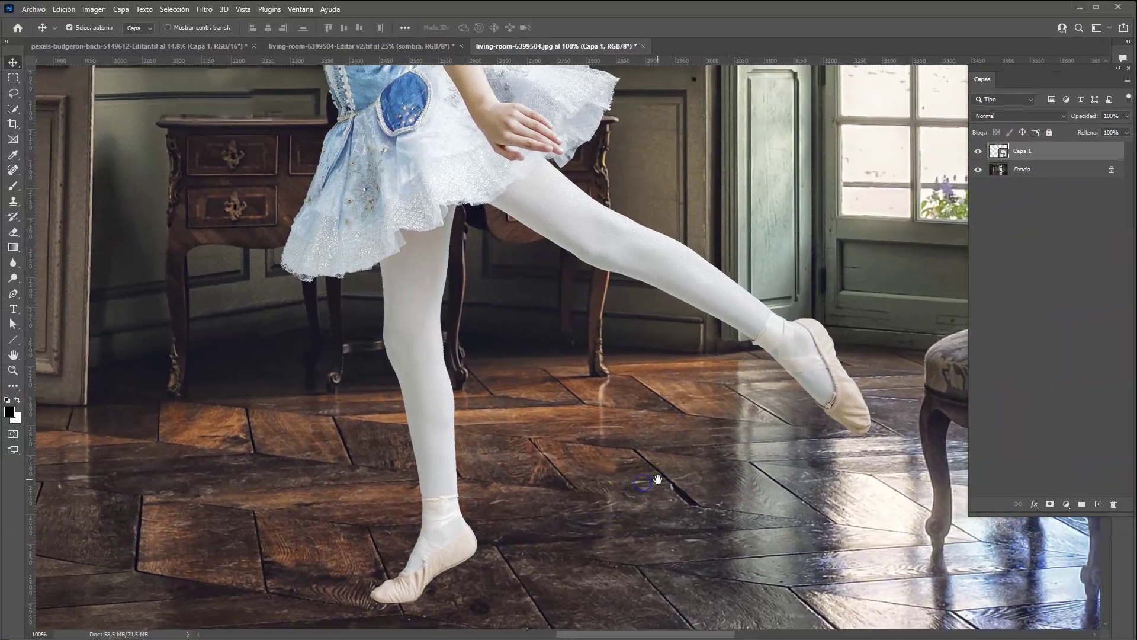
key(ctrl+0)
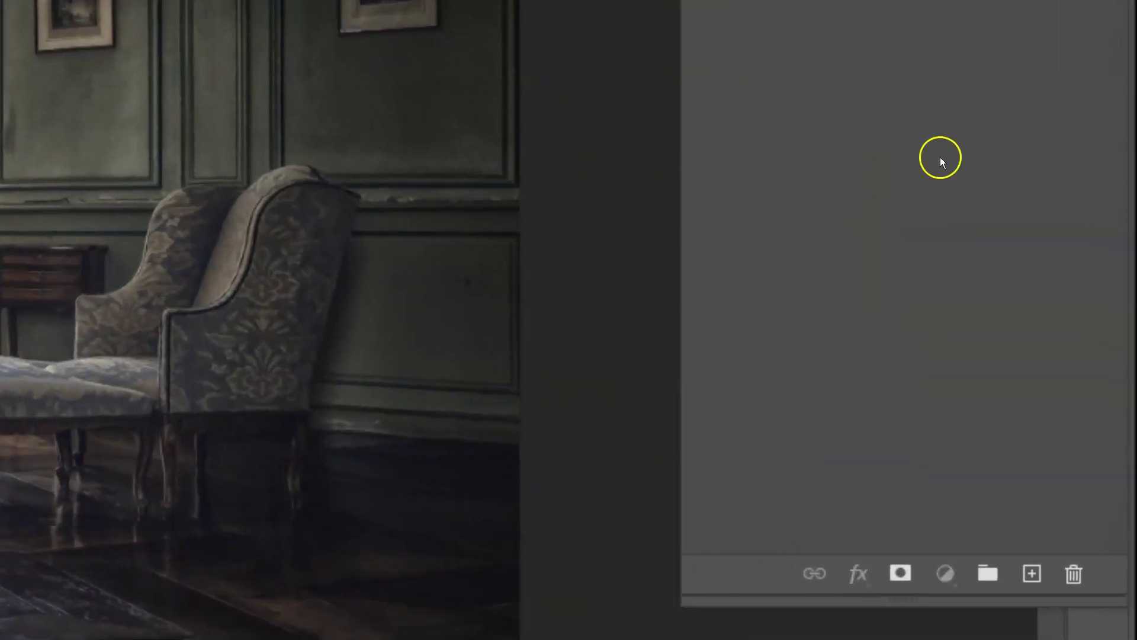
Add an empty layer above the dancer, load her layer's outline as a selection, and make the empty layer active
click(1032, 572)
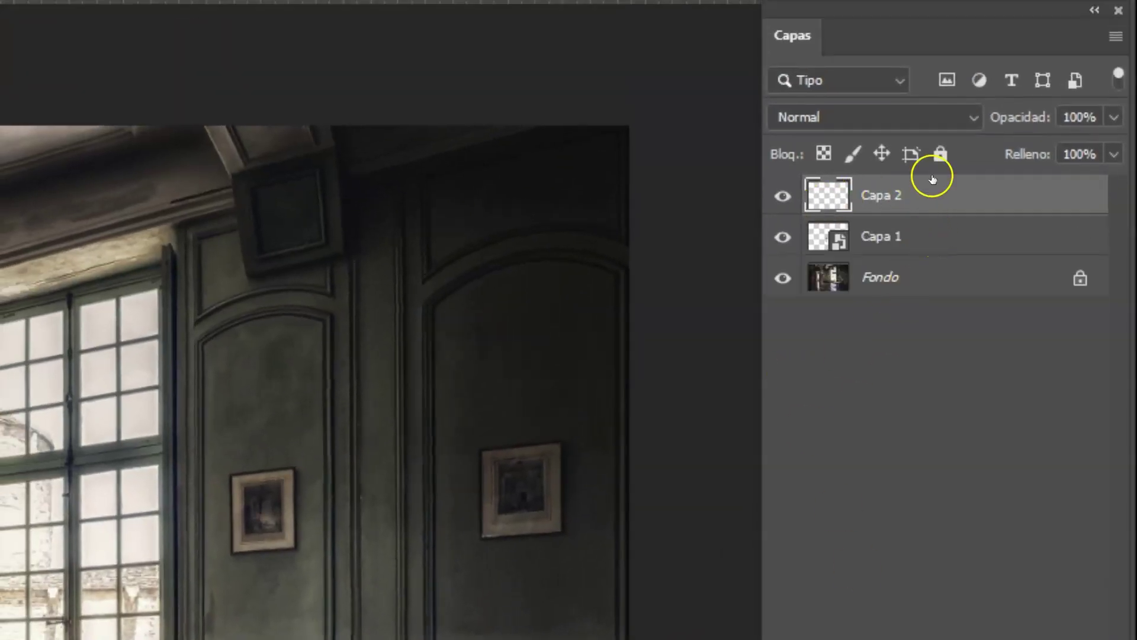
click(820, 237)
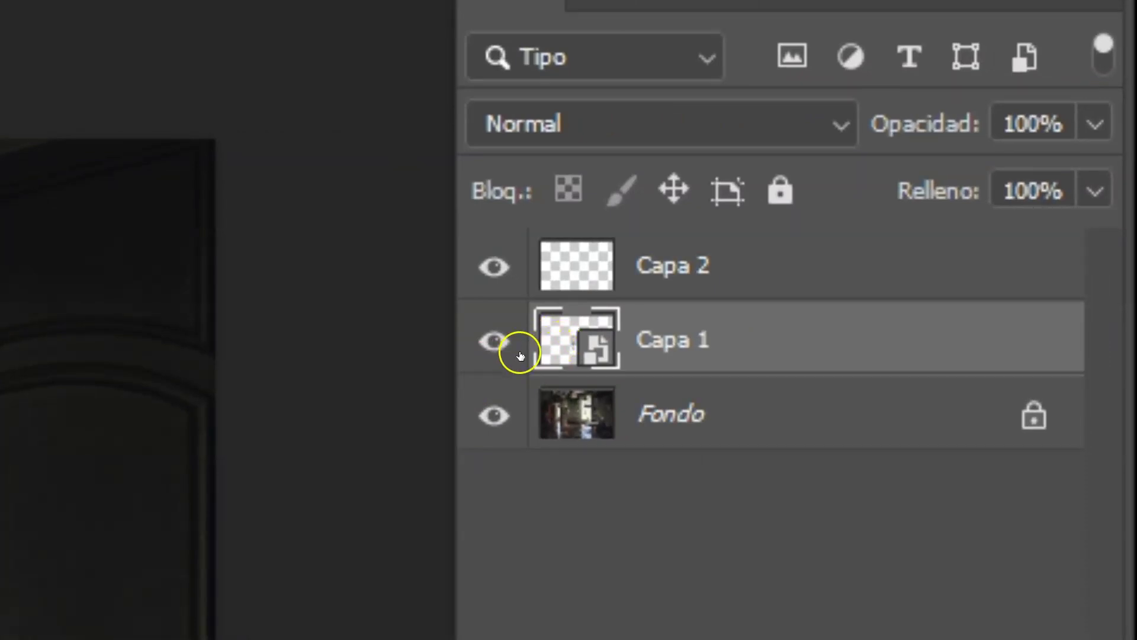
ctrl+click(557, 342)
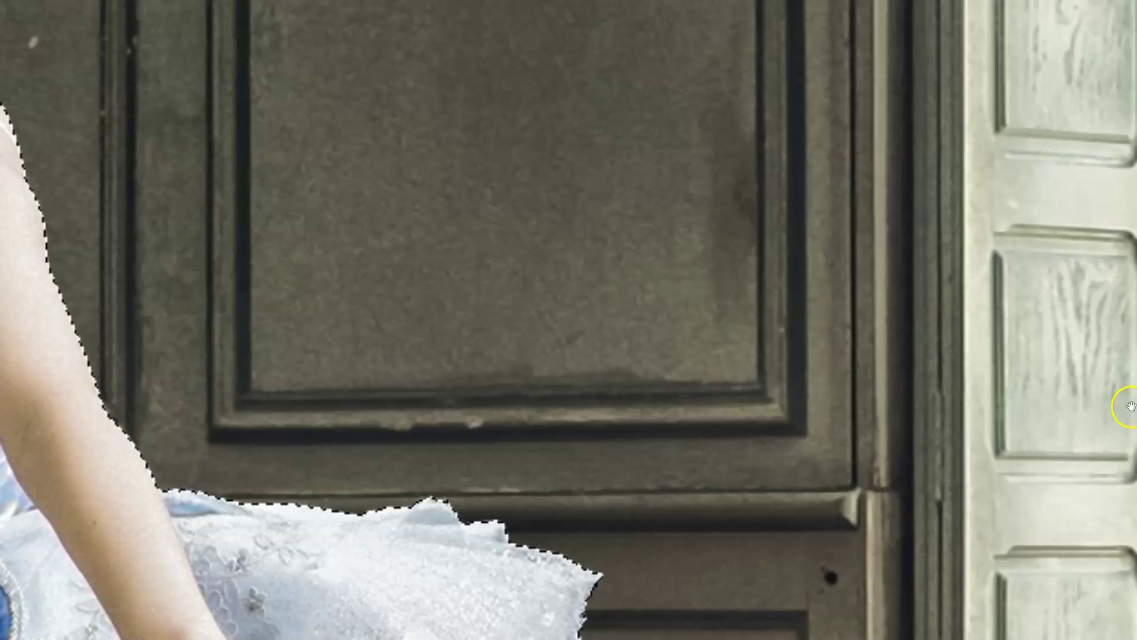
drag(1131, 406, 709, 310)
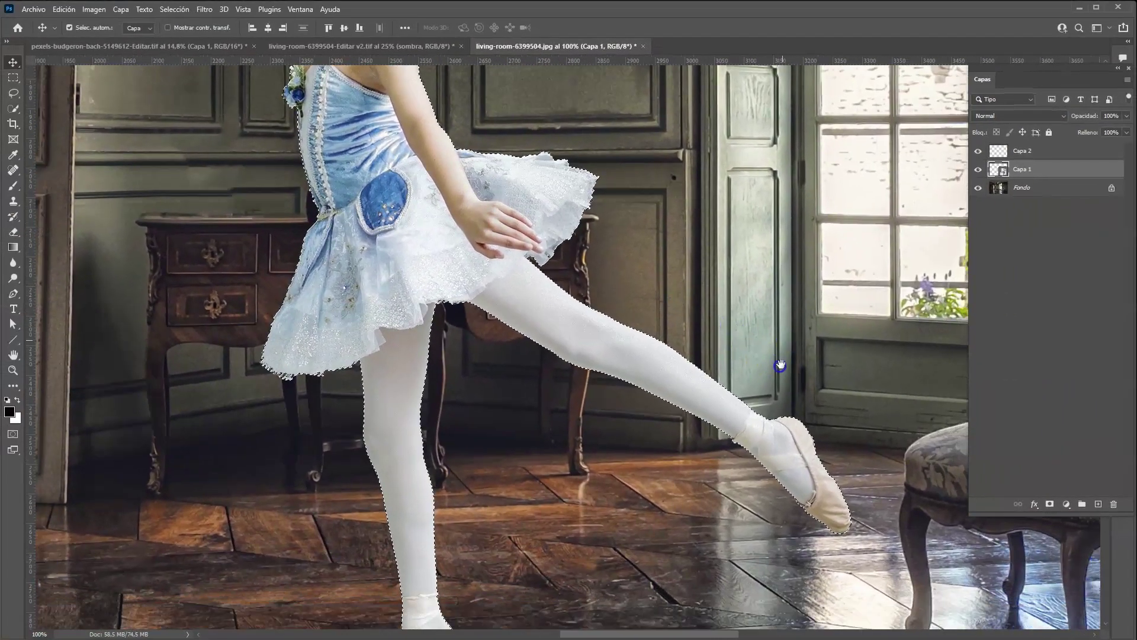
drag(780, 365, 786, 362)
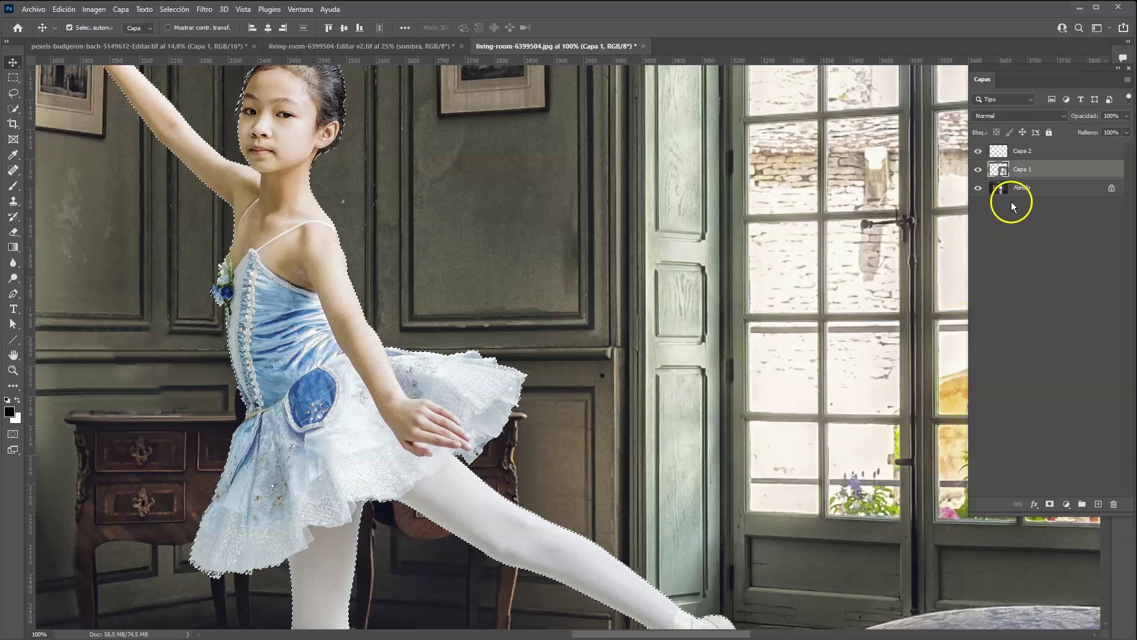
click(1045, 155)
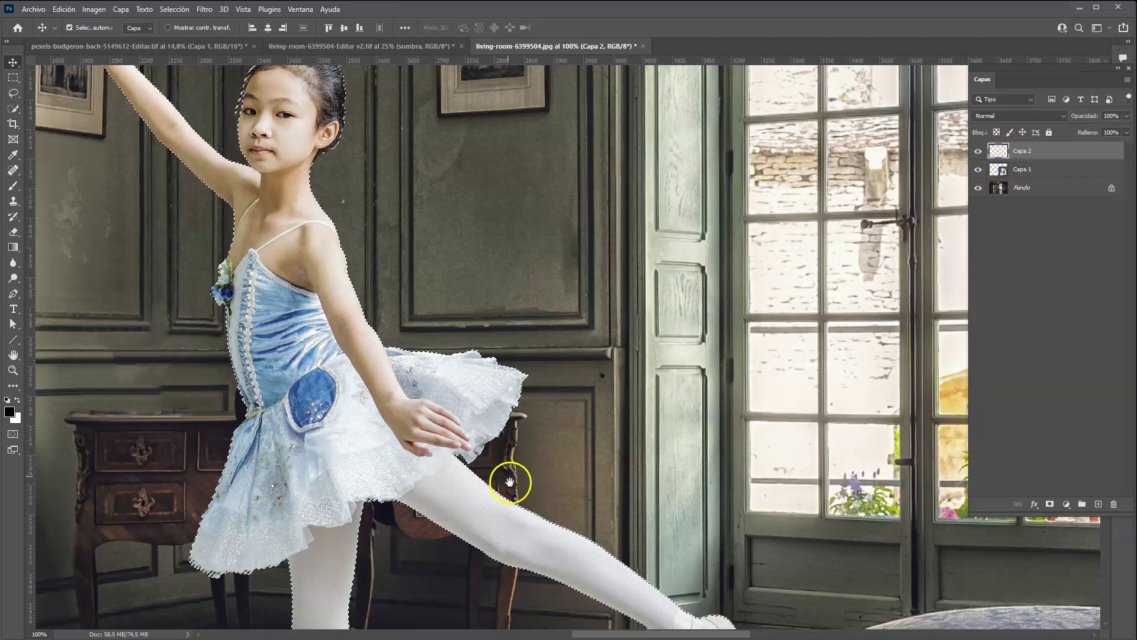
Set the foreground colour to the very dark blue #0f0f19
drag(509, 482, 609, 363)
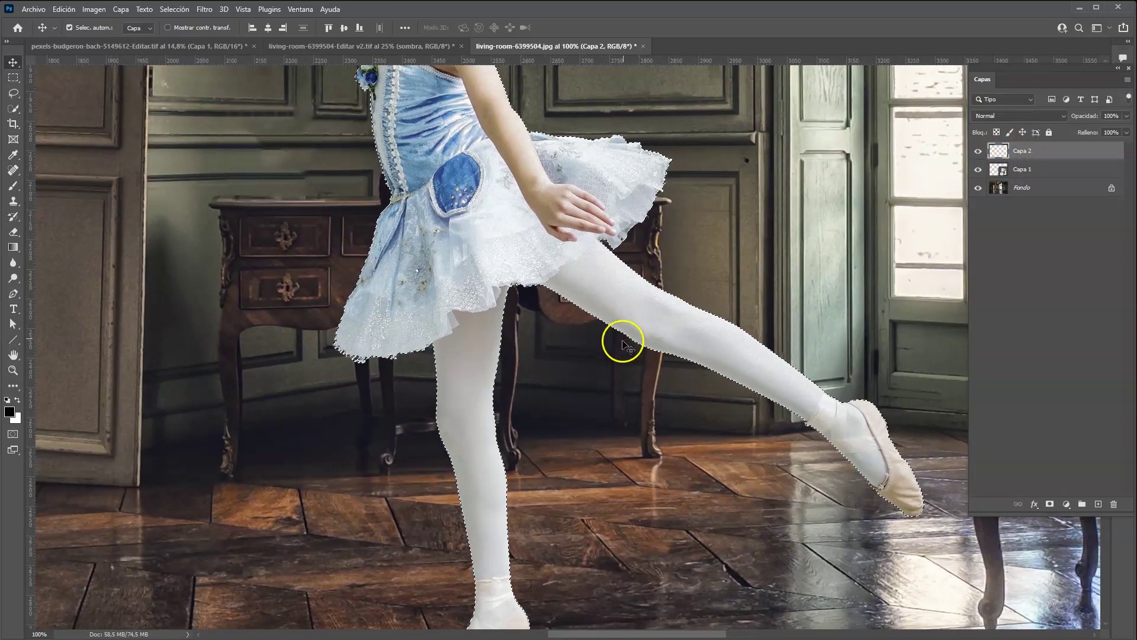
drag(420, 408, 823, 260)
drag(404, 428, 733, 284)
drag(450, 396, 581, 377)
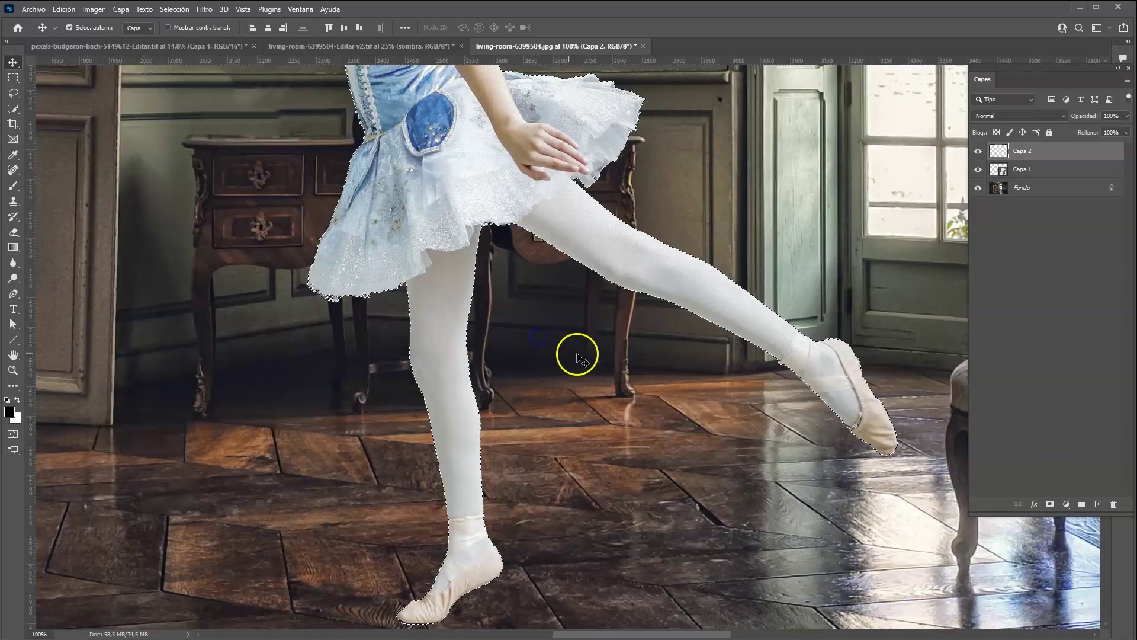
click(10, 410)
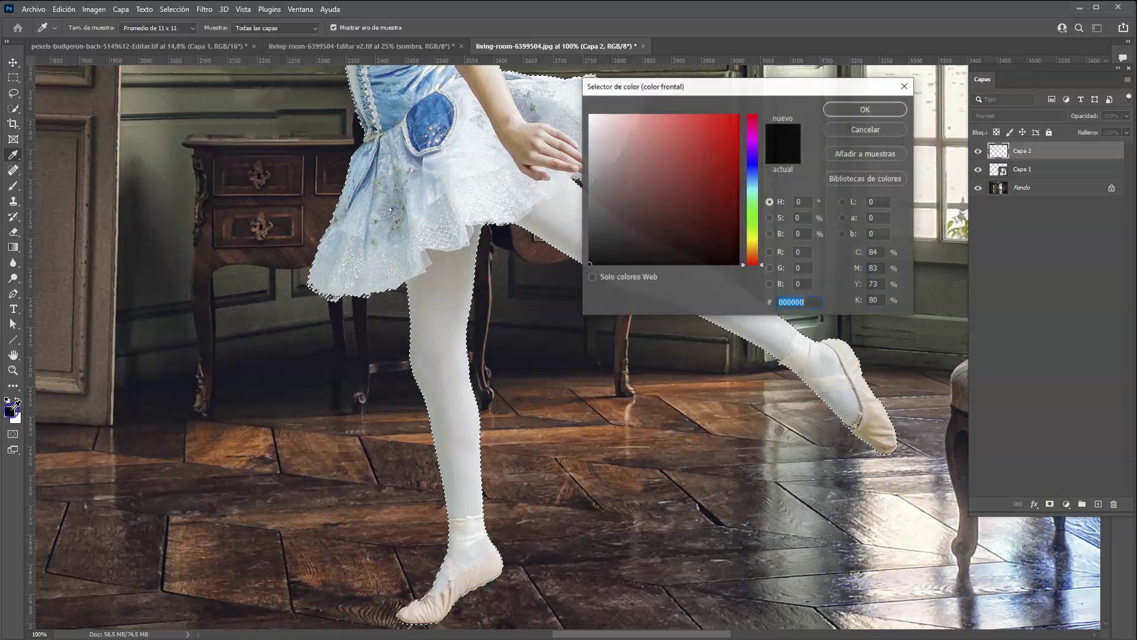
drag(262, 374, 187, 379)
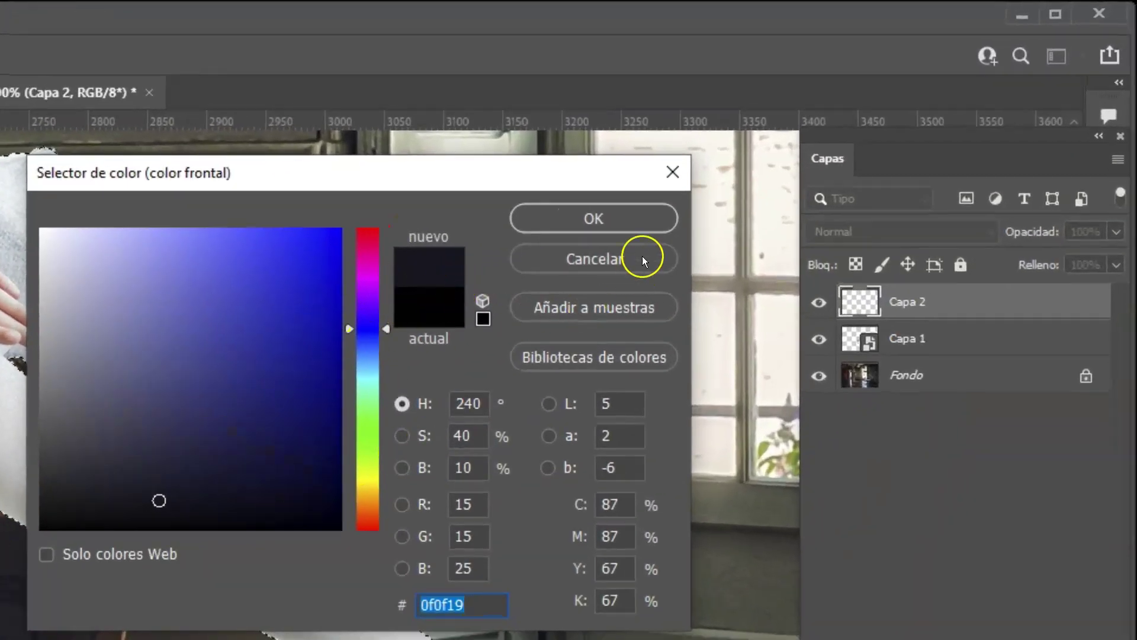
click(639, 222)
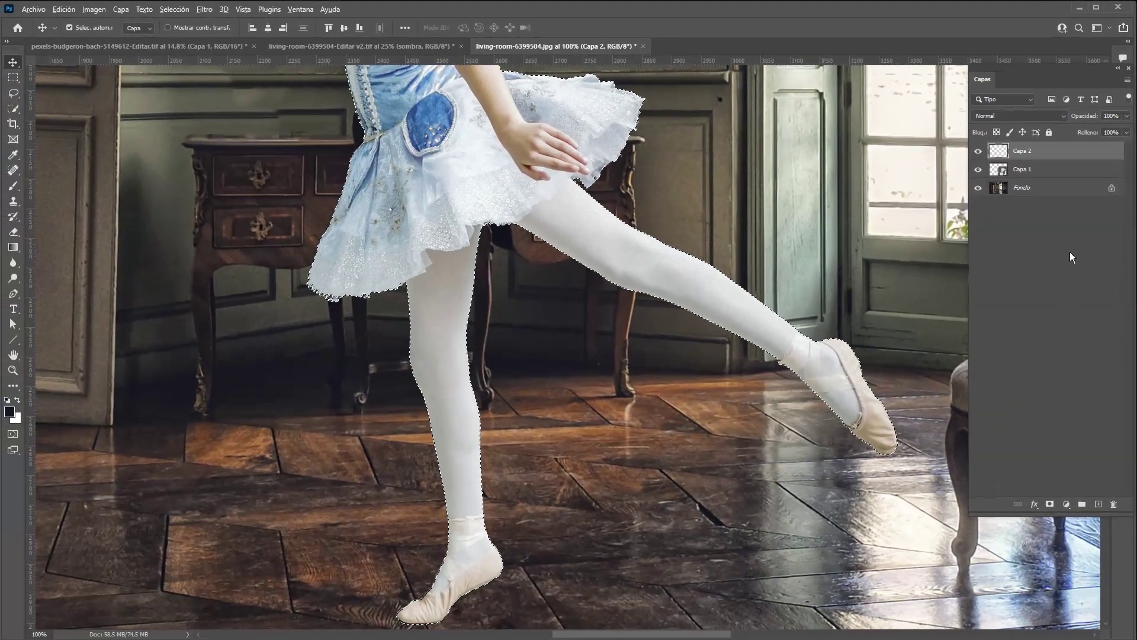
Fill the dancer-shaped selection on Capa 2 with the foreground colour and clear the selection
key(alt+BackSpace)
click(1043, 293)
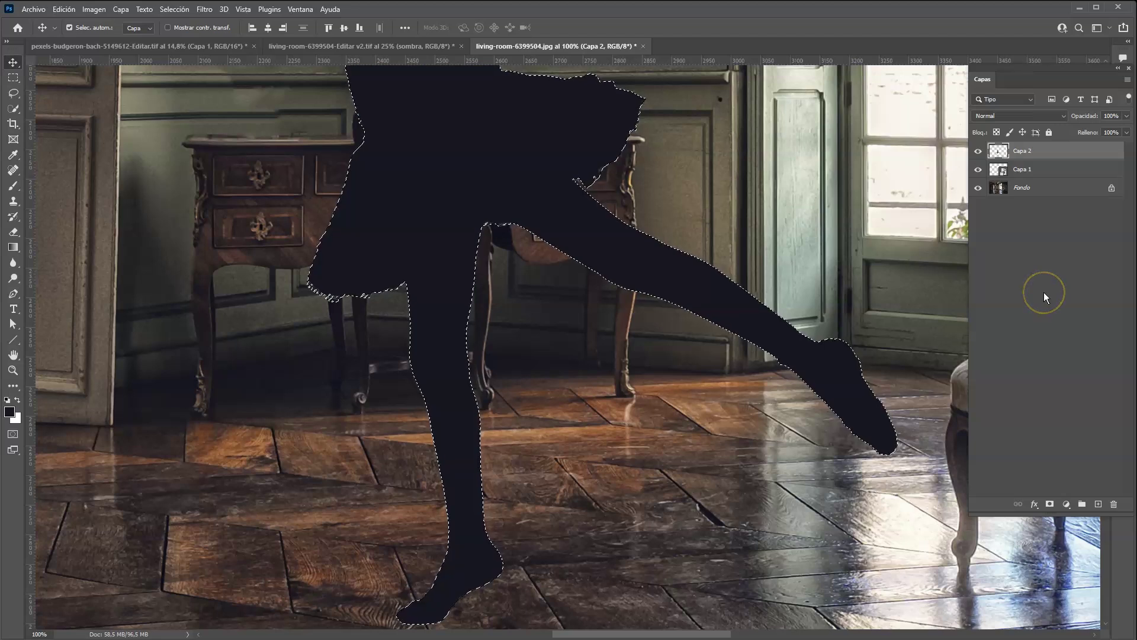
key(ctrl+0)
click(619, 372)
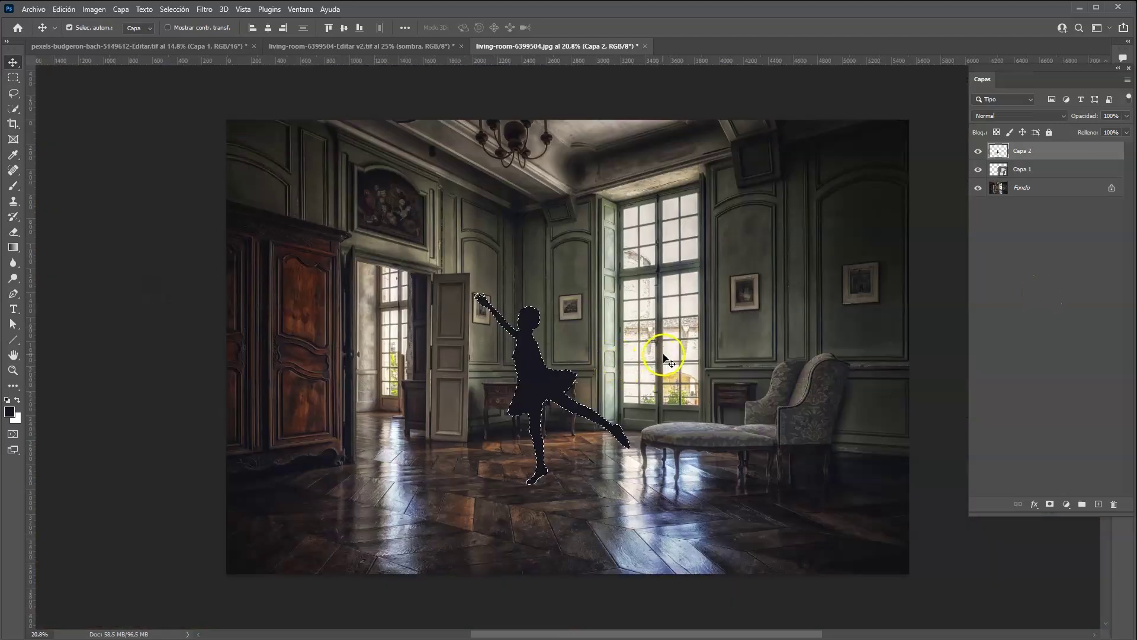
key(ctrl)
key(ctrl+d)
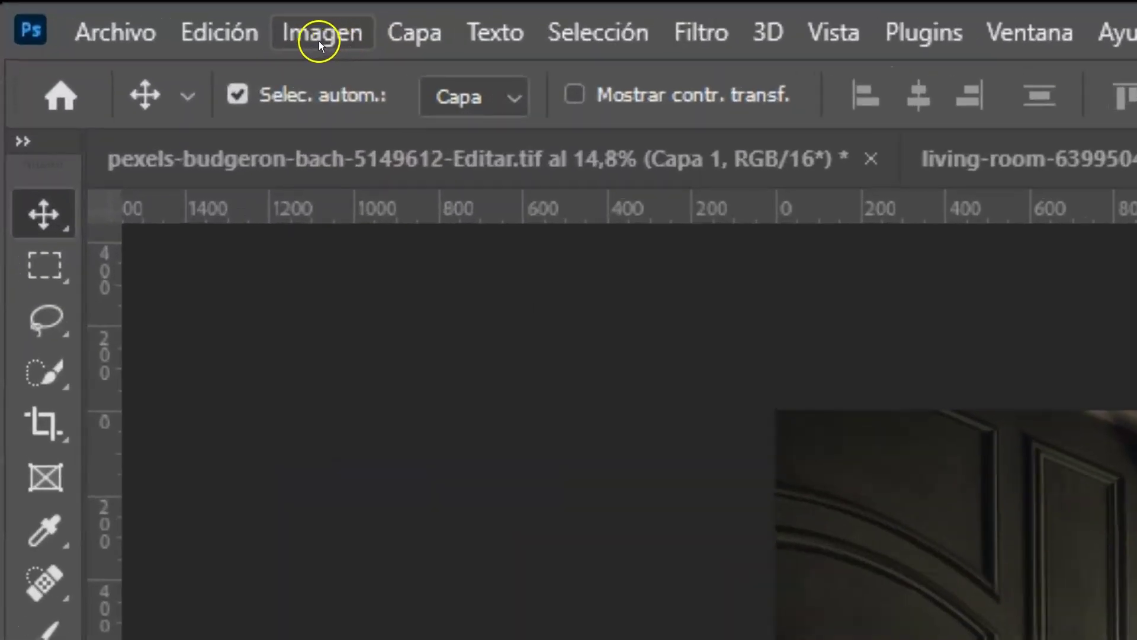
Flip the dark silhouette on Capa 2 vertically and move it down so its standing foot meets the dancer's supporting foot
click(225, 32)
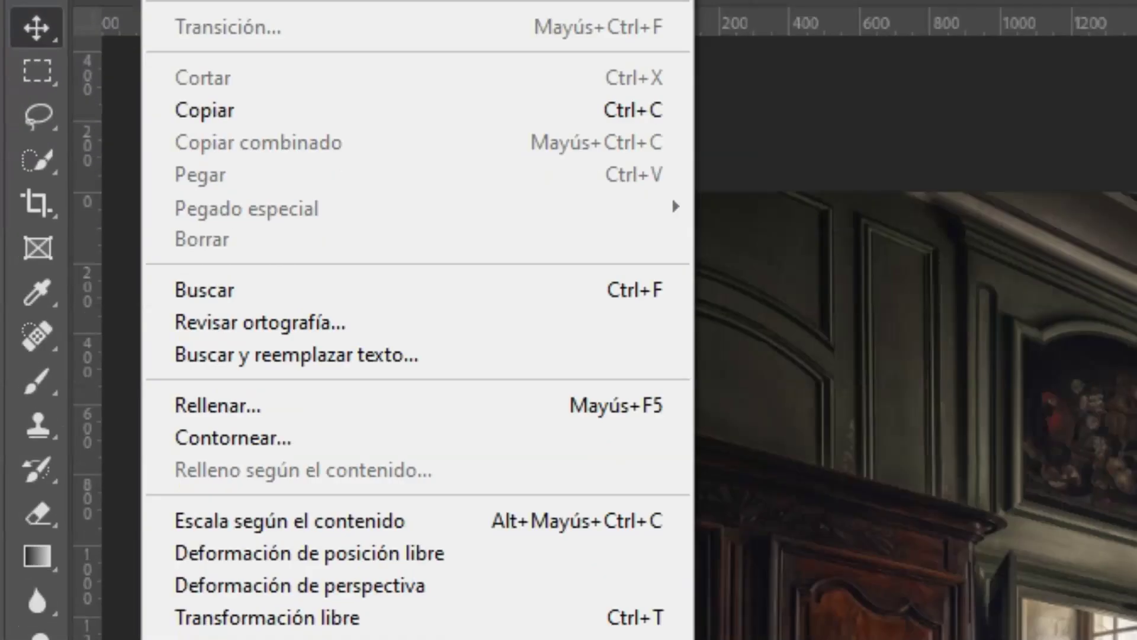
mouse_move(424, 149)
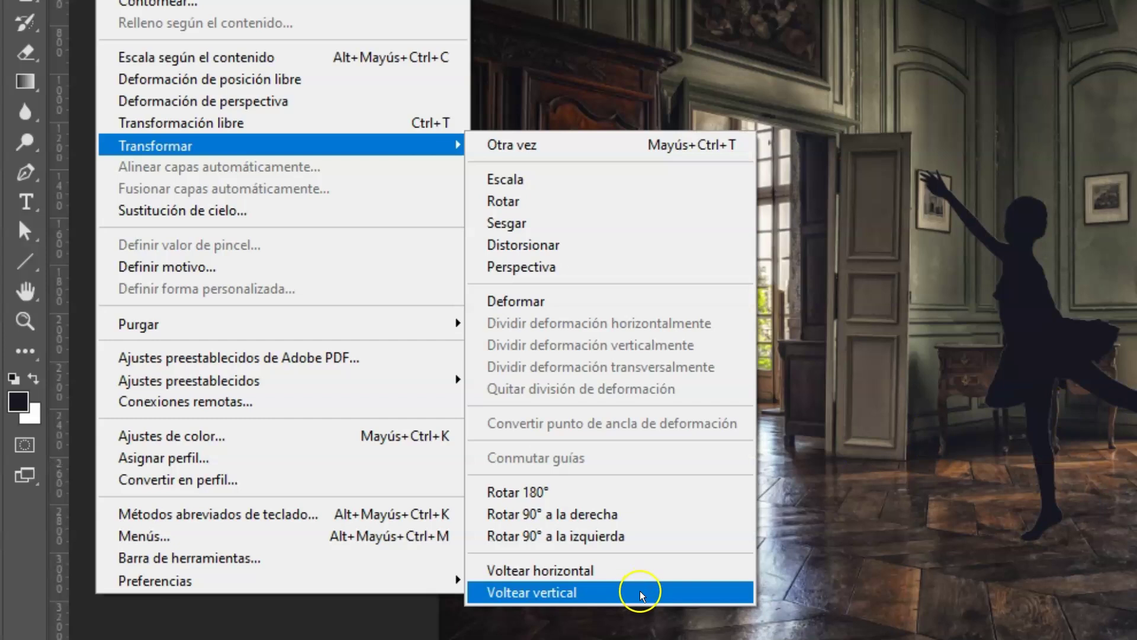
click(645, 596)
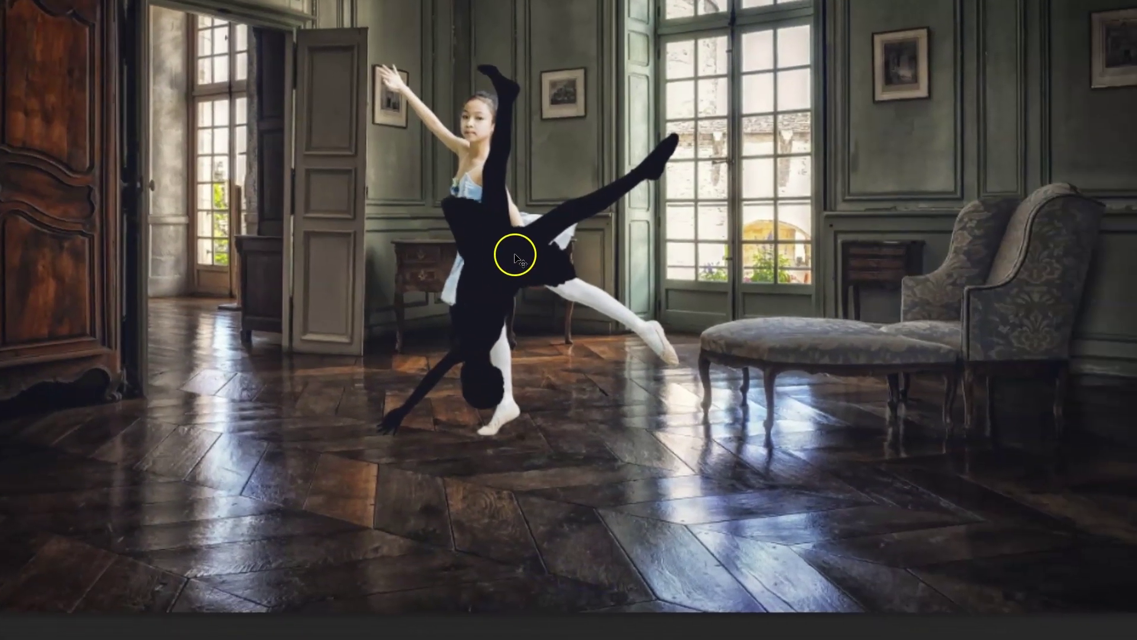
drag(498, 254, 495, 616)
drag(495, 536, 493, 549)
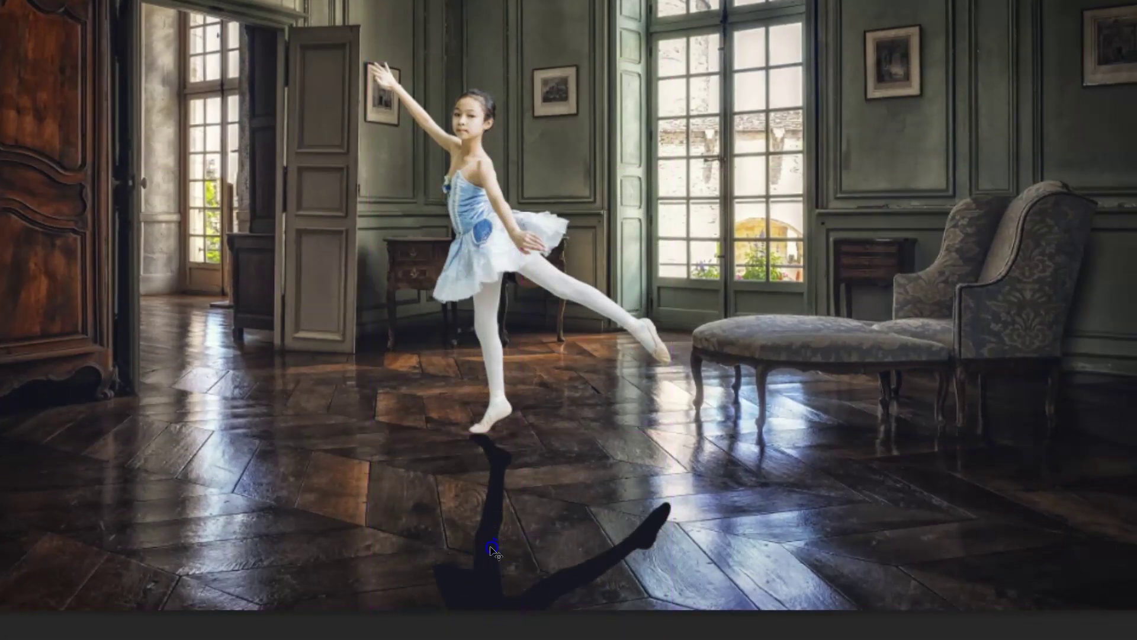
key(ctrl)
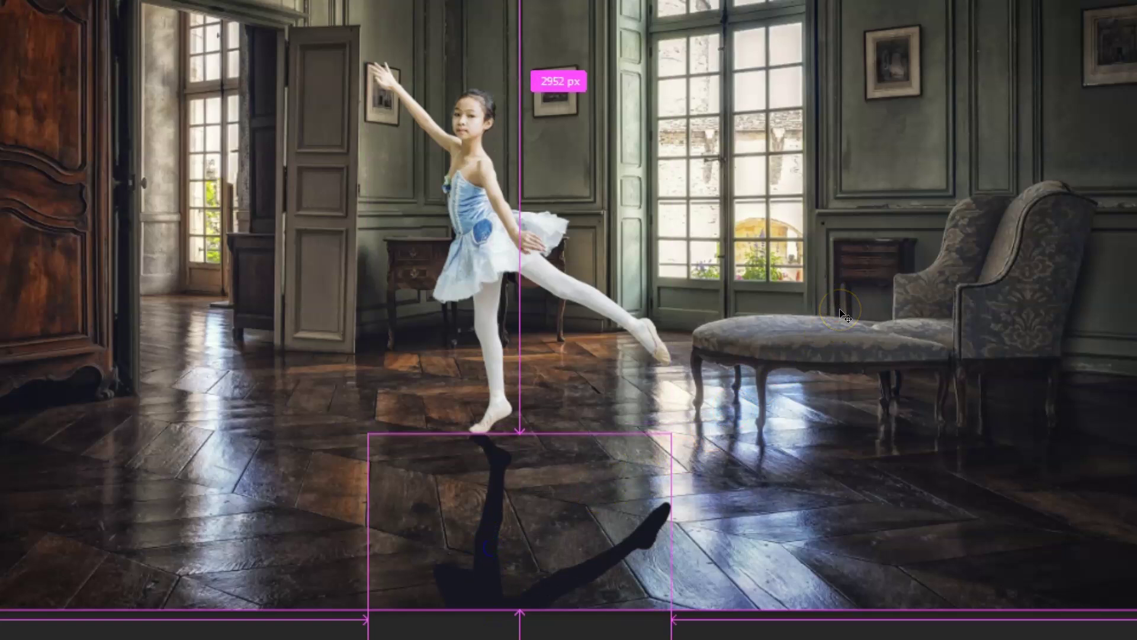
key(ctrl+plus)
key(ctrl+plus)
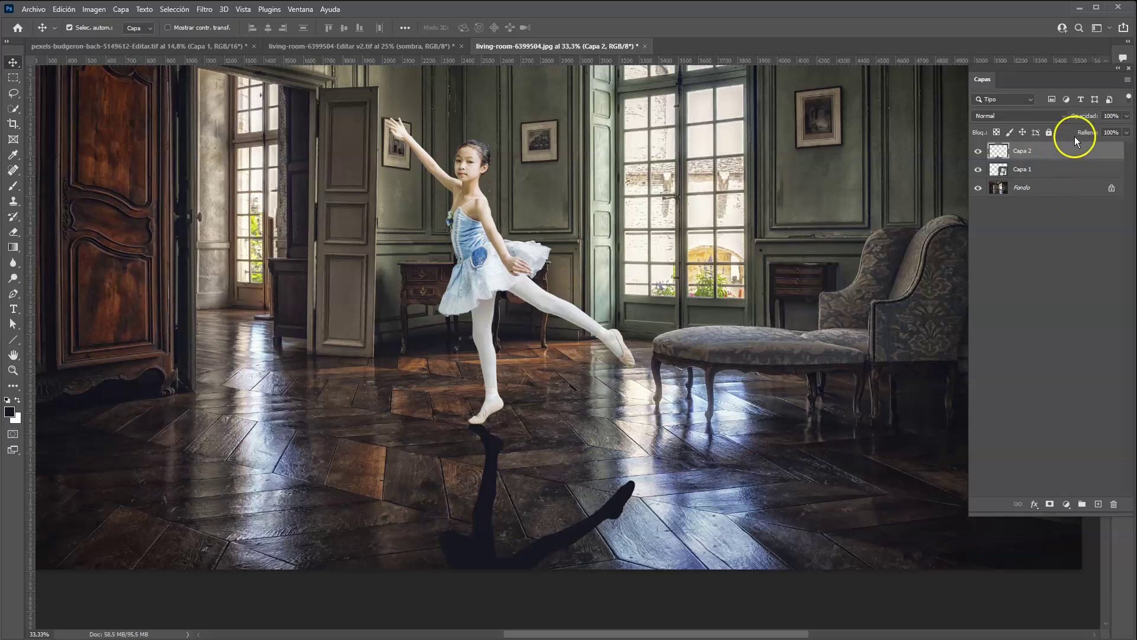
Convert Capa 2 to a smart object and rename it sombra, and rename the dancer's layer niña
right_click(1056, 156)
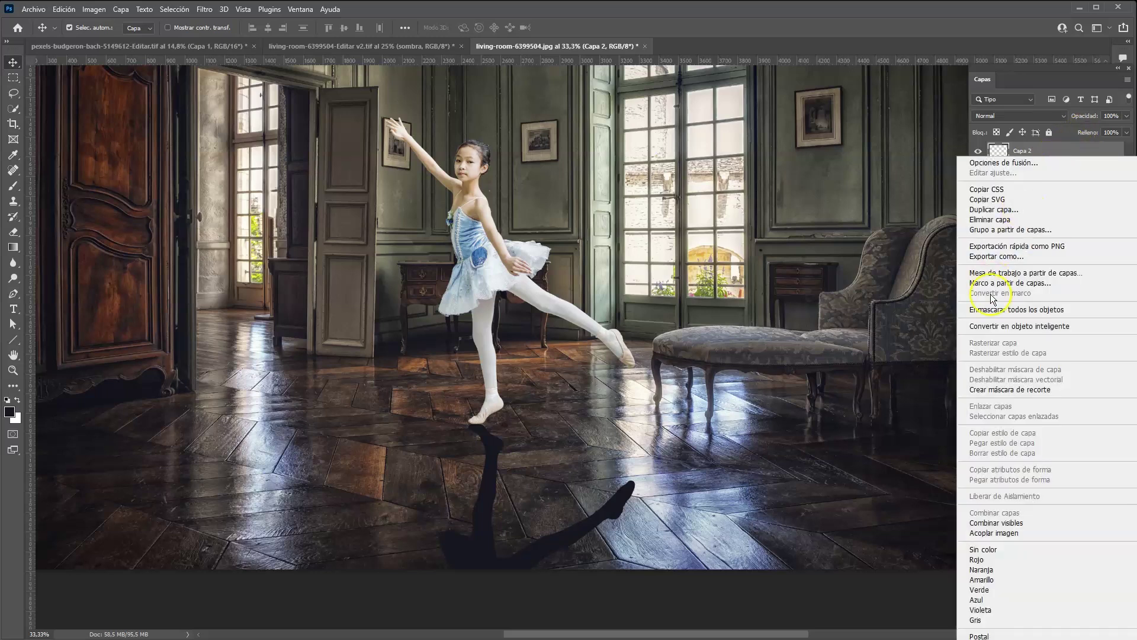
click(1037, 325)
double_click(1025, 151)
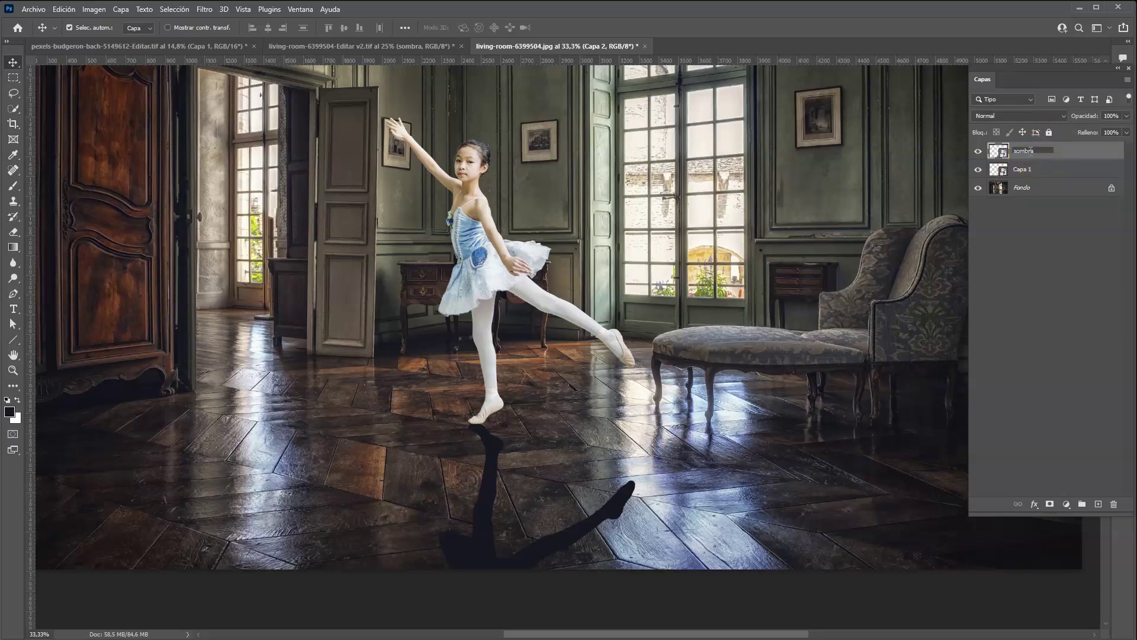
double_click(1024, 169)
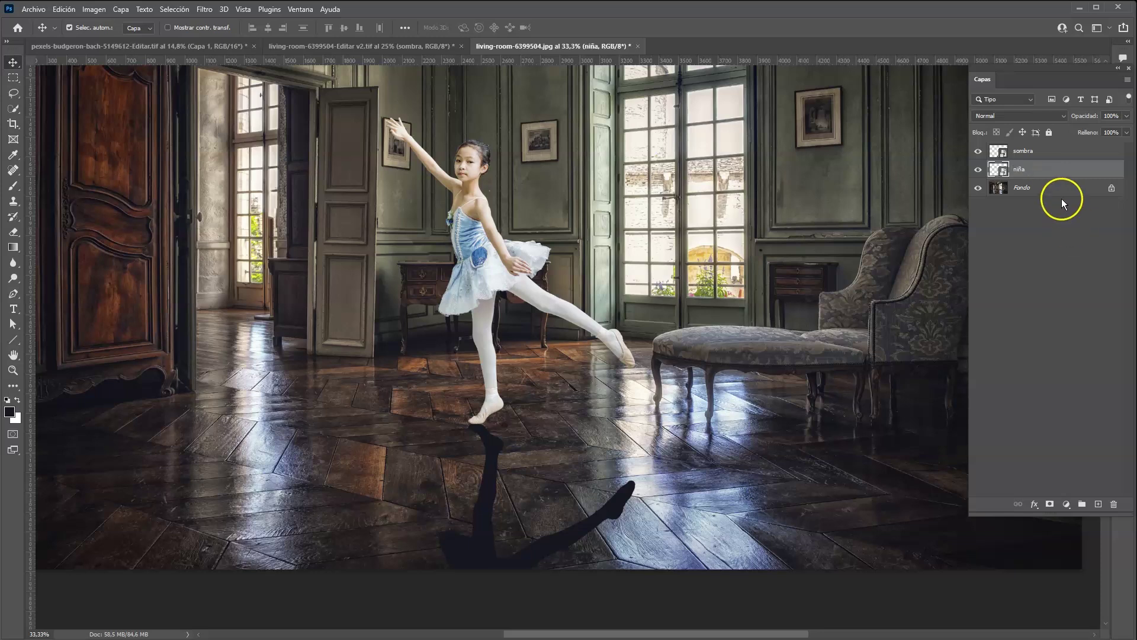
Distort the sombra layer by pulling its lower corners leftward and up, so the shadow slants across the floor from the dancer's foot
click(1053, 151)
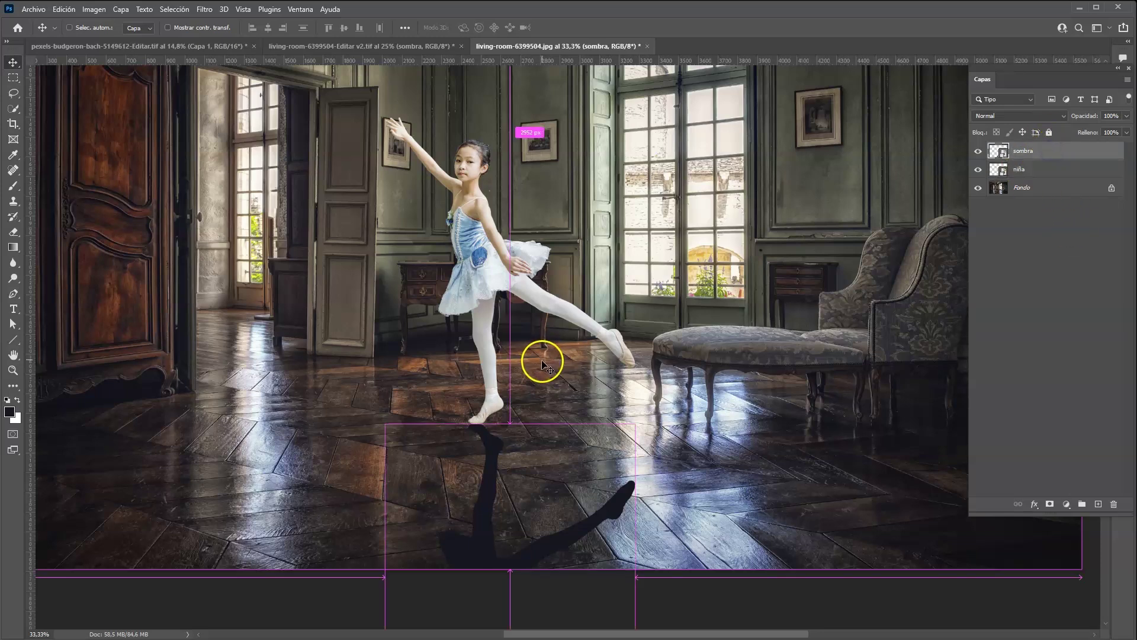
key(ctrl+t)
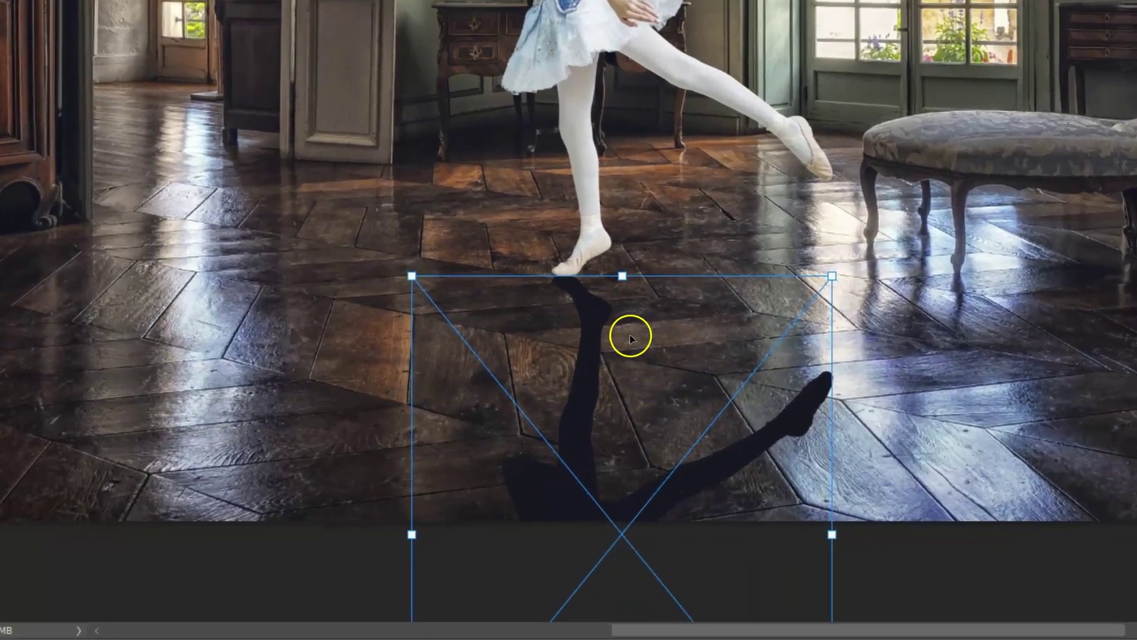
right_click(633, 330)
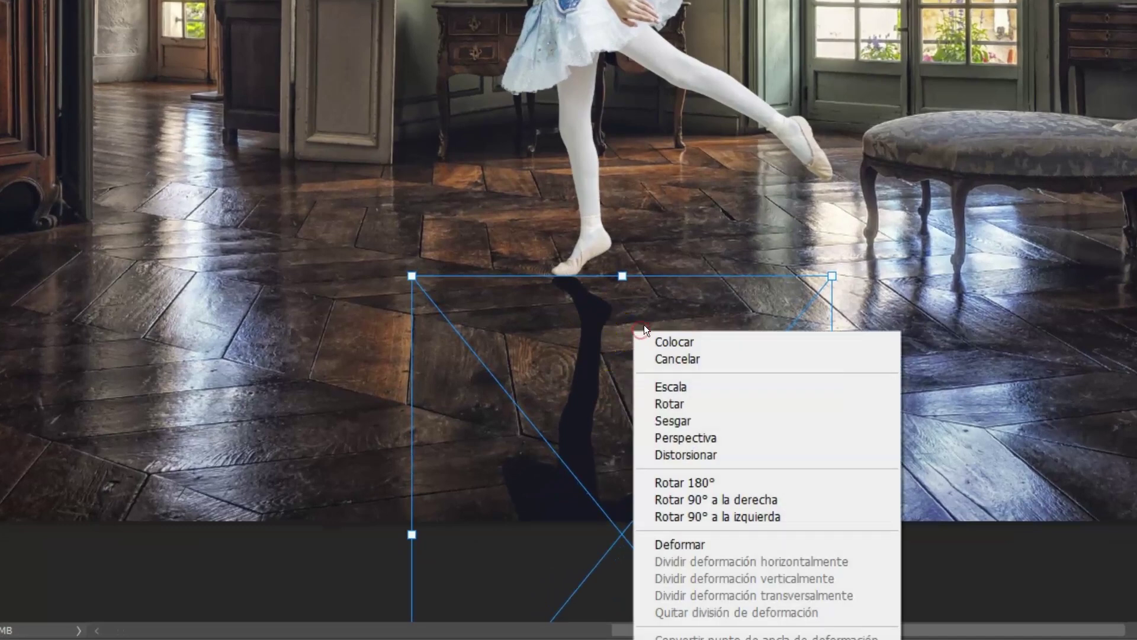
click(741, 453)
drag(1003, 468, 1014, 187)
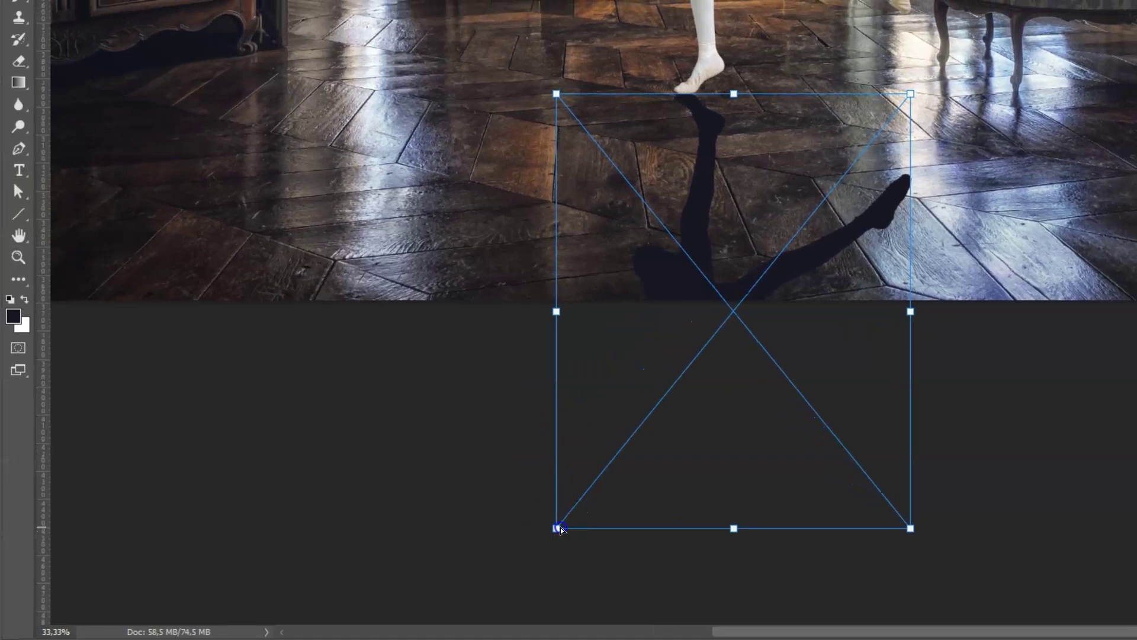
drag(560, 528, 365, 437)
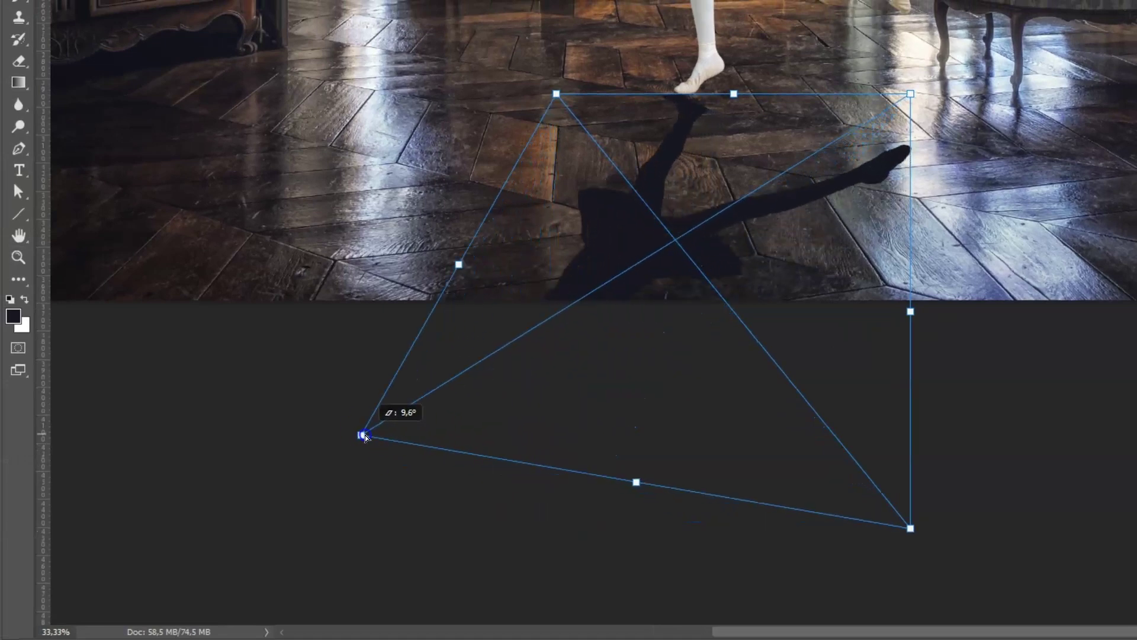
drag(910, 528, 806, 509)
drag(361, 436, 345, 395)
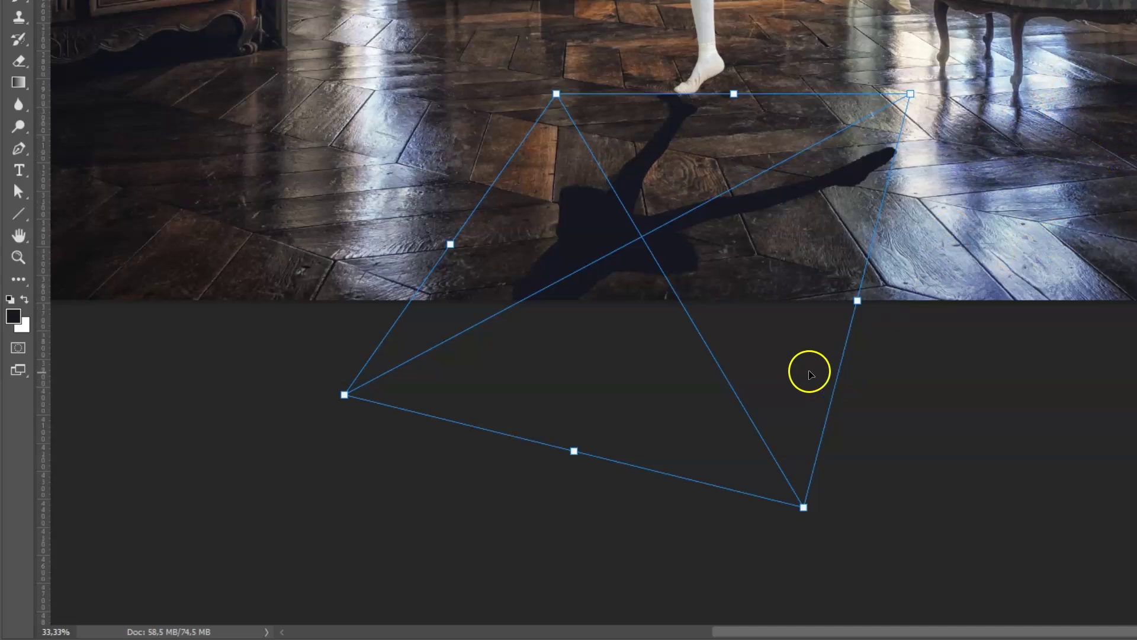
drag(681, 150, 698, 148)
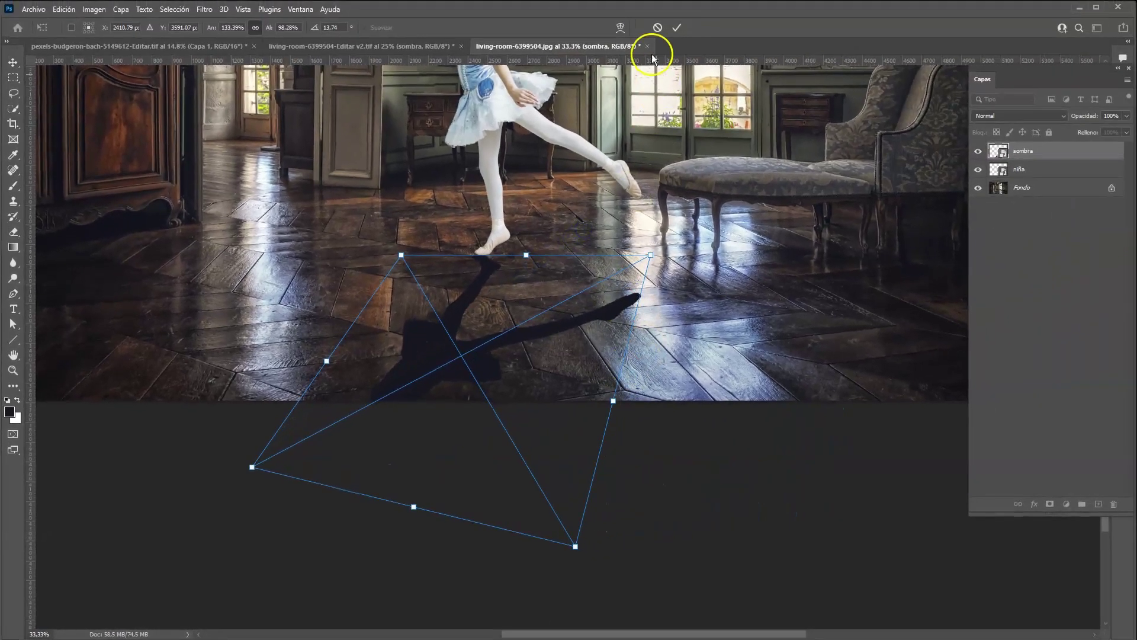
click(676, 28)
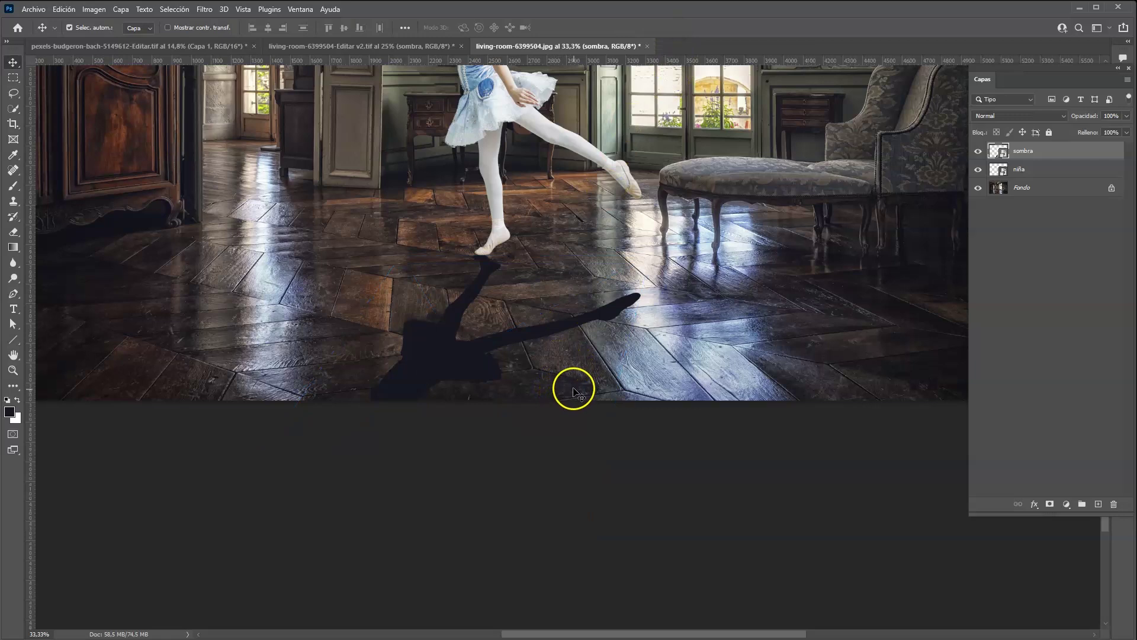
Set the sombra layer's blend mode to Luz suave so the floor texture shows through the shadow
key(ctrl+plus)
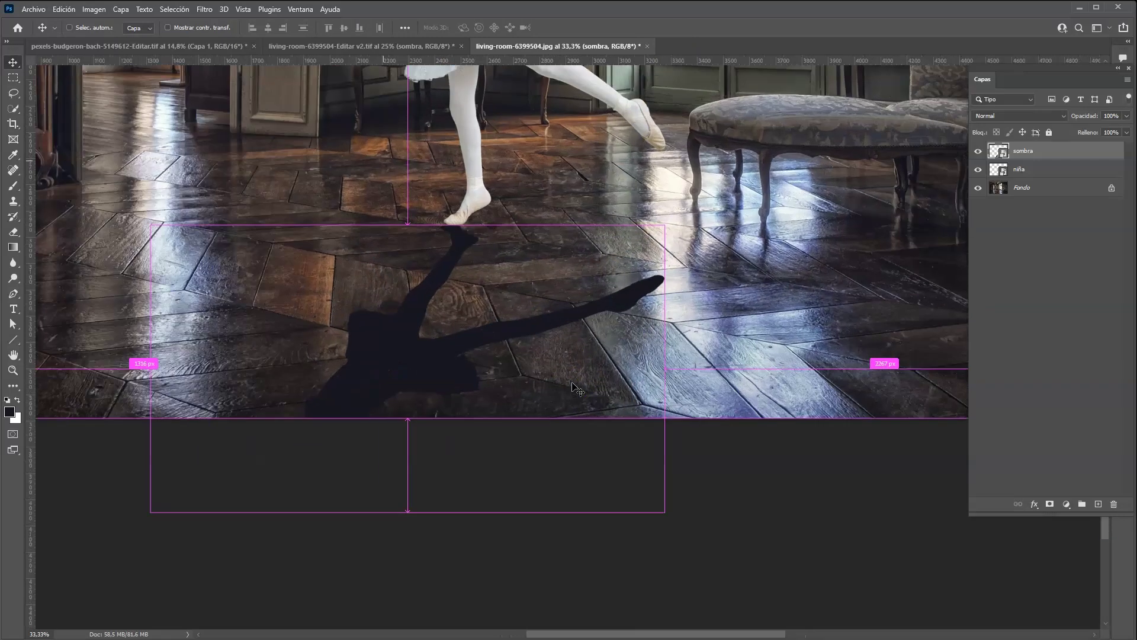
drag(530, 310, 616, 411)
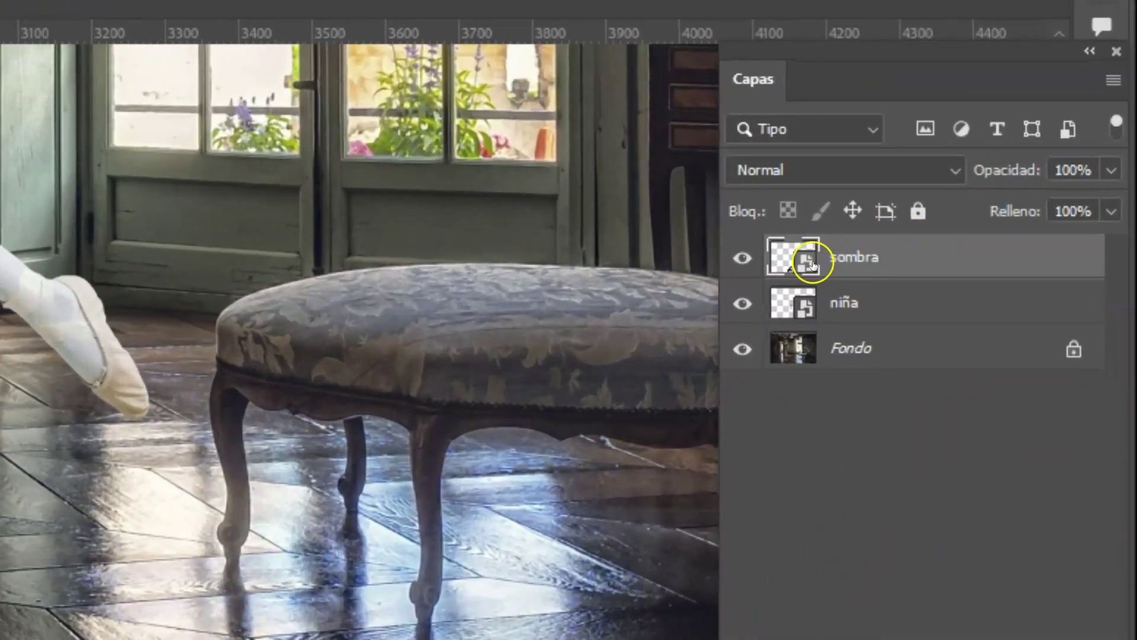
right_click(902, 265)
click(937, 172)
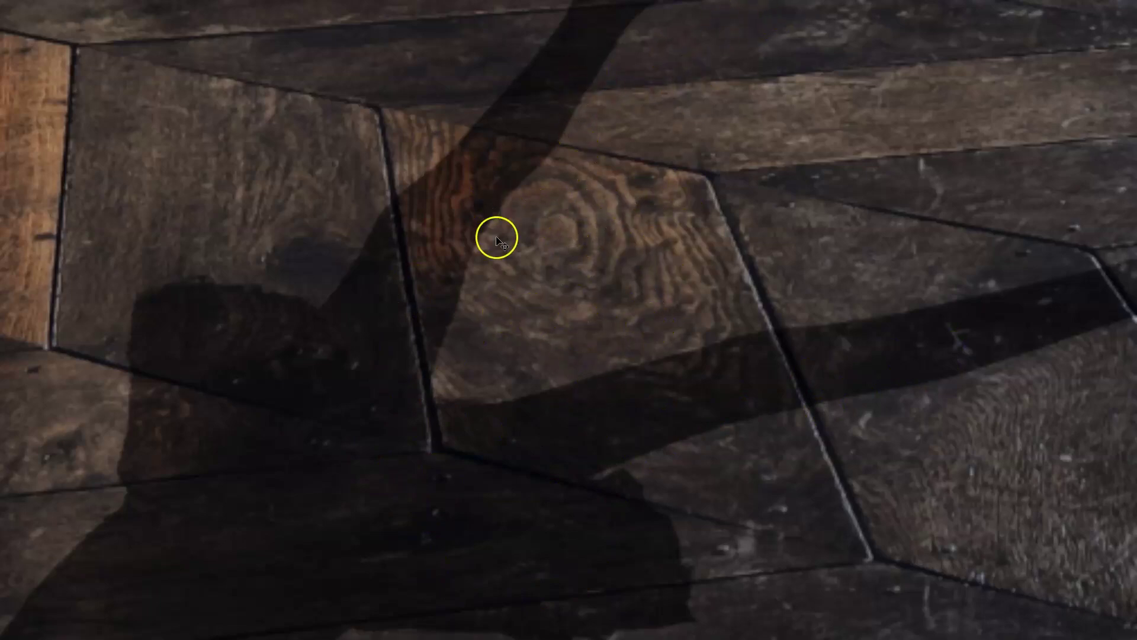
key(ctrl+0)
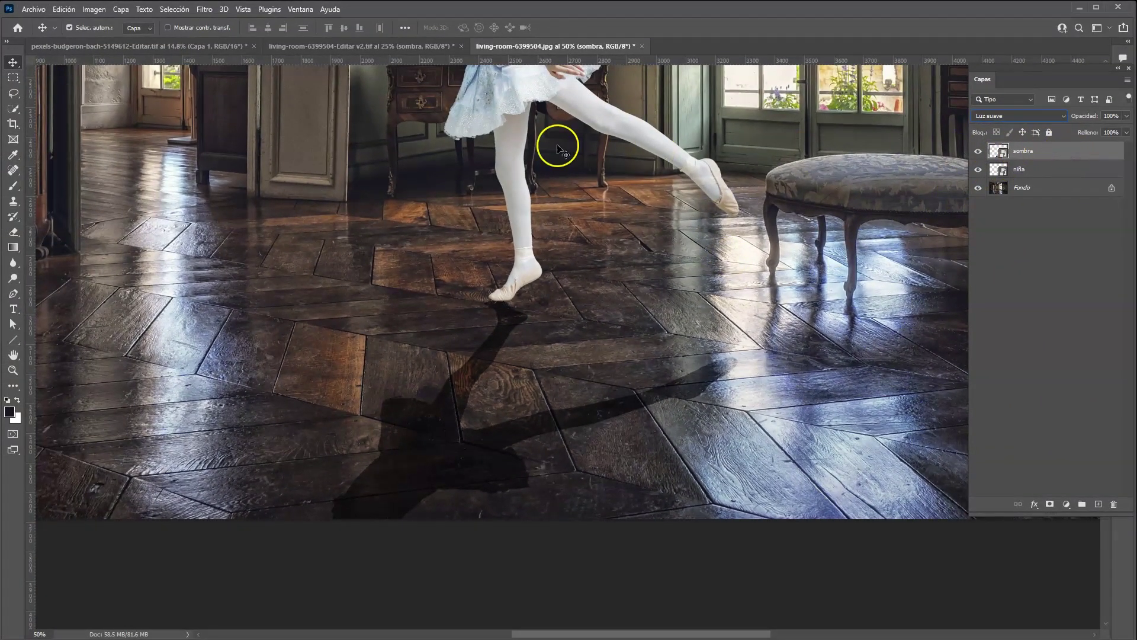
Apply a Gaussian blur with a radius of 9.2 pixels to the sombra layer
click(204, 9)
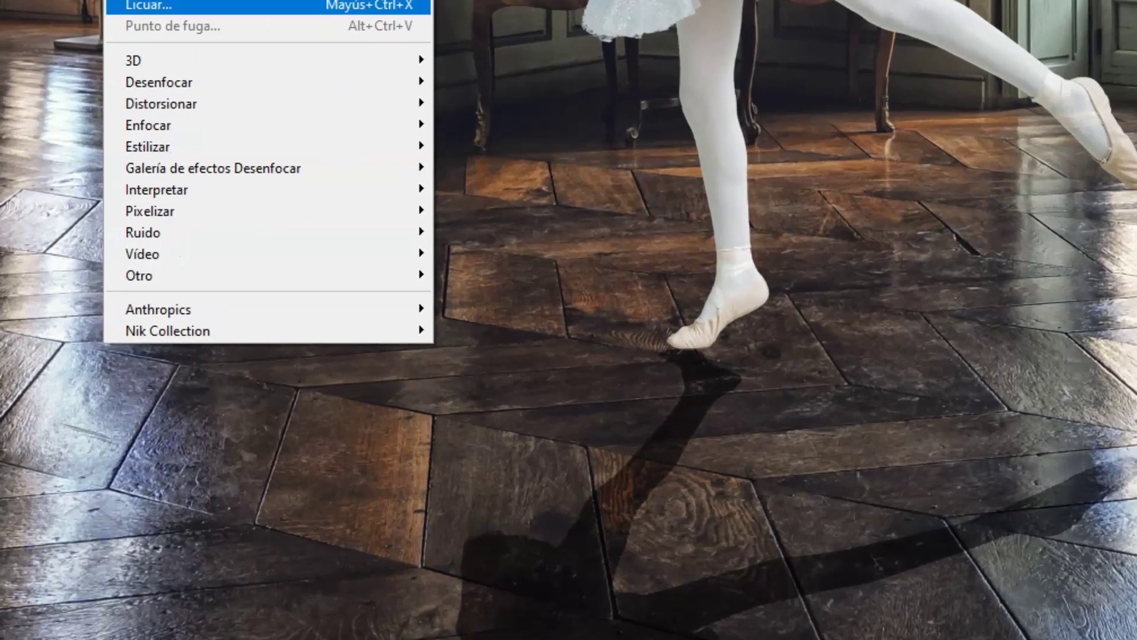
mouse_move(193, 126)
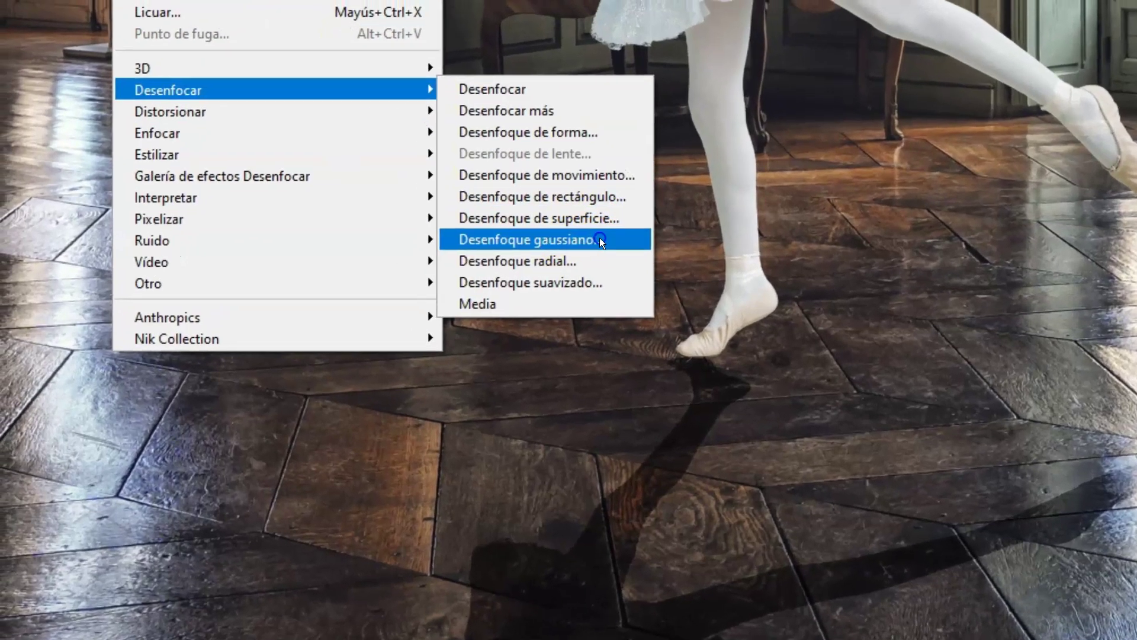
click(584, 231)
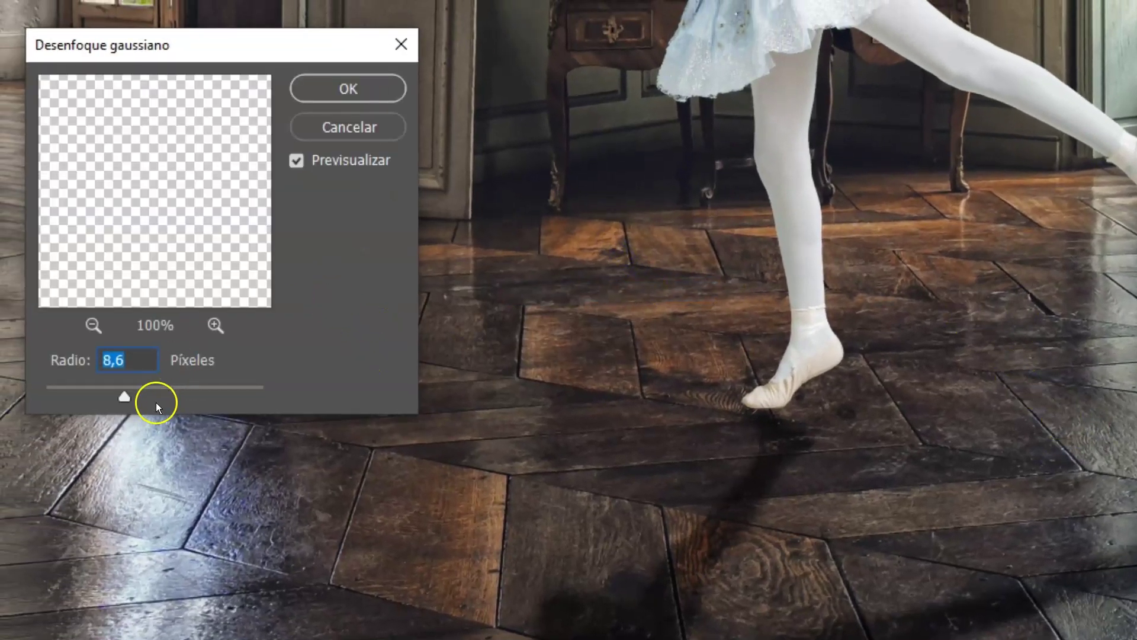
click(669, 542)
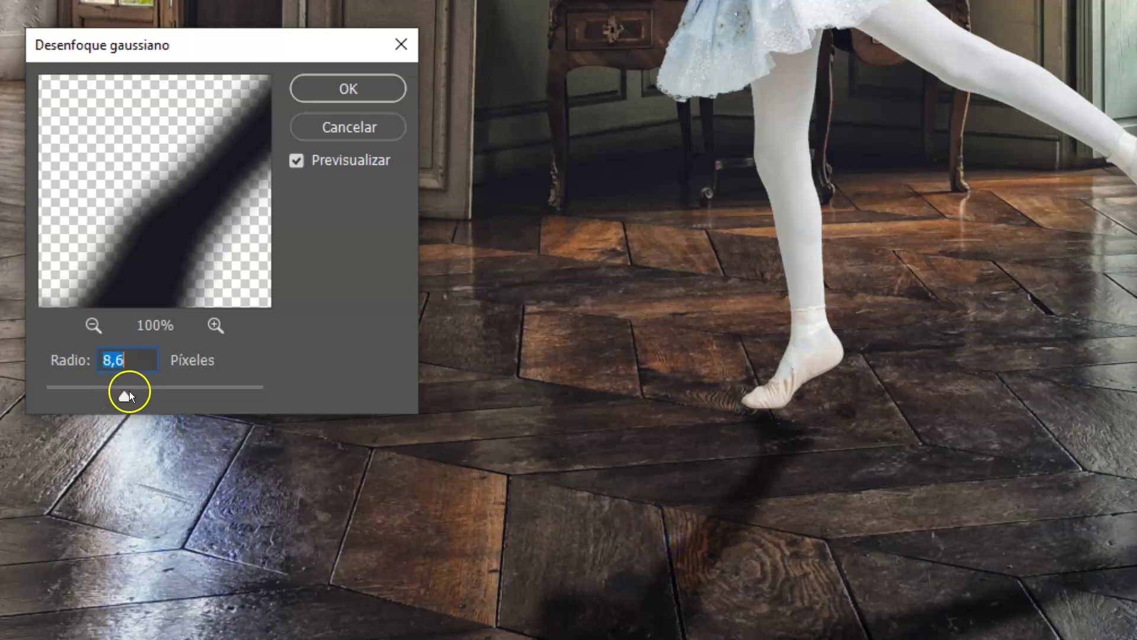
drag(130, 396, 127, 397)
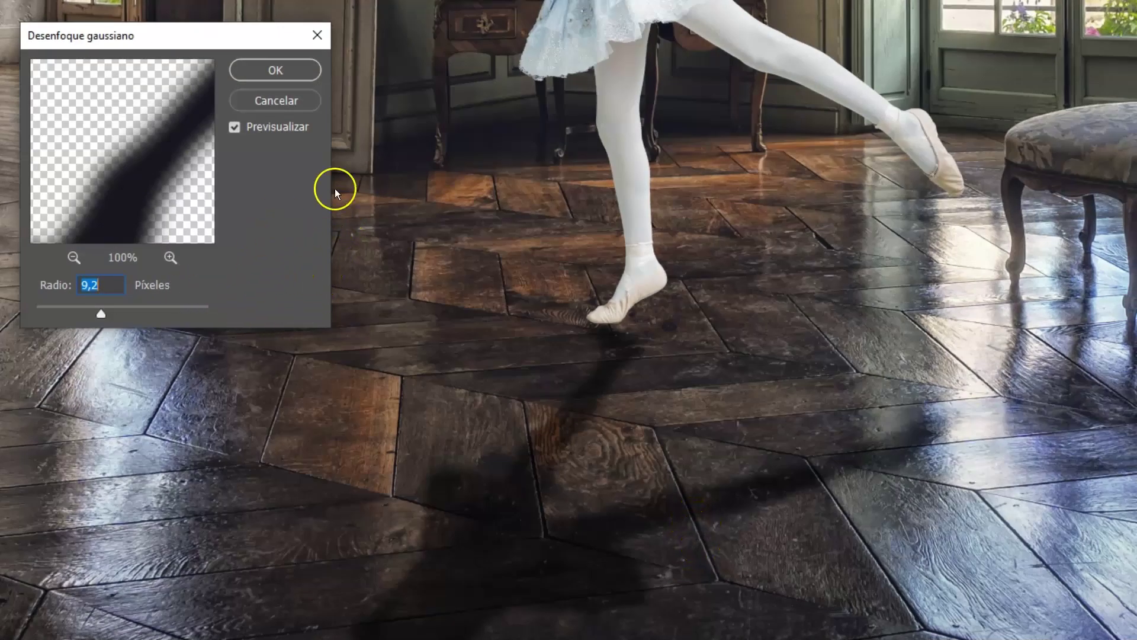
click(292, 70)
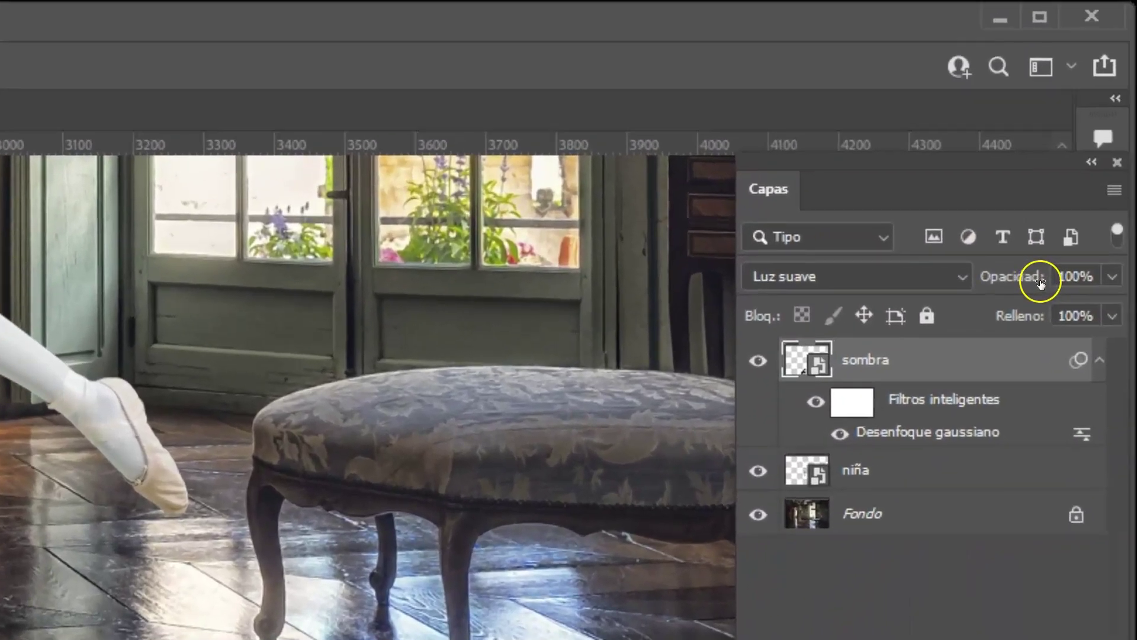
Set the sombra layer's opacity to 75% and compare the whole composite with and without the shadow
drag(1136, 83, 1125, 86)
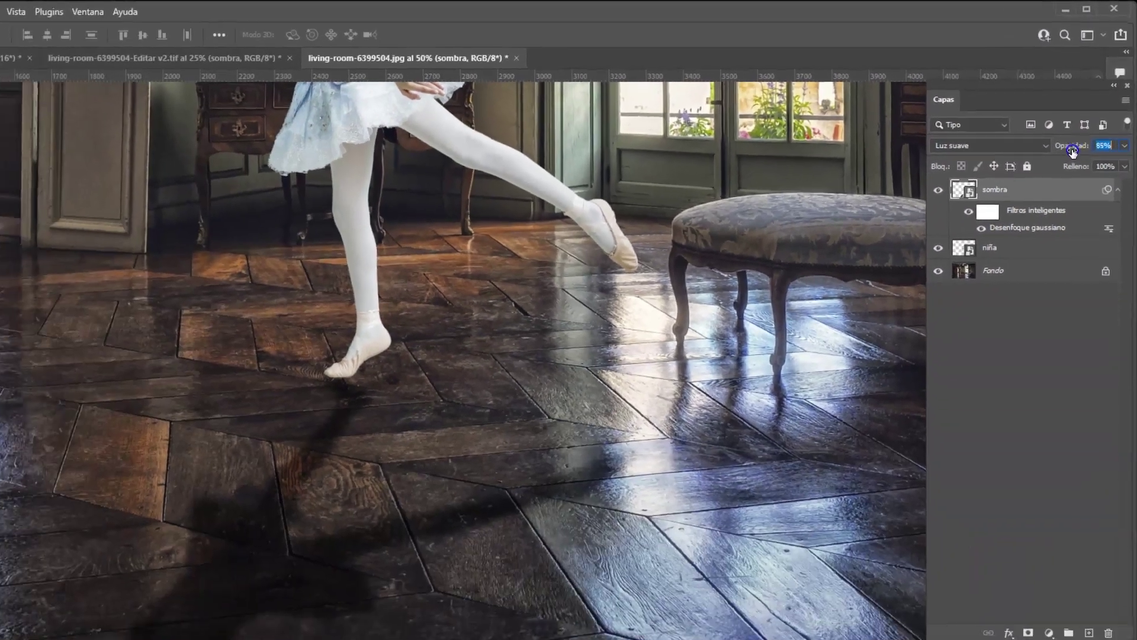
drag(1073, 152, 1066, 154)
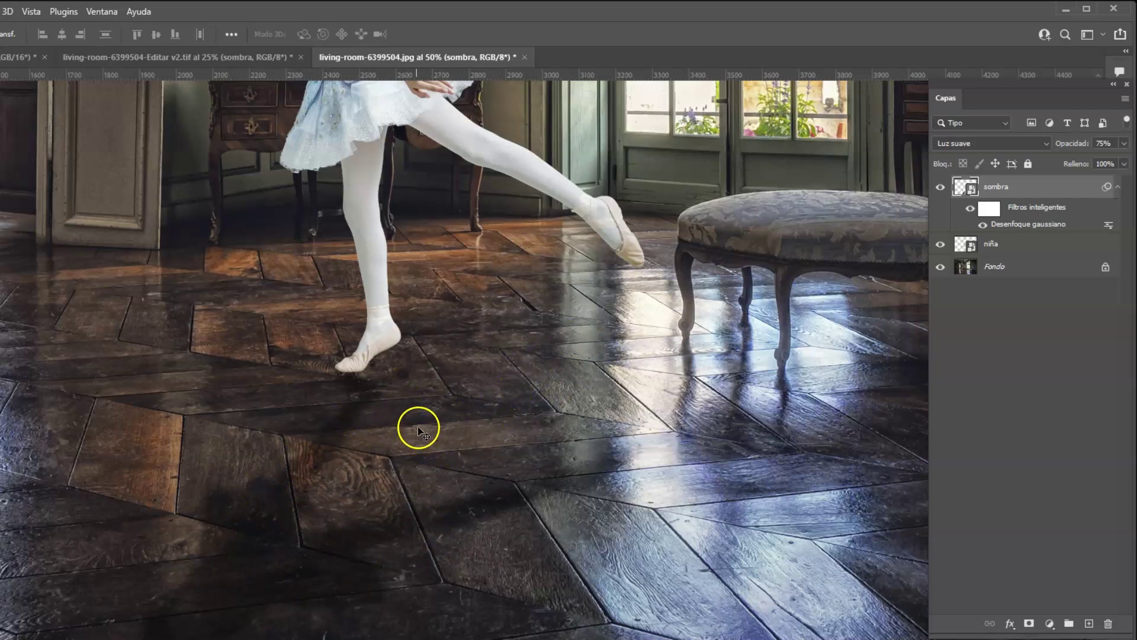
scroll(463, 409, down, 4)
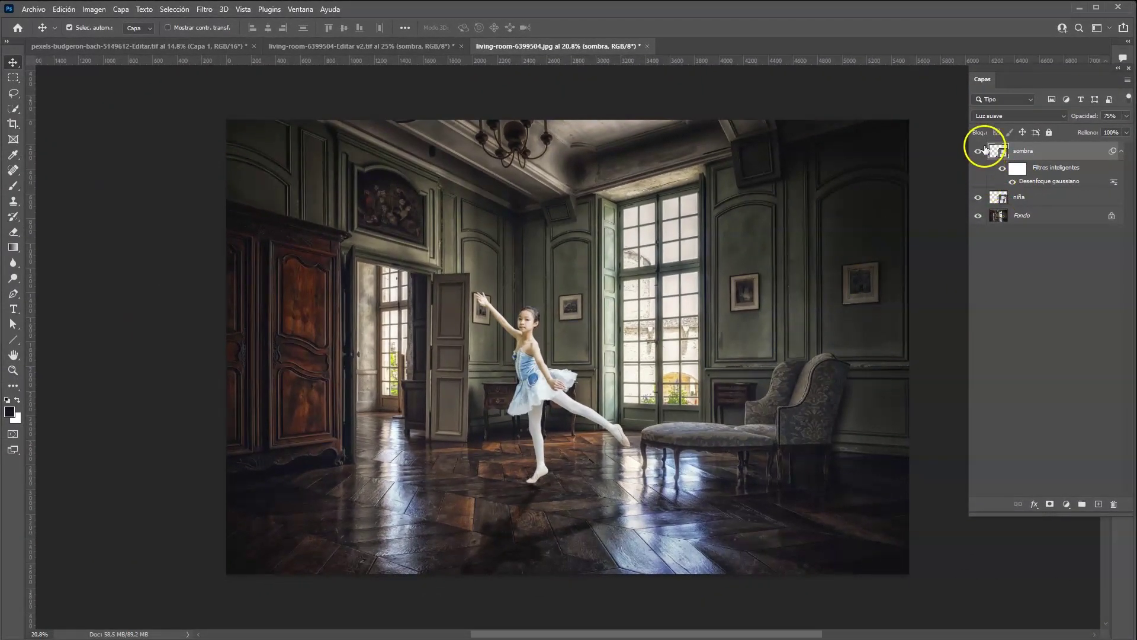
click(979, 153)
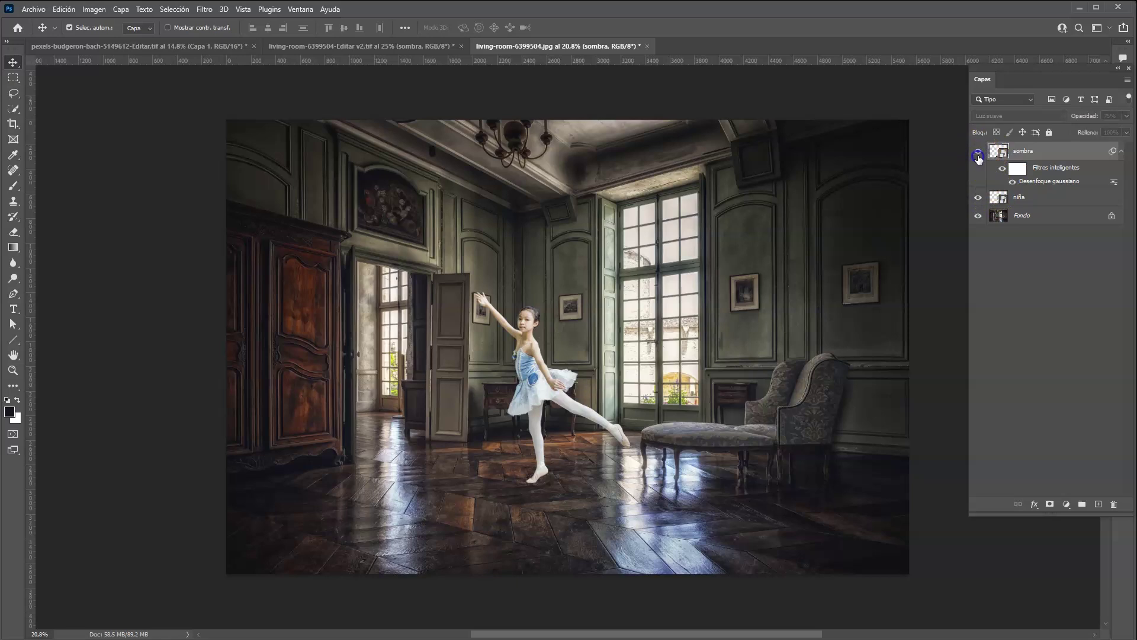
click(979, 155)
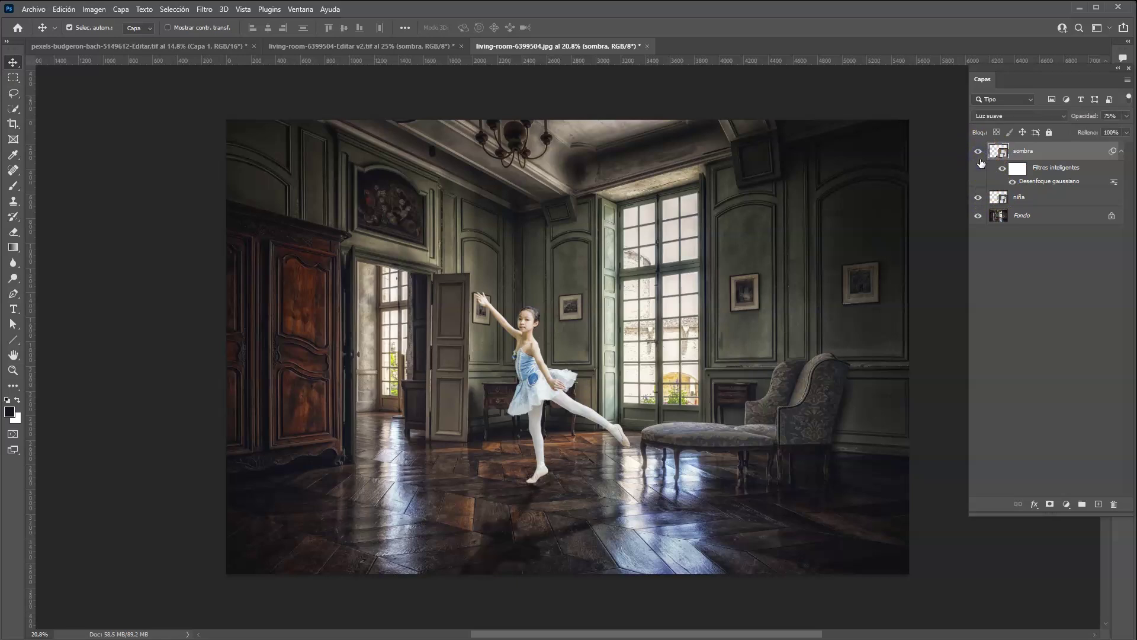
click(979, 155)
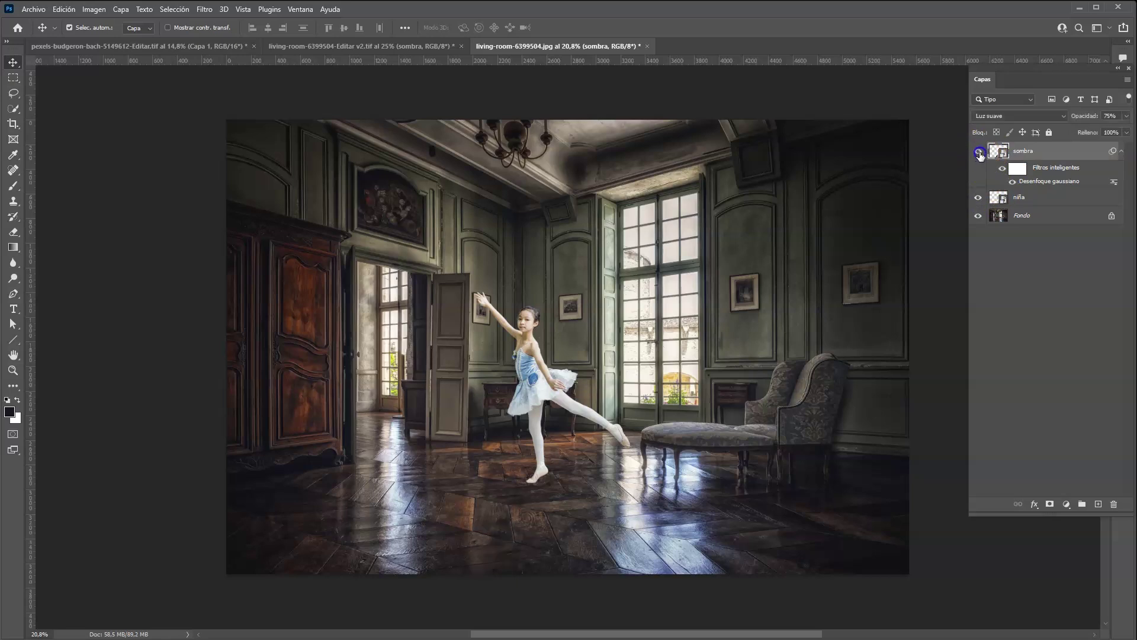
click(979, 154)
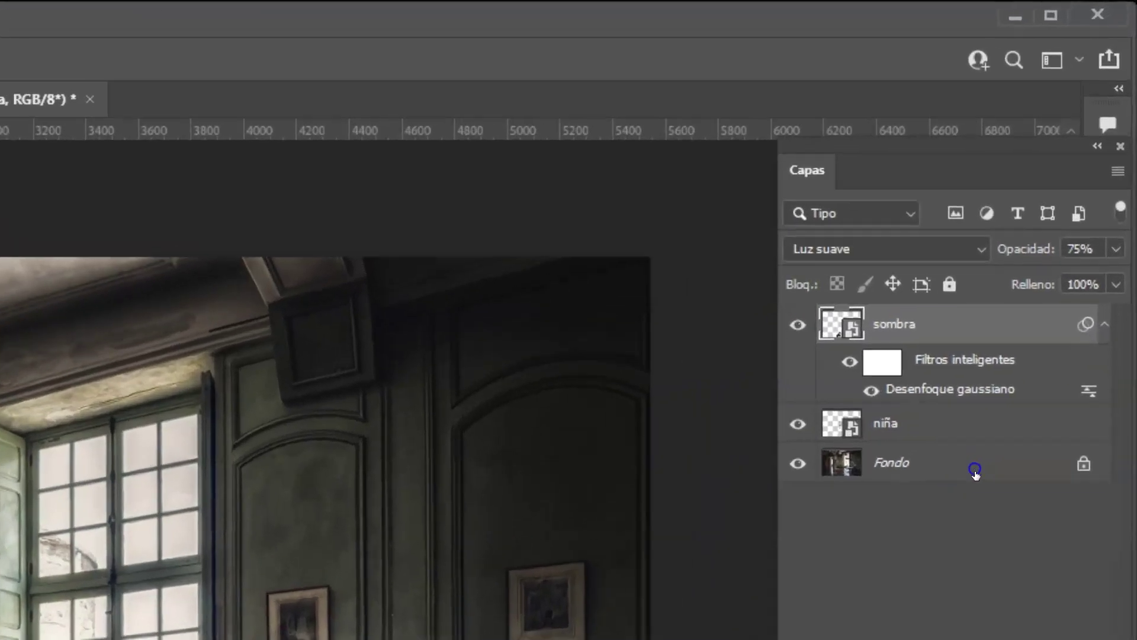
Duplicate the Fondo layer and reduce the copy to one flat colour with the Average blur filter
click(1060, 217)
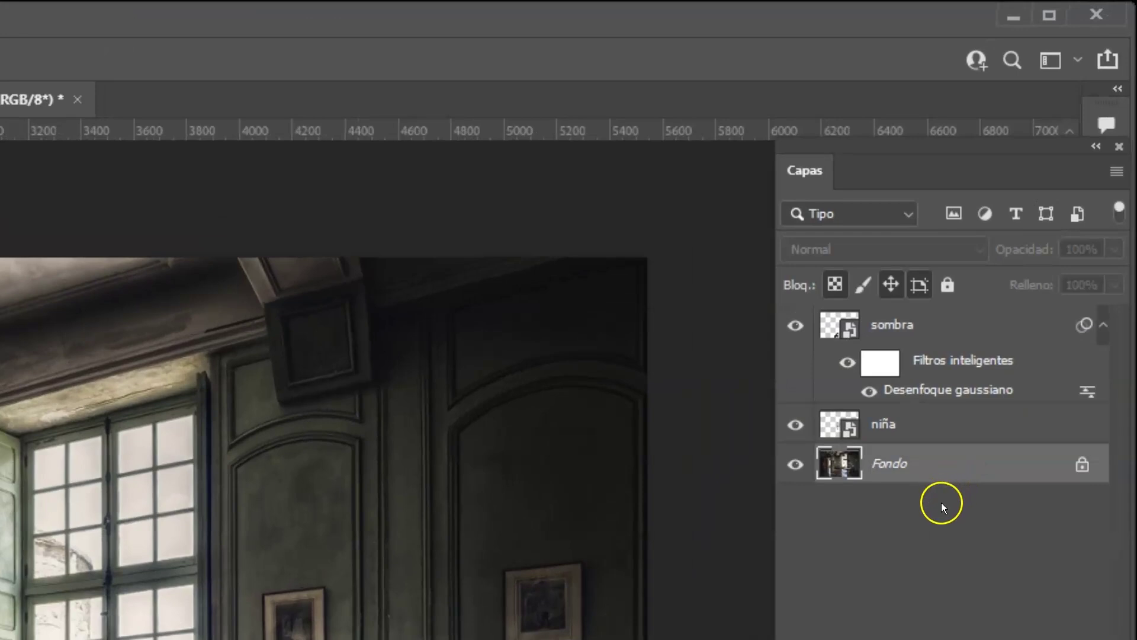
key(ctrl+j)
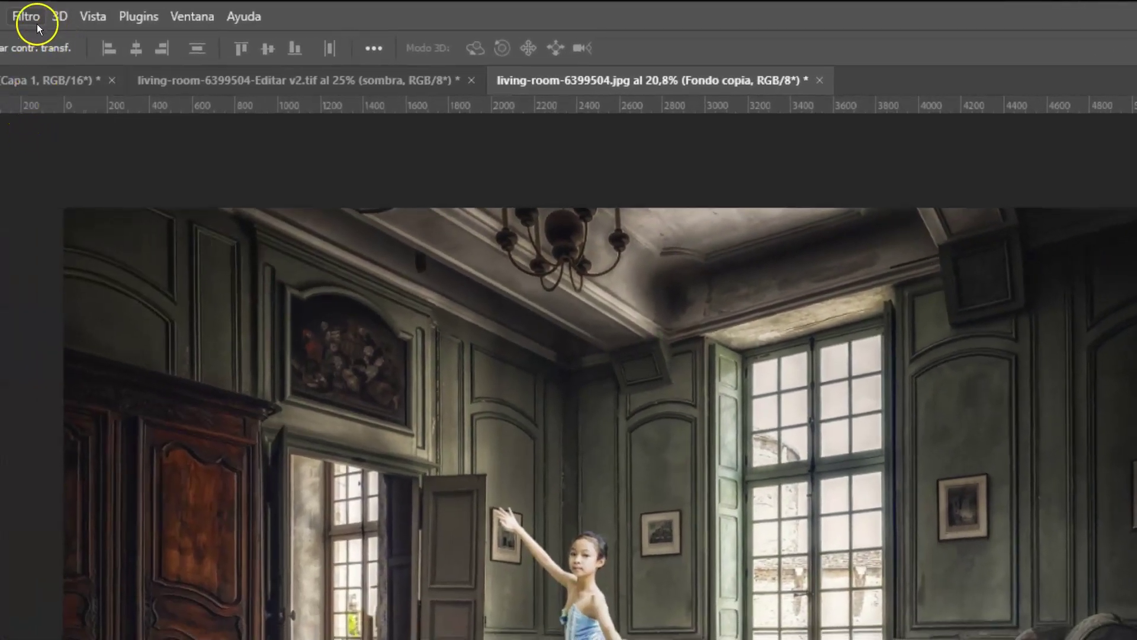
click(27, 22)
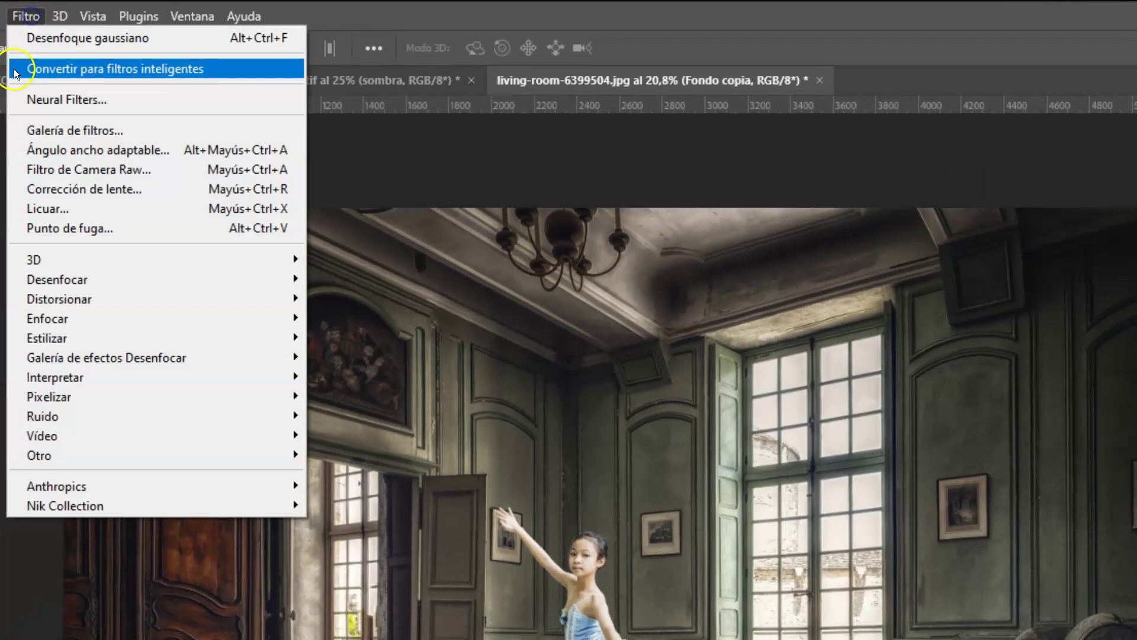
mouse_move(287, 279)
click(334, 474)
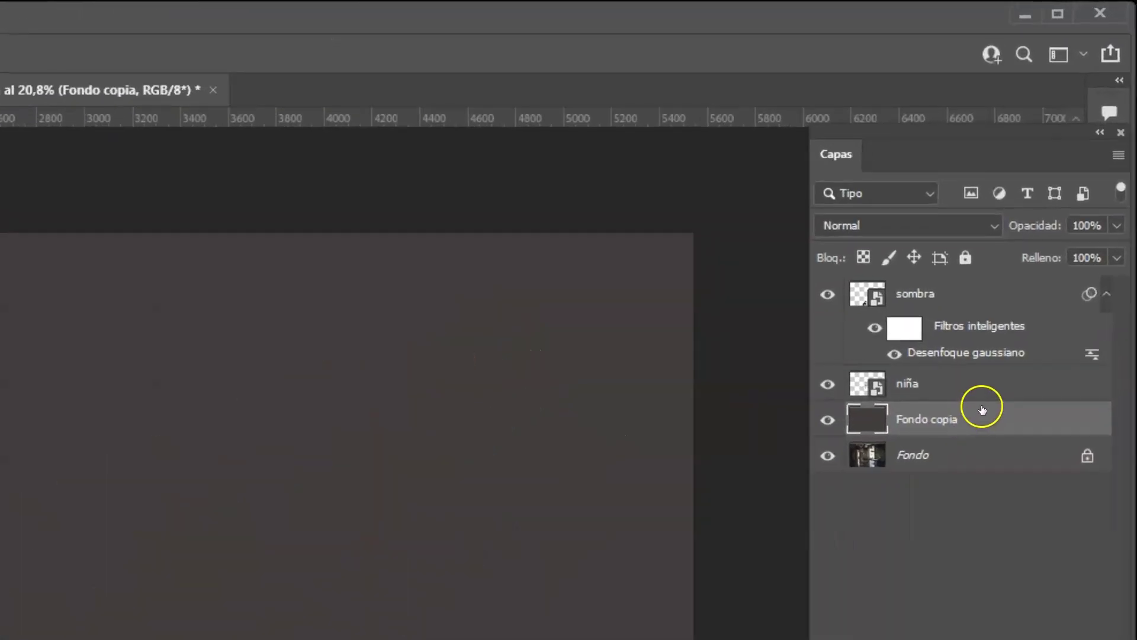
Move Fondo copia directly above niña, clip it to the dancer and set its blend mode to Color
drag(992, 414, 1007, 369)
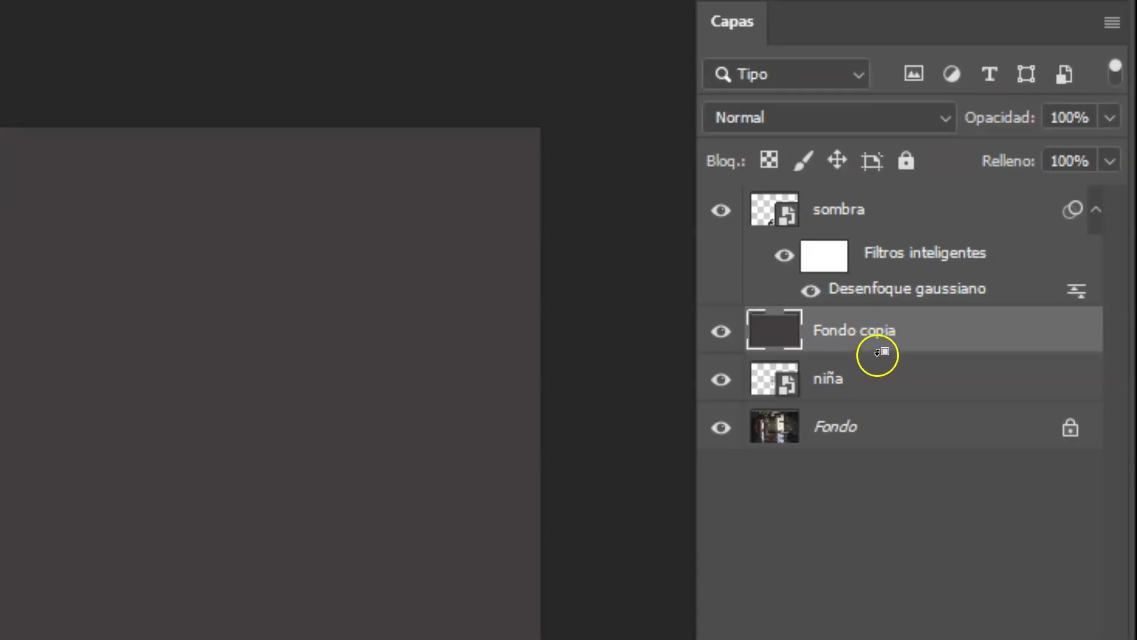
alt+click(878, 353)
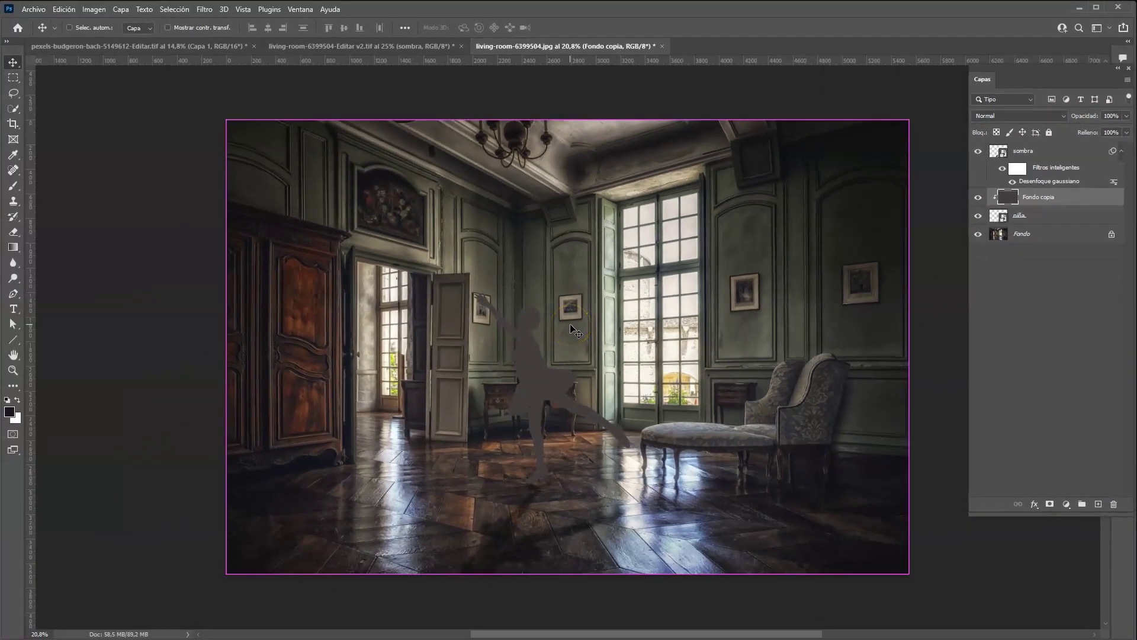
key(ctrl+1)
drag(697, 411, 817, 274)
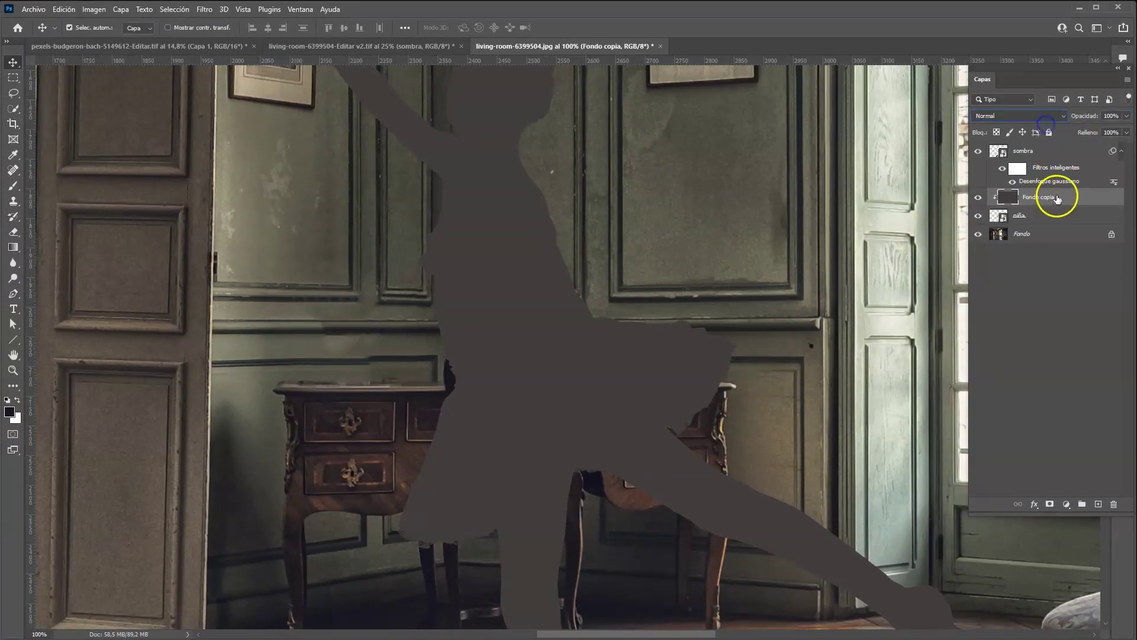
click(1064, 116)
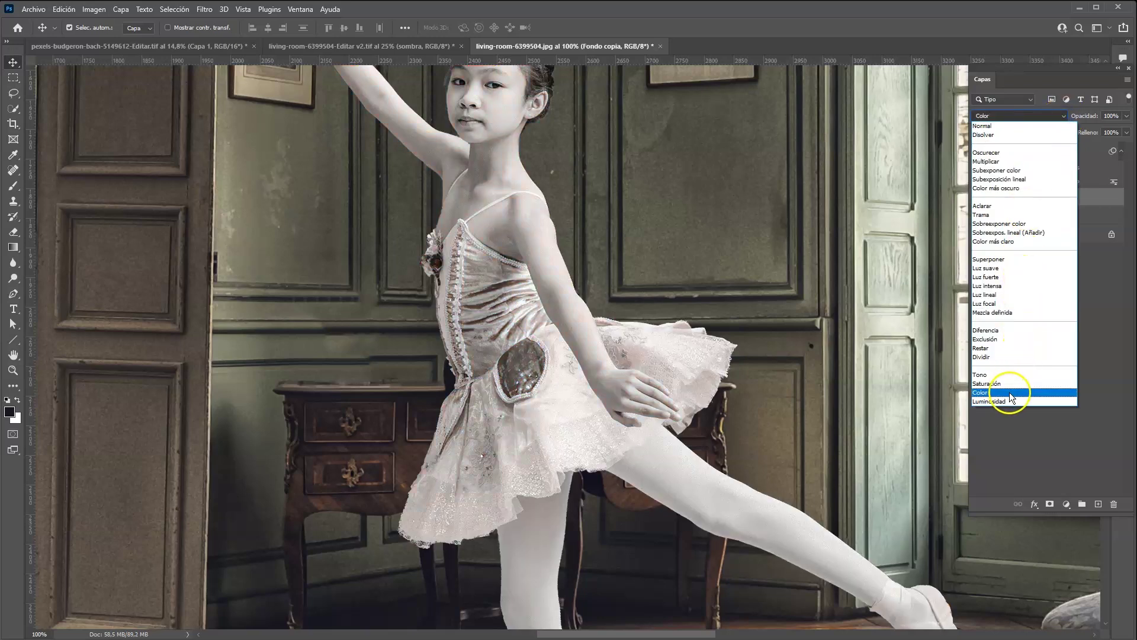
click(1010, 393)
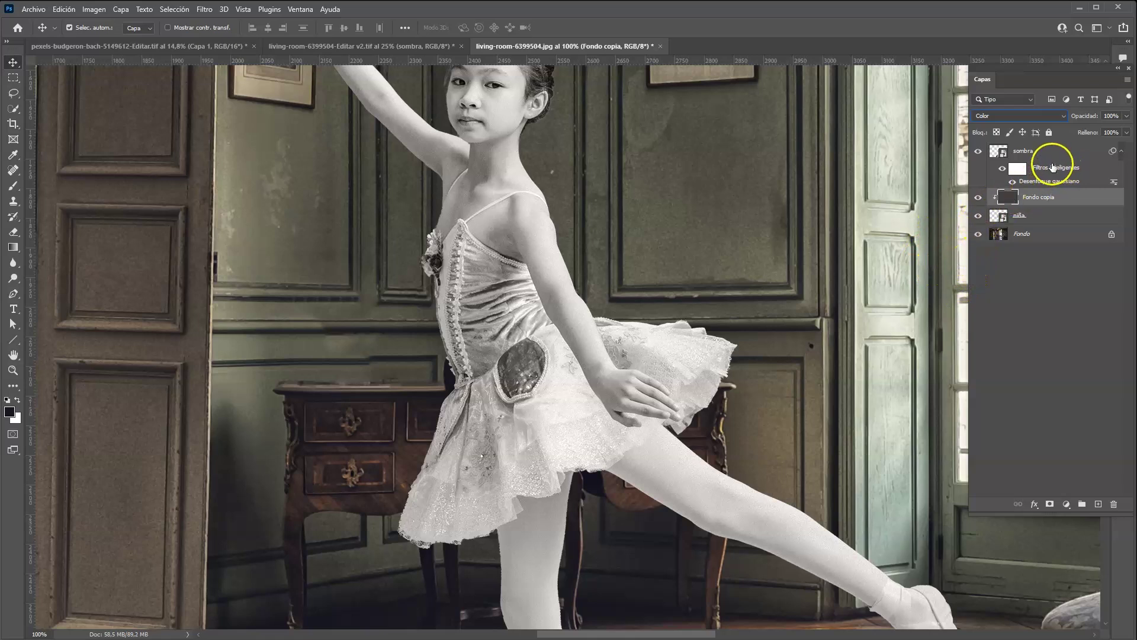
Lower the Fondo copia layer's opacity to 22% and compare the dancer with and without the colour tint
drag(1090, 120, 1049, 125)
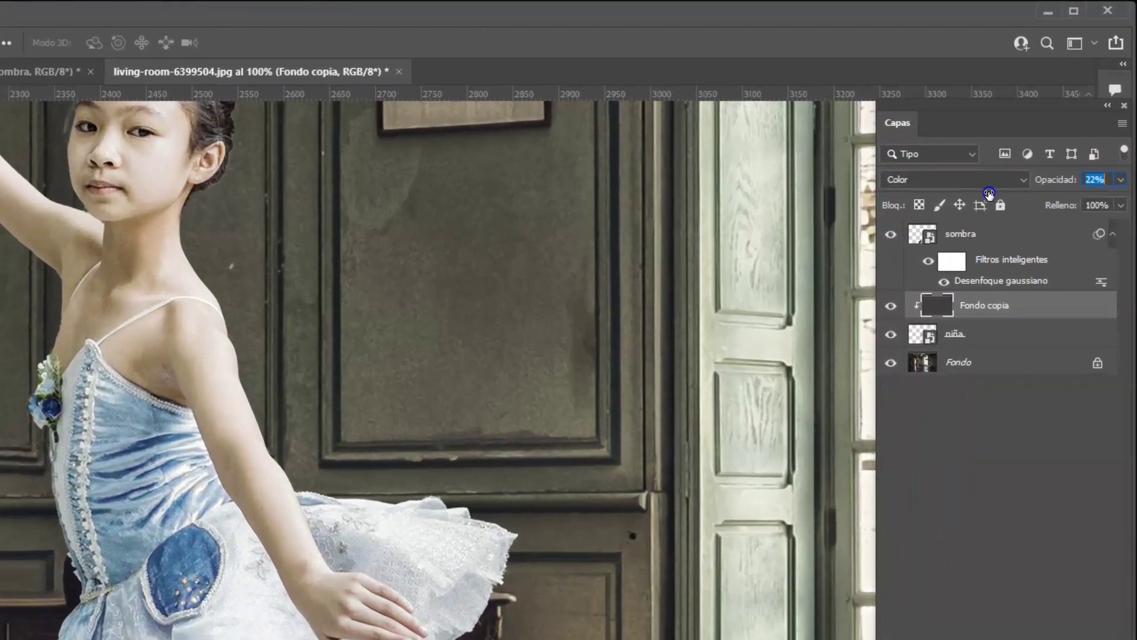
click(893, 306)
click(893, 307)
click(893, 307)
click(893, 307)
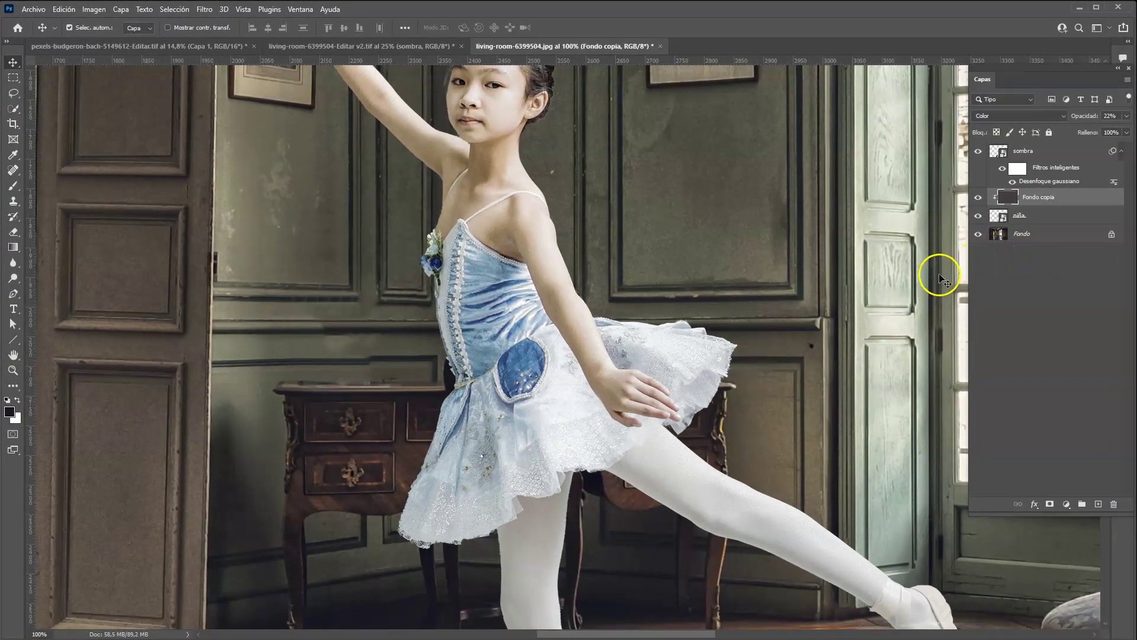
click(983, 255)
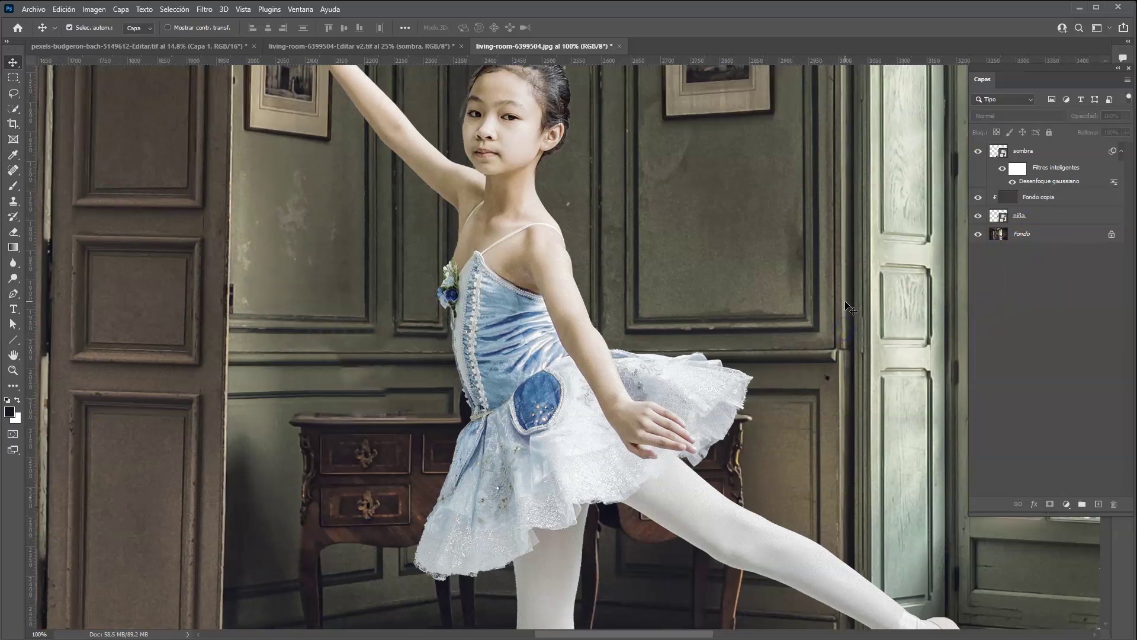
drag(785, 266, 808, 353)
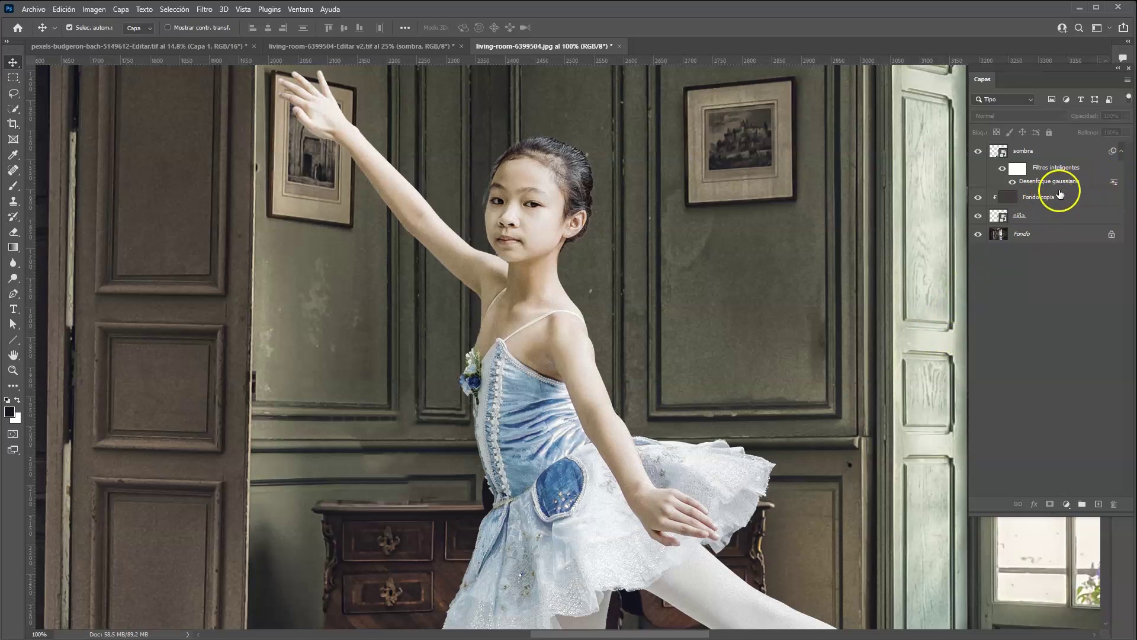
Add a Curves adjustment above Fondo copia and darken the midtones by pulling input 126 down to output 97
click(1087, 199)
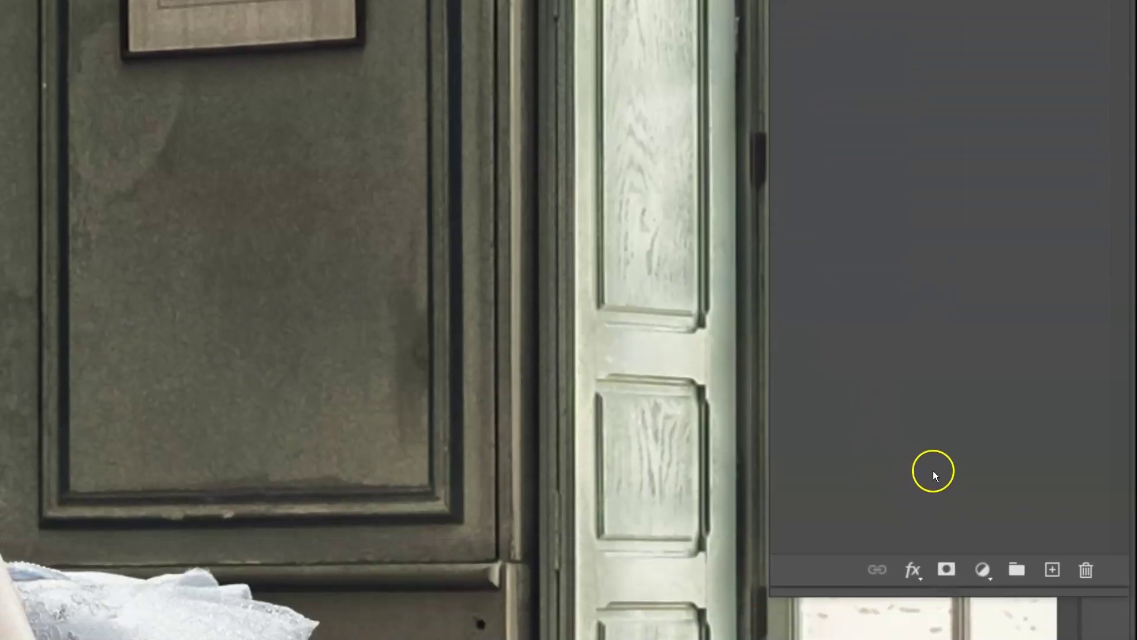
click(984, 547)
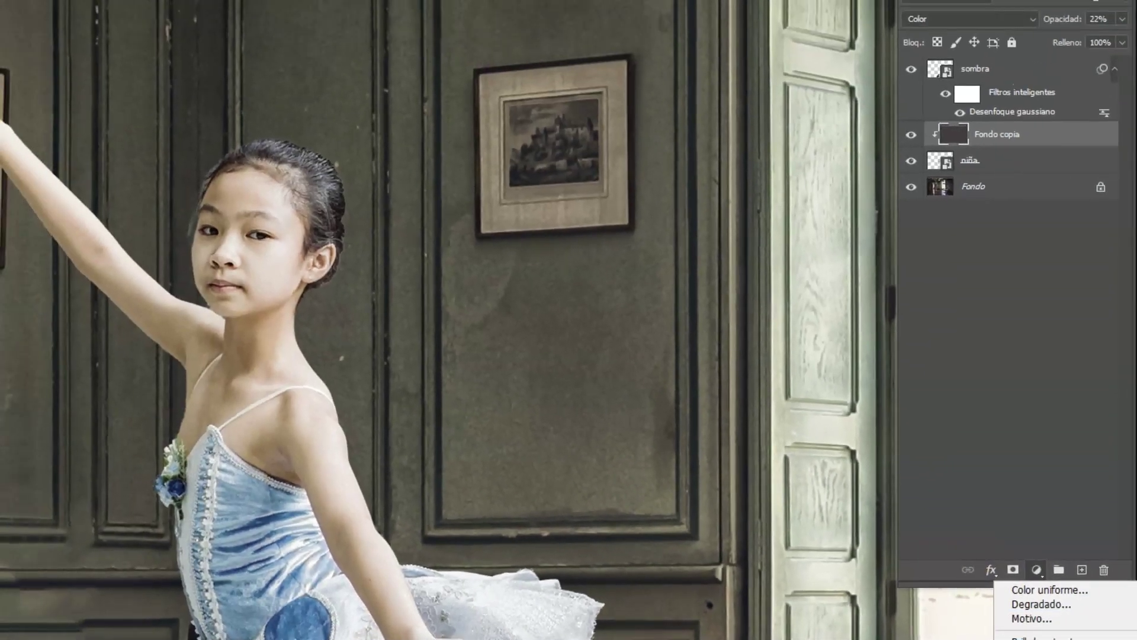
click(1031, 639)
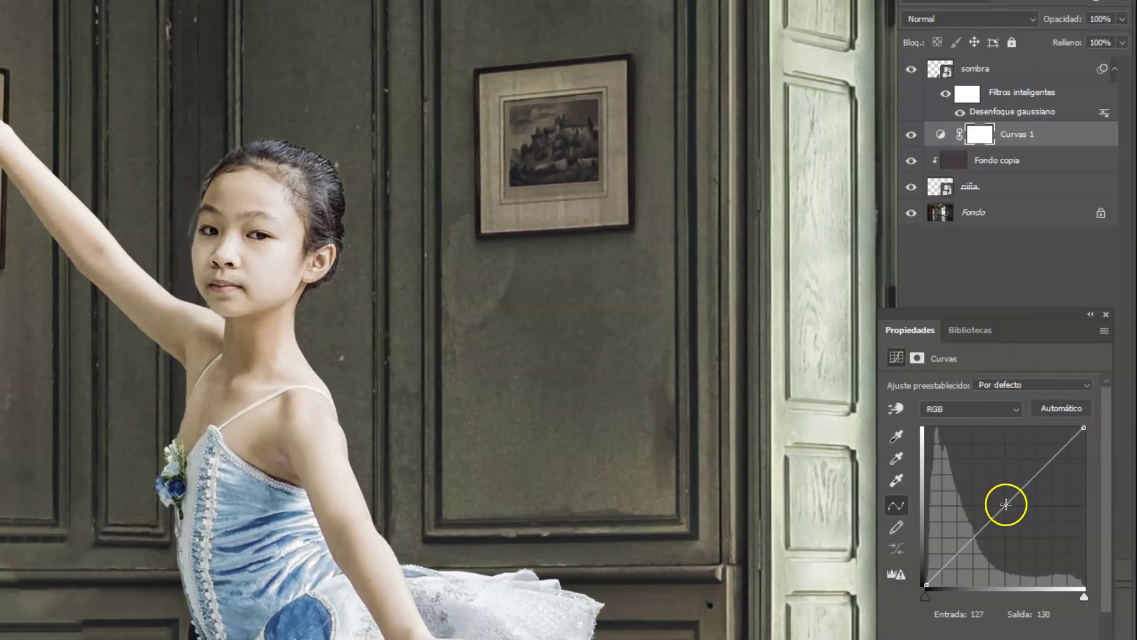
drag(1007, 502, 1002, 525)
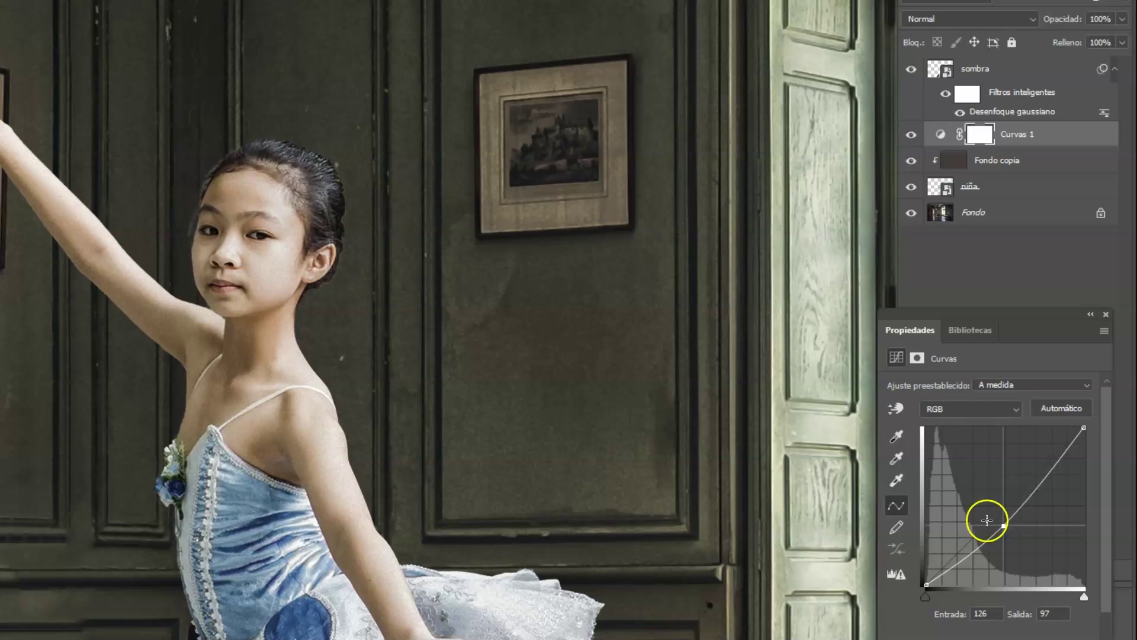
Clip the Curvas 1 adjustment to the dancer and invert its layer mask to black
scroll(741, 571, down, 5)
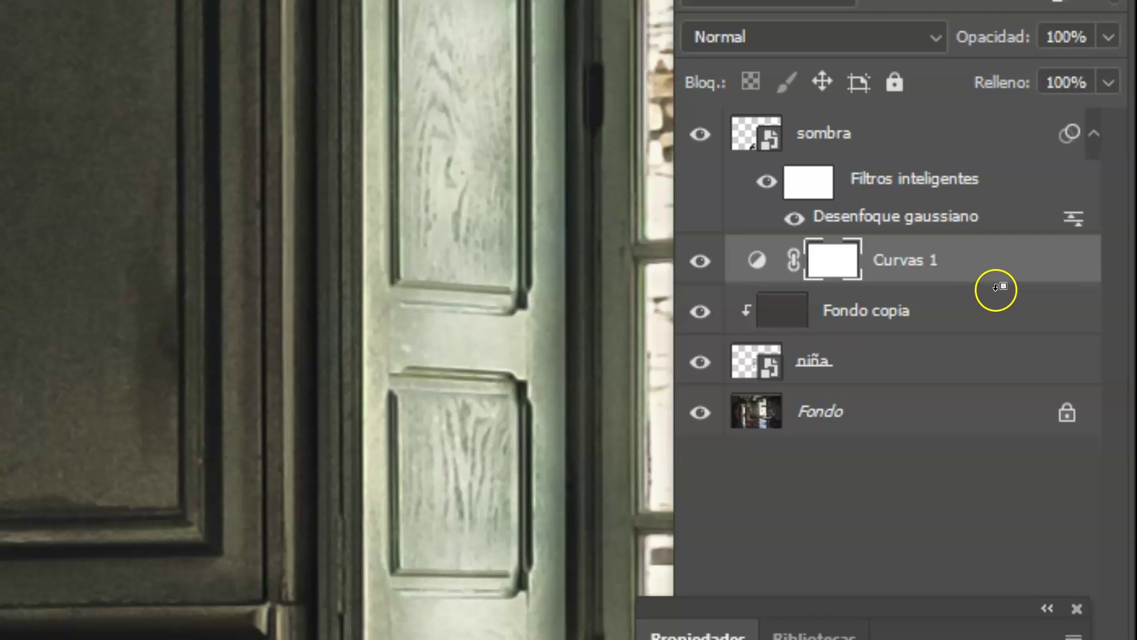
alt+click(1001, 288)
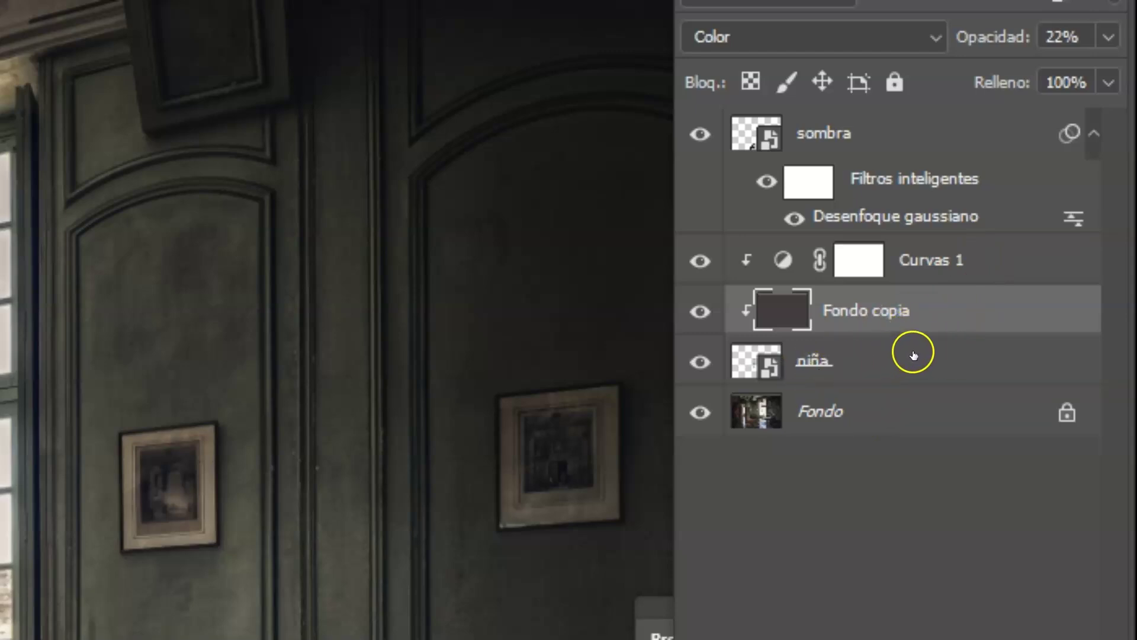
click(865, 270)
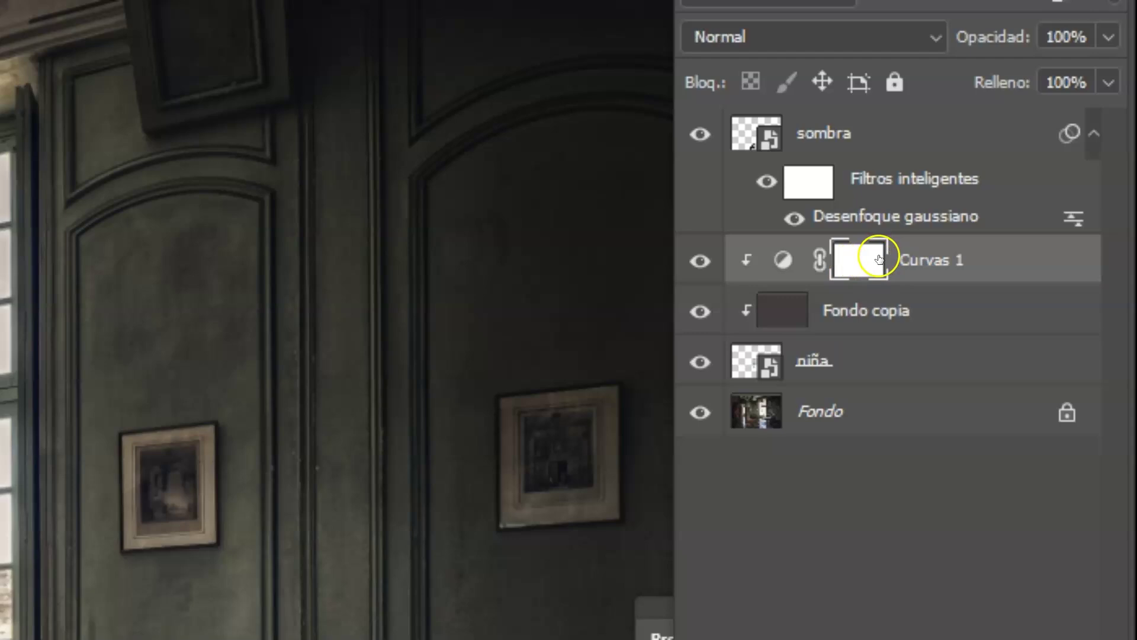
drag(891, 265, 845, 339)
key(ctrl+i)
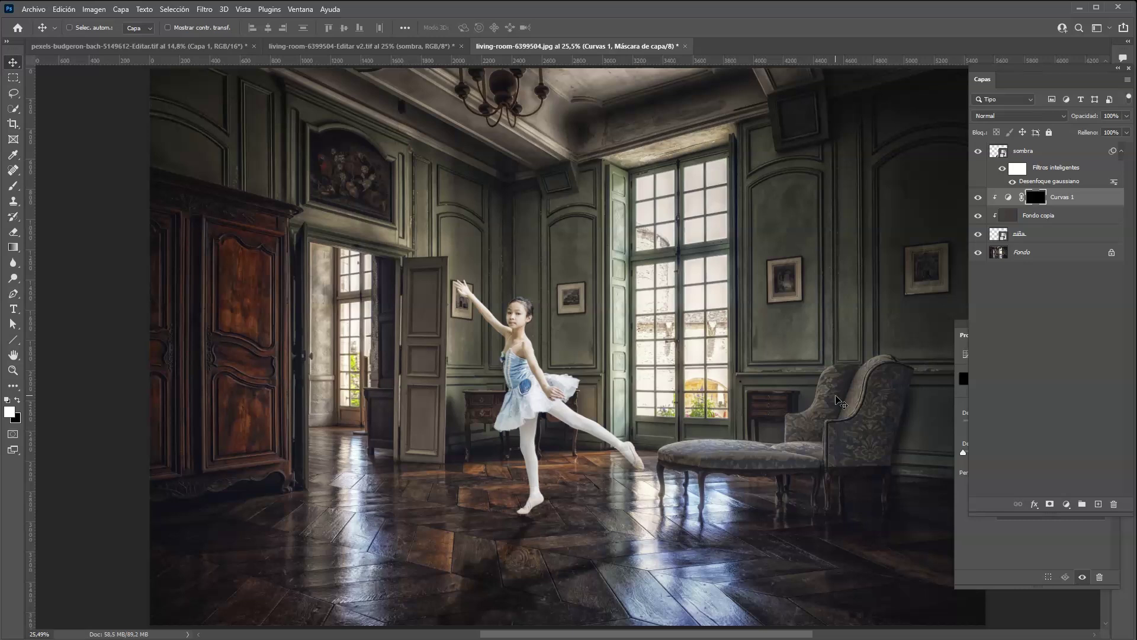
Set up a soft white brush with a 111 px diameter, 0% hardness and 20% opacity for the Curvas 1 mask
key(ctrl+plus)
key(ctrl+plus)
key(ctrl+plus)
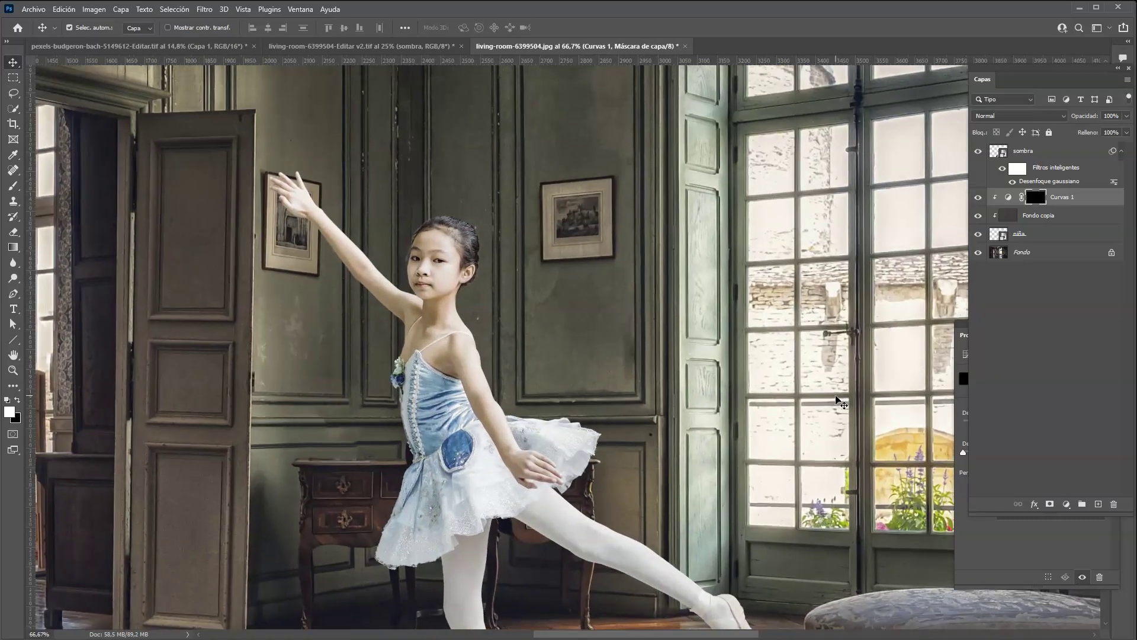
drag(650, 394, 692, 310)
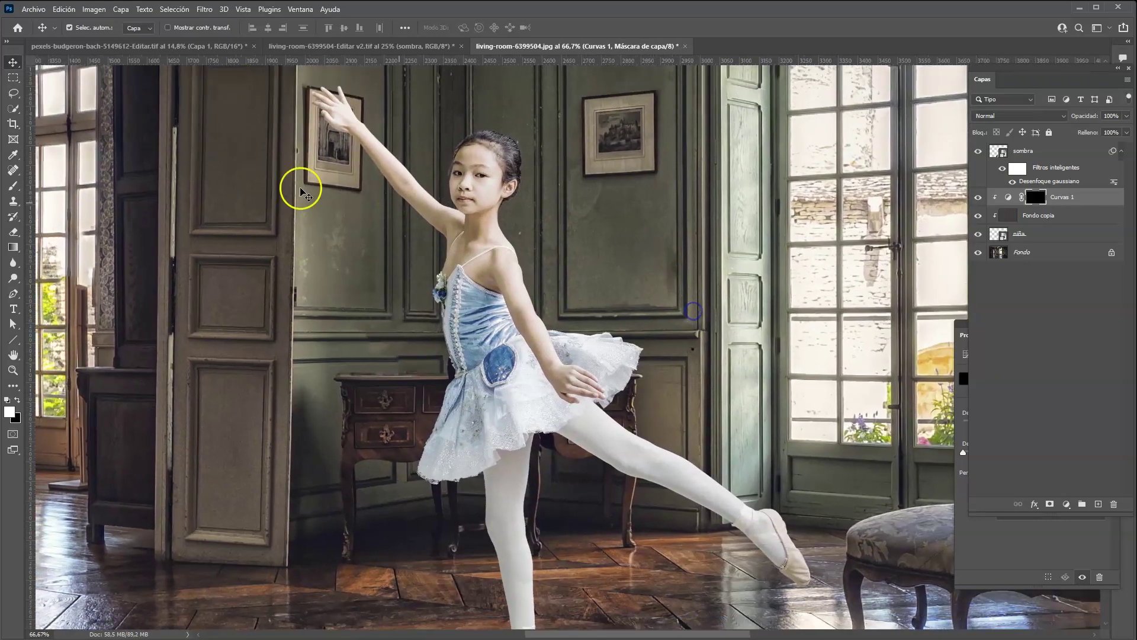
click(13, 185)
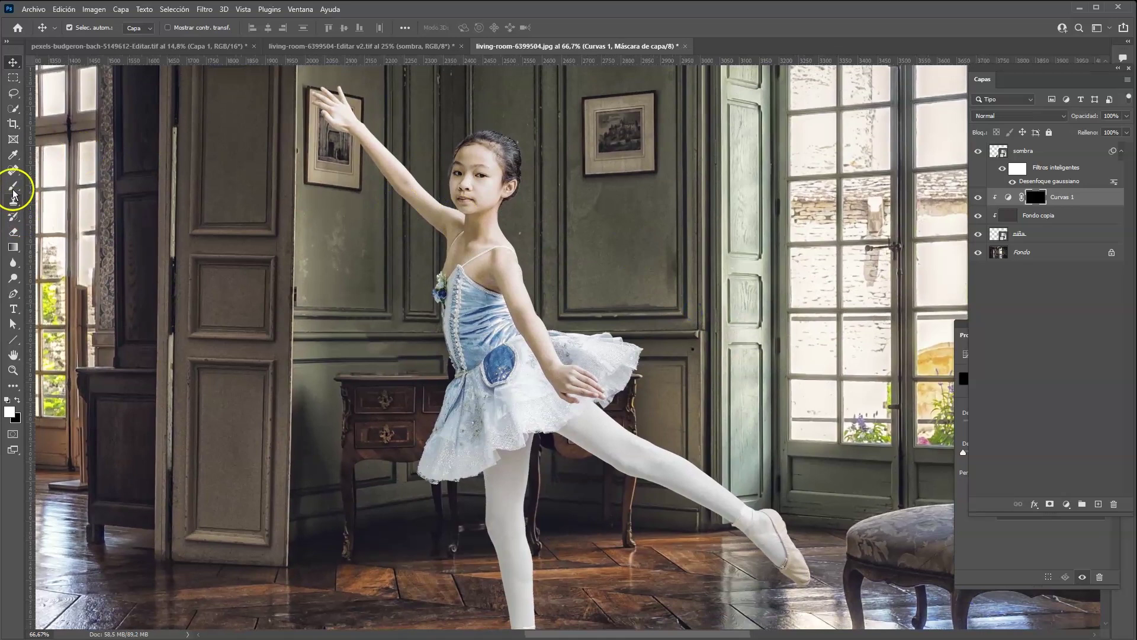
click(17, 401)
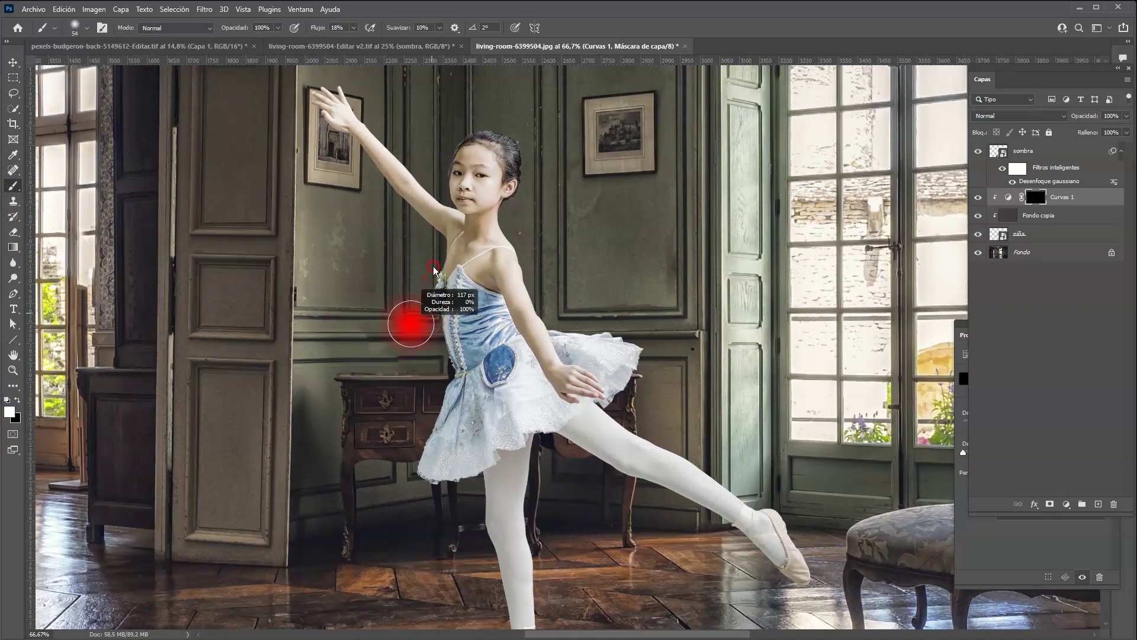
drag(430, 269, 431, 276)
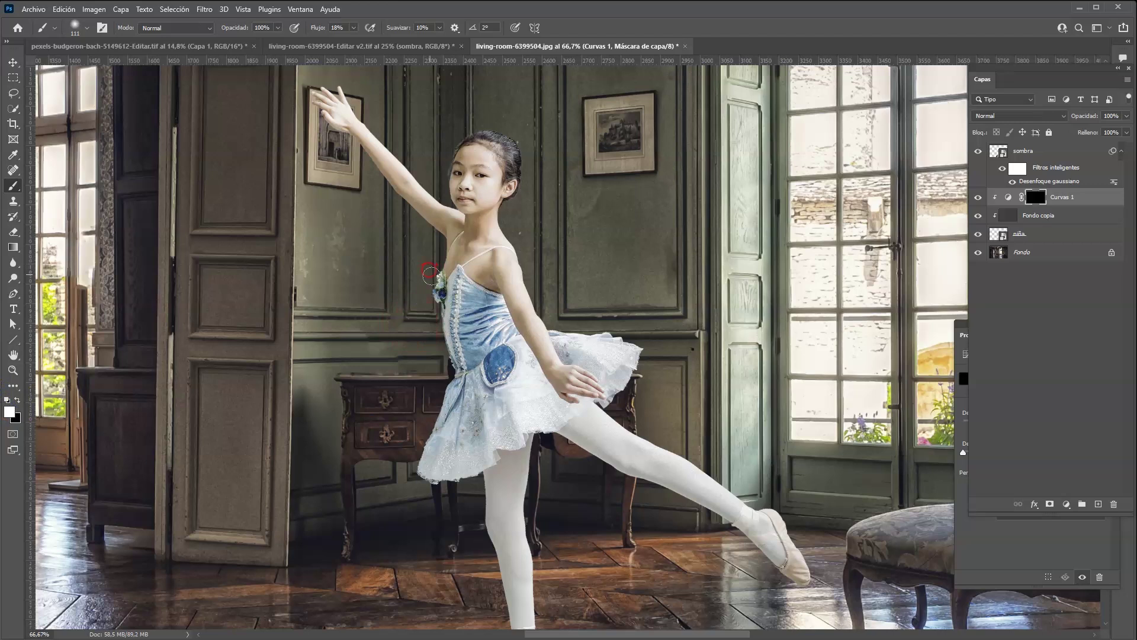
drag(236, 30, 192, 32)
Paint white on the Curvas 1 mask to darken the shaded parts of the dancer's arm, torso and skirt, and compare before and after
mouse_move(442, 302)
mouse_down()
mouse_move(452, 318)
mouse_move(465, 259)
mouse_move(466, 277)
mouse_move(463, 264)
mouse_move(477, 270)
mouse_up()
key(ctrl+plus)
drag(382, 243, 394, 228)
drag(393, 227, 396, 348)
drag(397, 347, 387, 251)
drag(387, 251, 396, 352)
drag(397, 310, 410, 376)
mouse_move(411, 376)
mouse_down()
mouse_move(394, 324)
mouse_move(409, 190)
mouse_move(392, 218)
mouse_move(395, 256)
mouse_up()
click(406, 266)
mouse_move(433, 189)
mouse_down()
mouse_move(485, 373)
mouse_move(462, 376)
mouse_move(489, 258)
mouse_move(467, 313)
mouse_up()
click(431, 317)
click(413, 333)
drag(471, 273, 470, 281)
drag(251, 144, 303, 210)
drag(283, 167, 315, 221)
drag(257, 148, 259, 160)
drag(489, 436, 604, 568)
drag(553, 518, 650, 602)
mouse_move(495, 445)
mouse_down()
mouse_move(536, 505)
mouse_move(490, 561)
mouse_up()
drag(471, 509, 481, 554)
drag(472, 462, 501, 561)
drag(455, 627, 477, 491)
click(524, 470)
click(489, 536)
click(513, 387)
click(539, 392)
drag(539, 392, 484, 323)
mouse_move(543, 400)
mouse_down()
mouse_move(524, 452)
mouse_move(512, 446)
mouse_move(488, 563)
mouse_up()
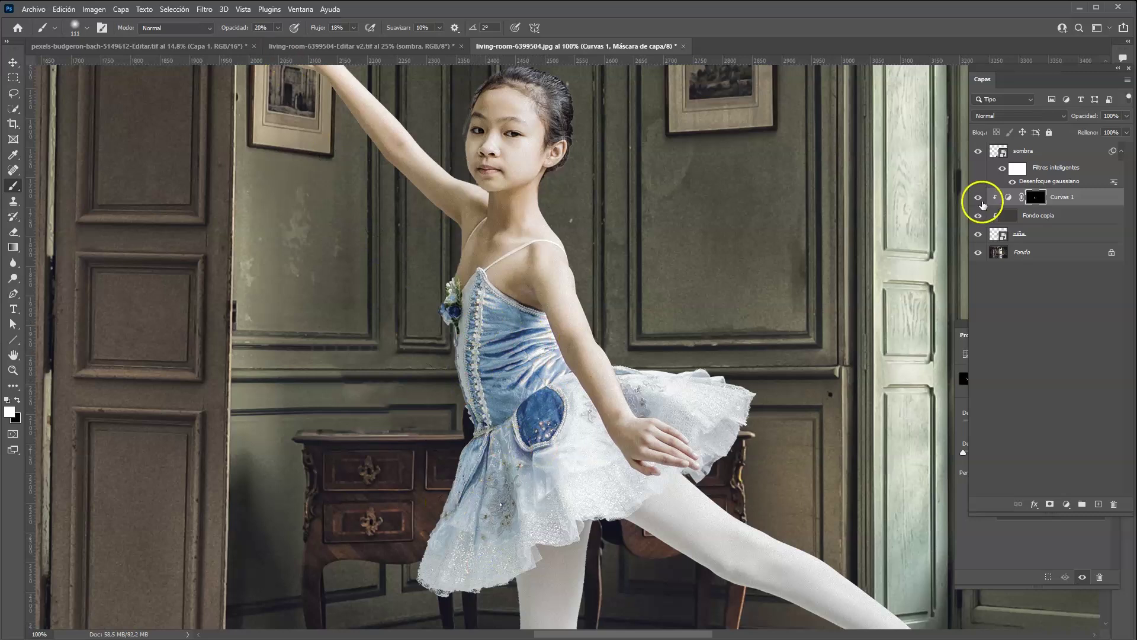
click(980, 198)
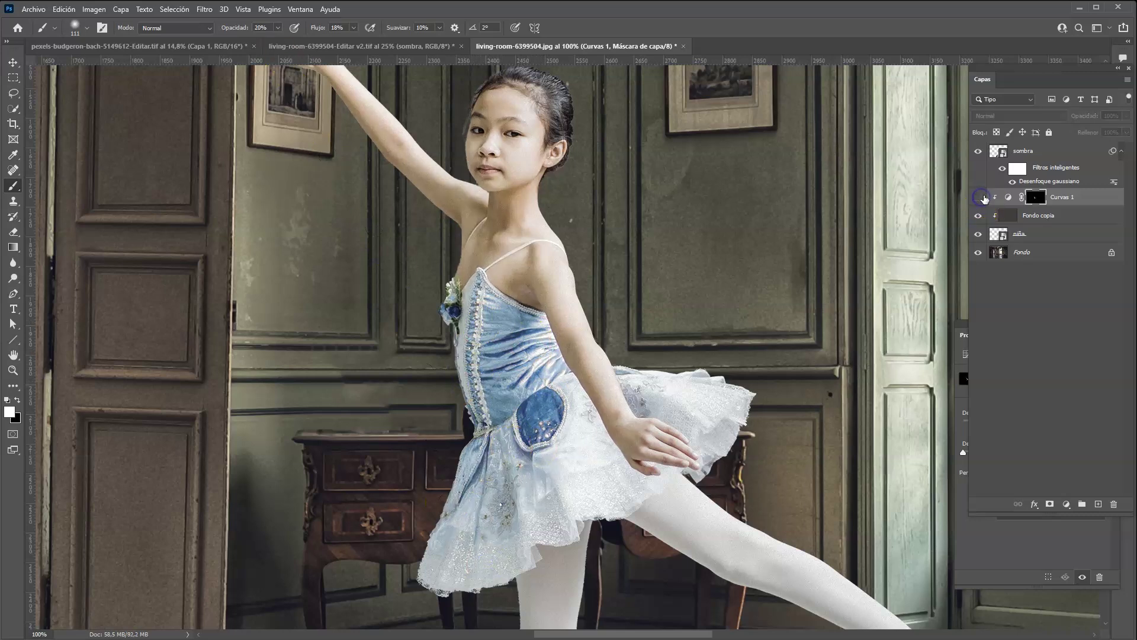
click(982, 199)
click(988, 197)
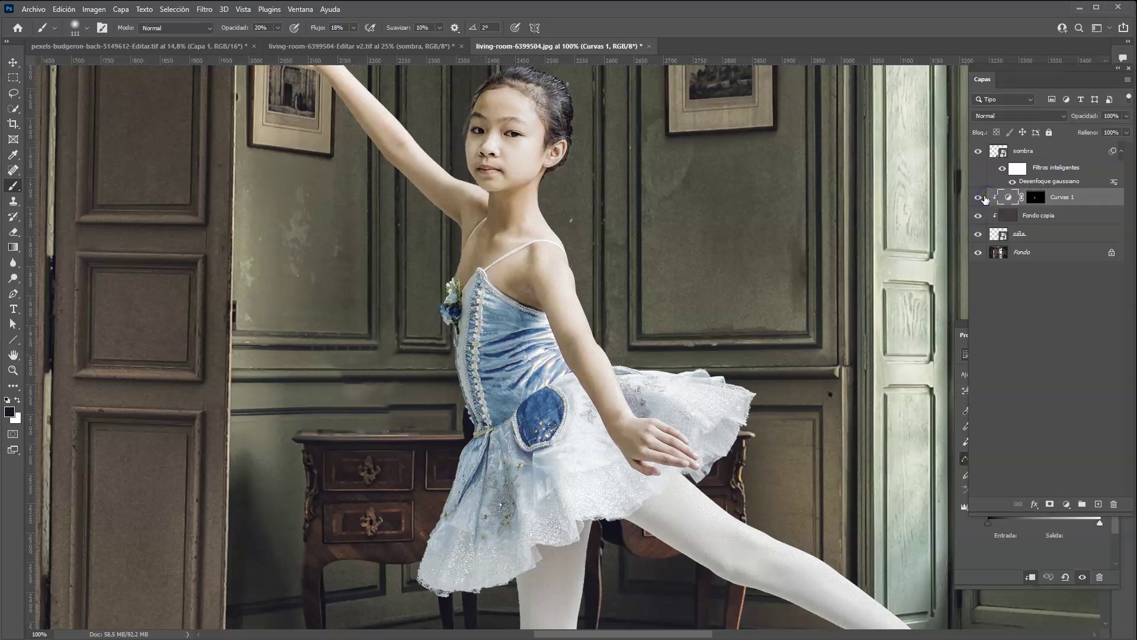
click(980, 199)
click(980, 199)
Reduce the brush to 75 px and paint more shading on the Curvas 1 mask over the face and beneath the lowered hand
drag(424, 220, 403, 220)
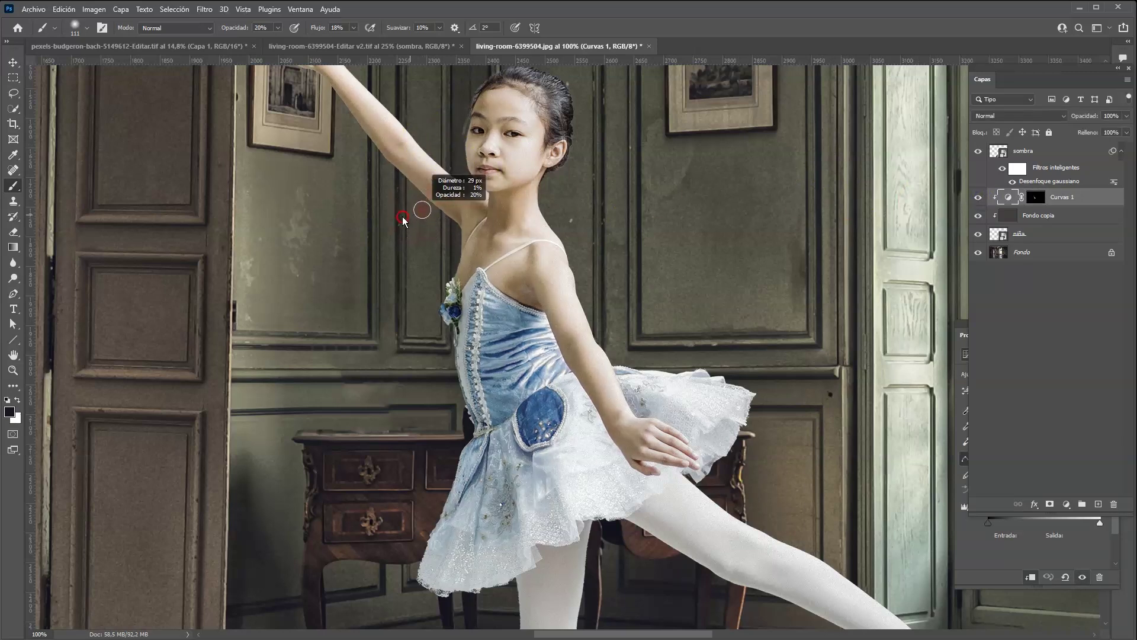
click(1035, 197)
key(x)
drag(479, 153, 473, 168)
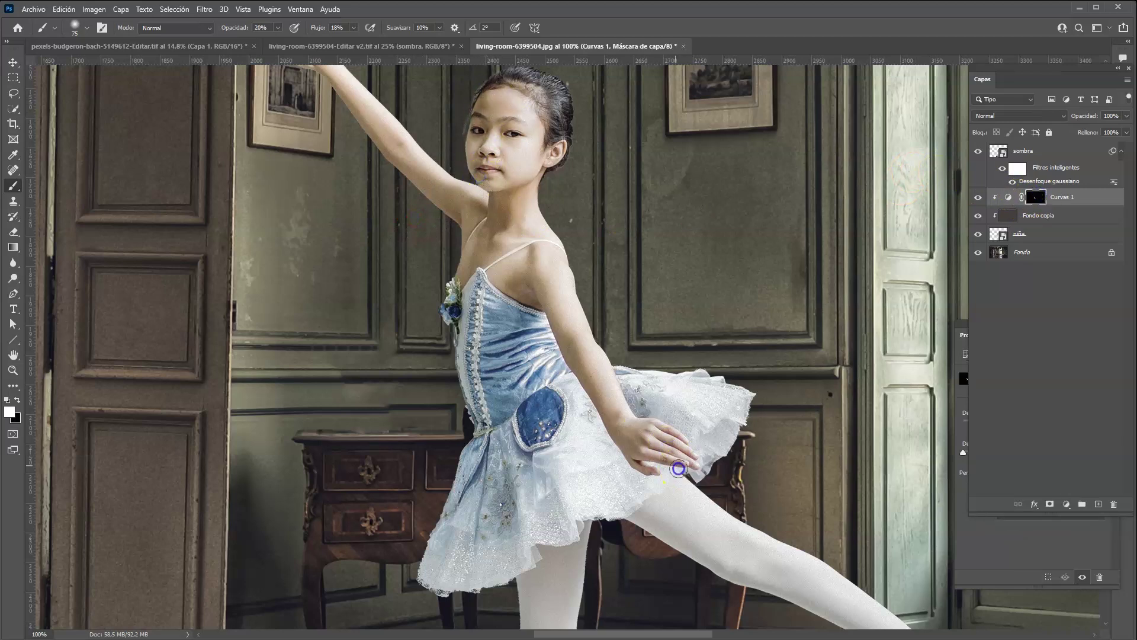
mouse_move(677, 387)
mouse_down()
mouse_move(741, 412)
mouse_move(728, 394)
mouse_move(717, 394)
mouse_move(757, 447)
mouse_move(631, 528)
mouse_up()
Paint white on the Curvas 1 mask along the underside of the raised leg and the shaded edge of the standing leg
key(space)
mouse_move(595, 482)
mouse_down()
mouse_move(575, 419)
mouse_move(568, 462)
mouse_move(647, 557)
mouse_move(623, 465)
mouse_up()
key(space)
drag(707, 428, 674, 303)
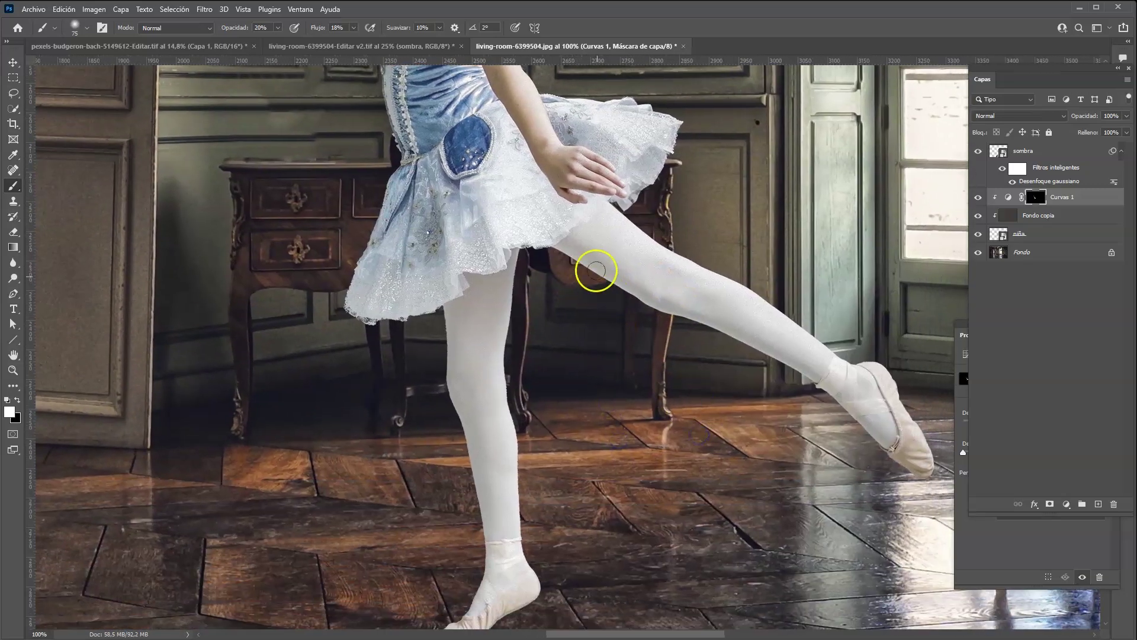
mouse_move(572, 237)
mouse_down()
mouse_move(734, 339)
mouse_move(801, 357)
mouse_move(759, 332)
mouse_move(844, 396)
mouse_move(866, 442)
mouse_move(901, 448)
mouse_move(860, 409)
mouse_move(902, 438)
mouse_move(869, 404)
mouse_move(902, 438)
mouse_move(860, 397)
mouse_move(917, 468)
mouse_move(864, 407)
mouse_move(919, 460)
mouse_move(817, 376)
mouse_move(669, 292)
mouse_move(663, 311)
mouse_move(610, 276)
mouse_move(669, 291)
mouse_move(578, 237)
mouse_move(668, 294)
mouse_up()
mouse_move(461, 406)
mouse_down()
mouse_move(483, 277)
mouse_move(454, 372)
mouse_move(432, 349)
mouse_up()
drag(443, 388, 487, 485)
drag(464, 421, 500, 536)
drag(463, 388, 503, 552)
drag(547, 497, 554, 398)
mouse_move(452, 556)
mouse_down()
mouse_move(497, 490)
mouse_move(503, 432)
mouse_move(464, 195)
mouse_move(452, 168)
mouse_move(427, 189)
mouse_up()
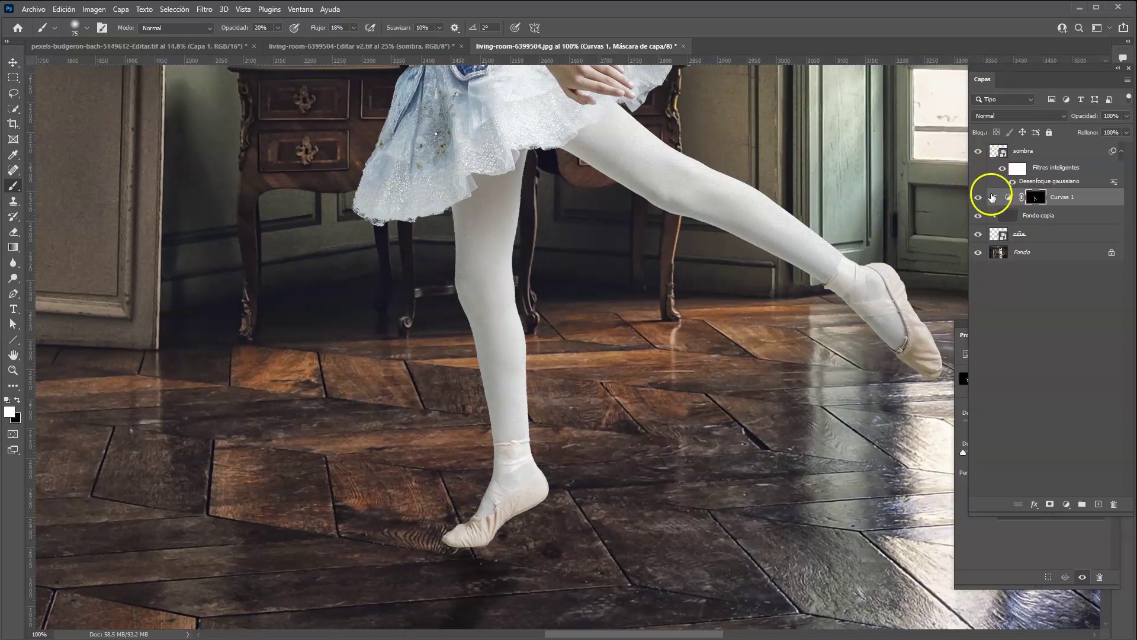
Compare the dancer's legs and upper body with and without the Curvas 1 shading, and view the whole composite
click(979, 199)
click(985, 197)
click(985, 199)
click(988, 197)
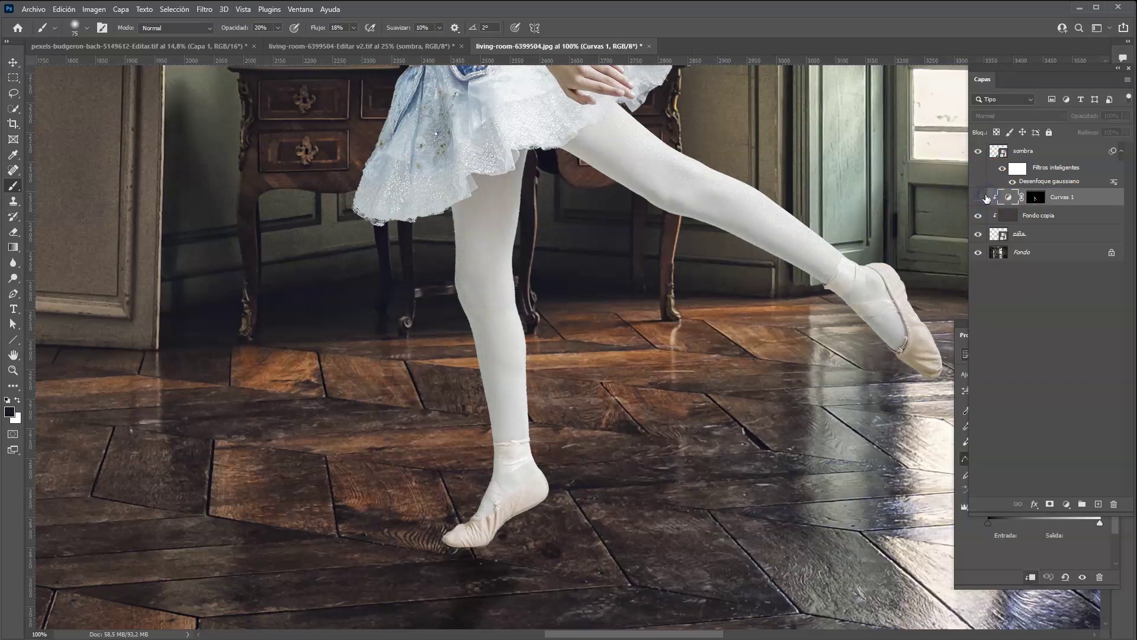
click(981, 198)
click(982, 197)
click(982, 198)
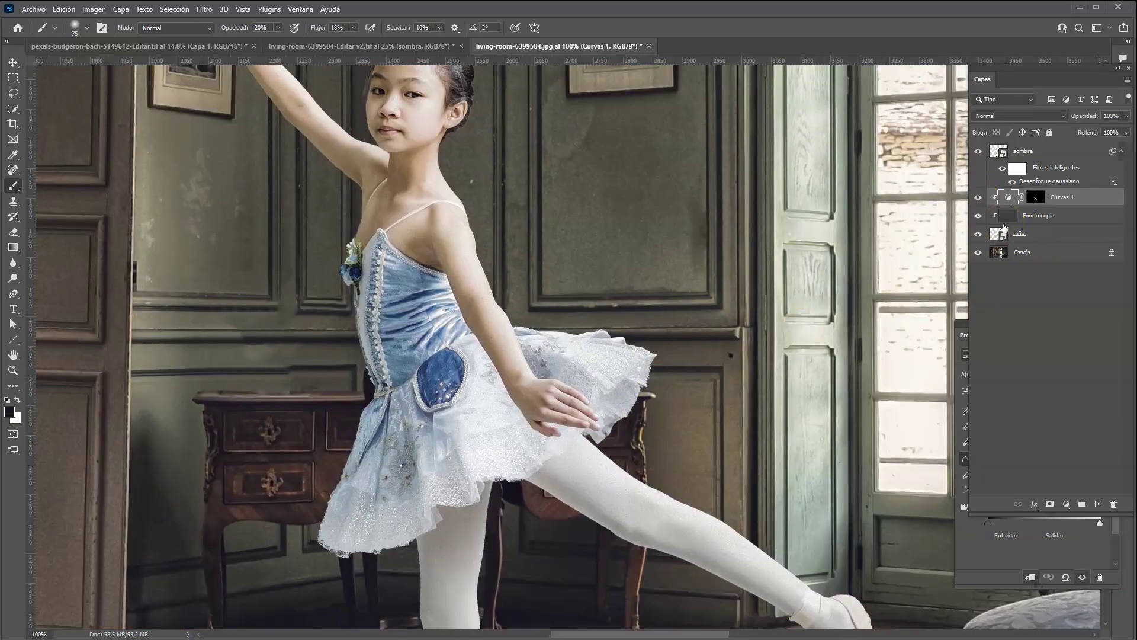
click(982, 198)
click(982, 198)
click(982, 197)
click(982, 198)
click(982, 196)
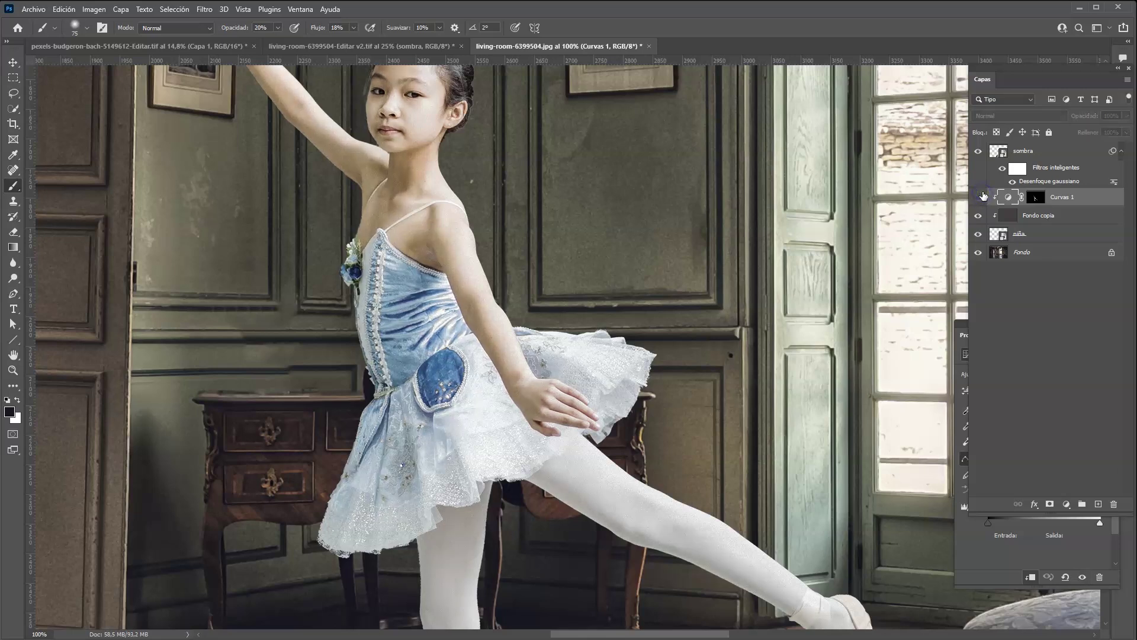
key(ctrl+0)
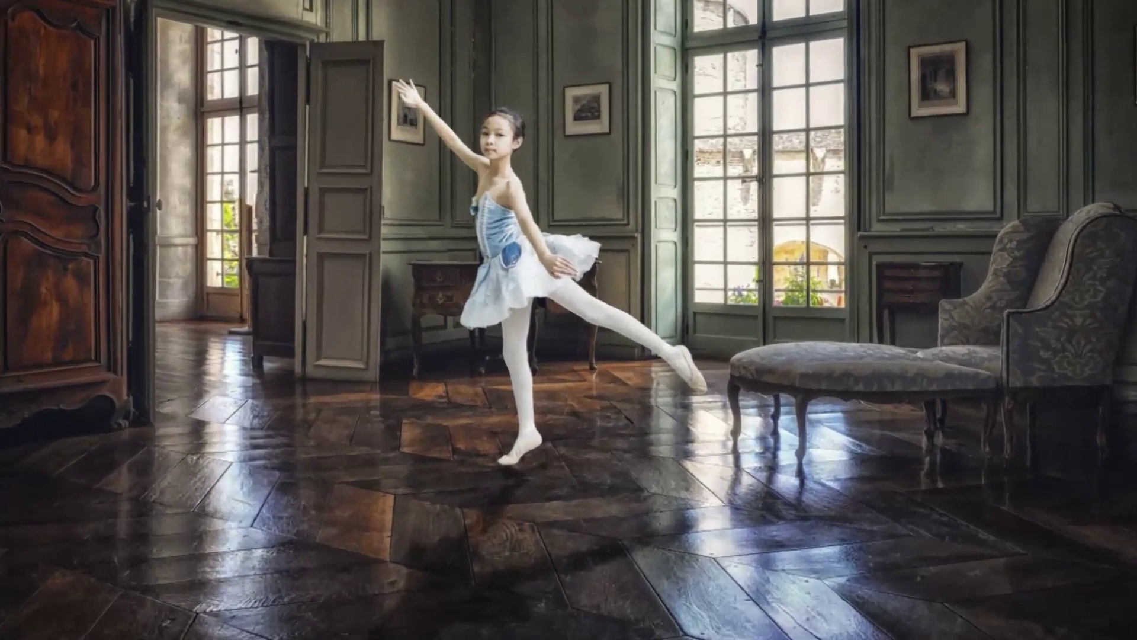